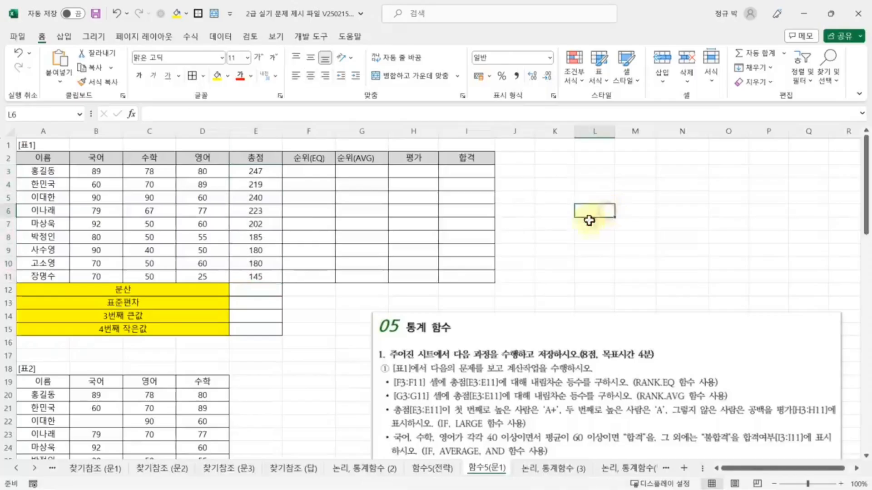
{"action": "left_click_drag", "start_coordinate": [241, 173], "coordinate": [254, 283]}
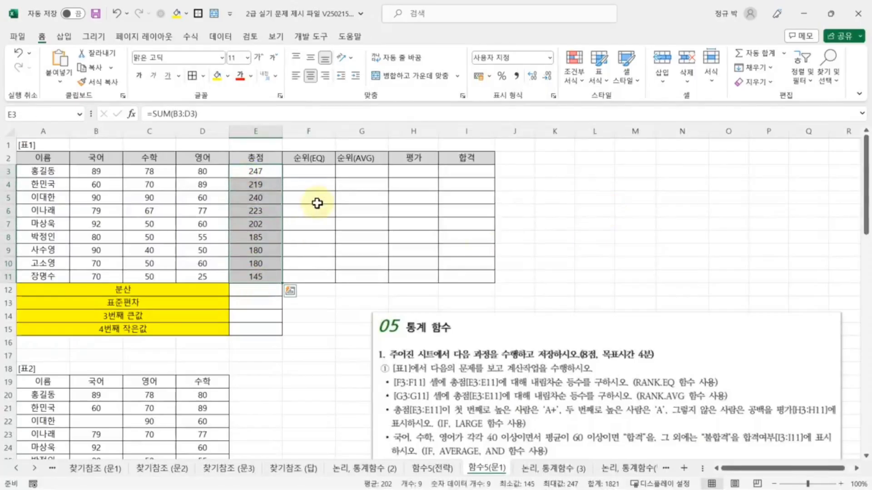
{"action": "left_click_drag", "start_coordinate": [305, 171], "coordinate": [310, 280]}
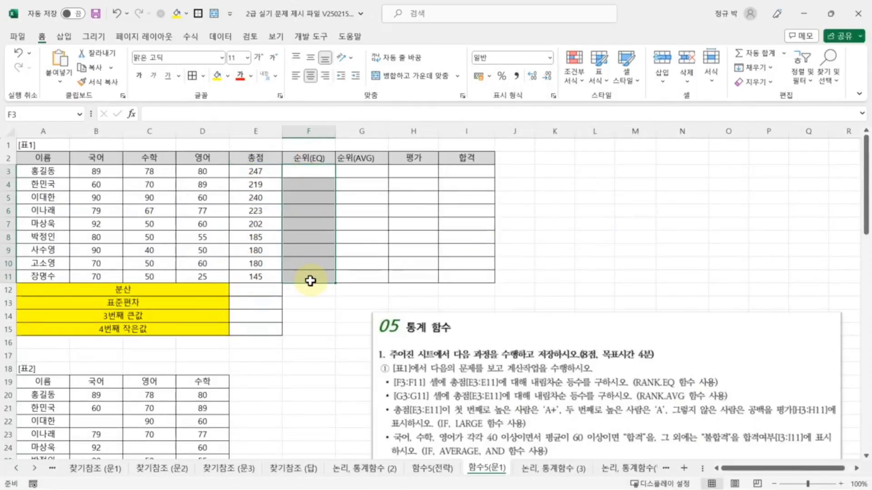
{"action": "left_click_drag", "start_coordinate": [363, 172], "coordinate": [369, 282]}
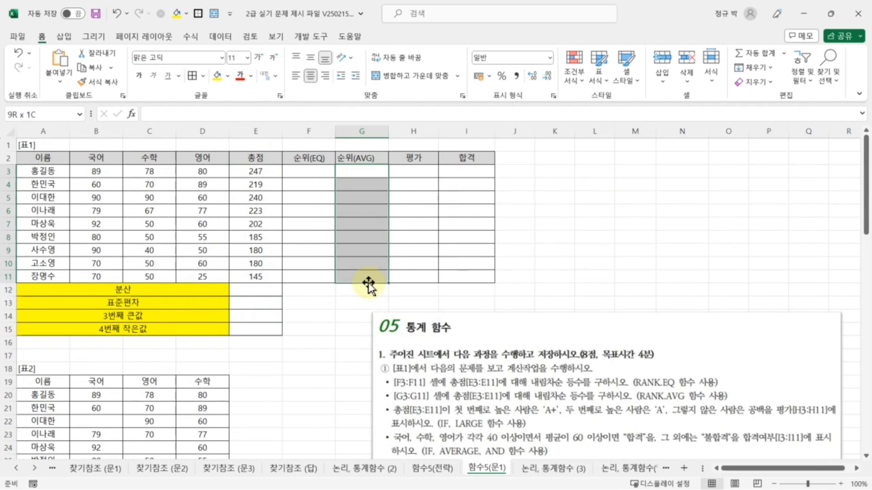
{"action": "left_click", "coordinate": [556, 250]}
{"action": "left_click_drag", "start_coordinate": [296, 171], "coordinate": [323, 273]}
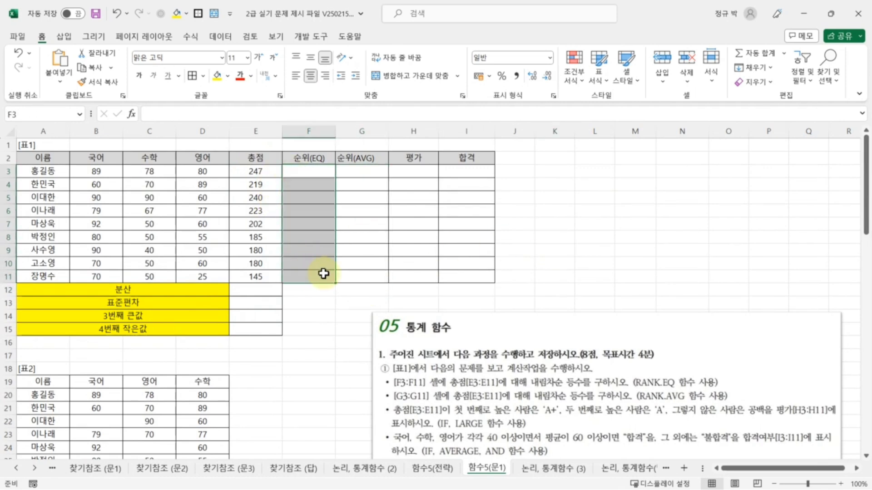
{"action": "left_click", "coordinate": [642, 239]}
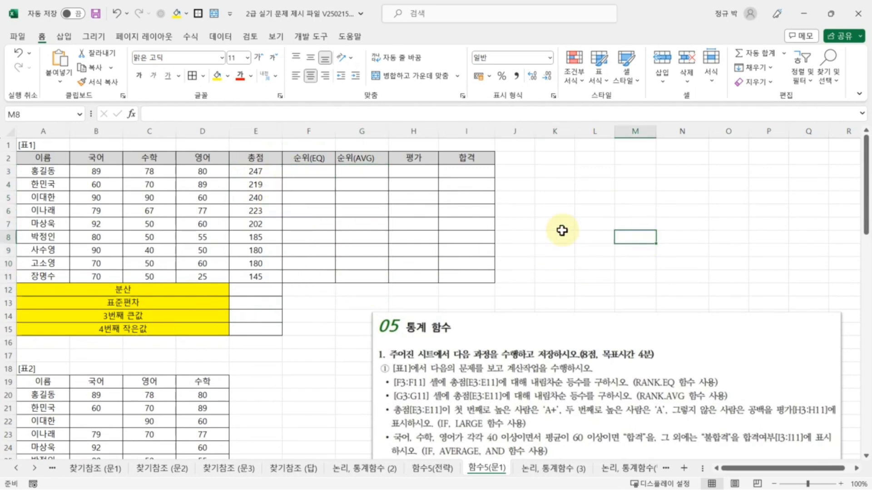
Start a RANK.EQ formula in F3, the first 순위(EQ) cell of [표1], and open its function arguments
{"action": "left_click", "coordinate": [309, 173]}
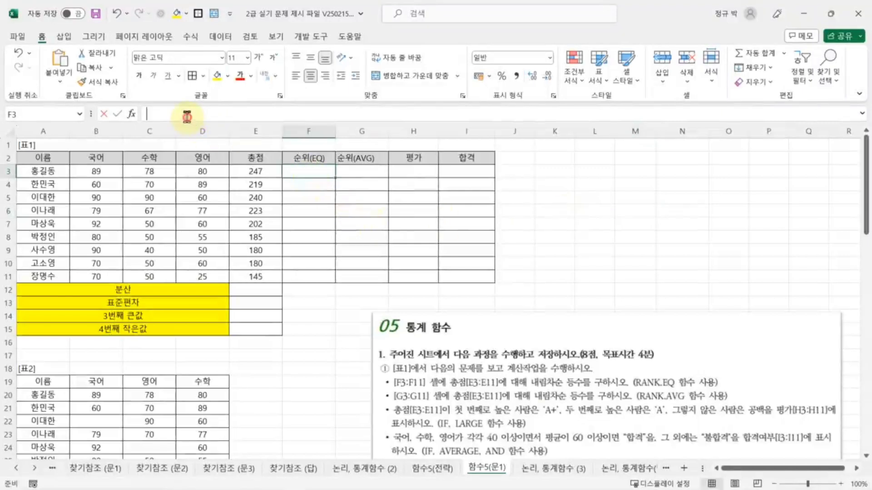
{"action": "left_click", "coordinate": [186, 117]}
{"action": "type", "text": "="}
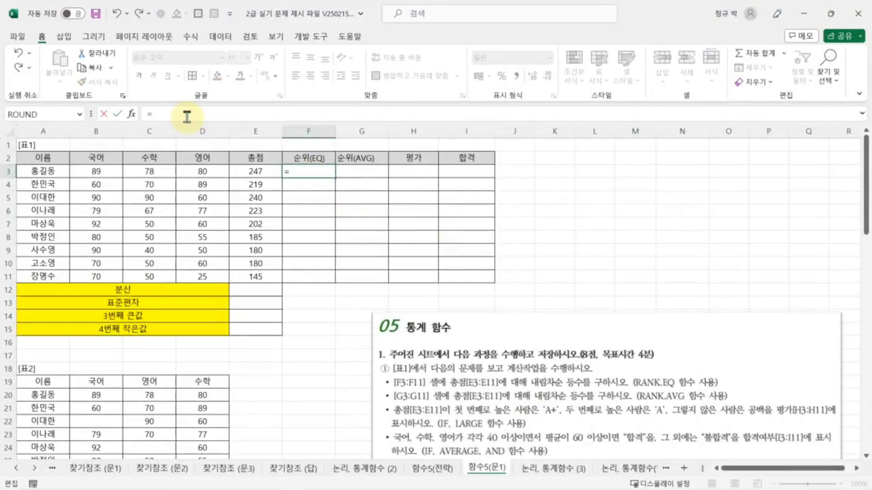
{"action": "type", "text": "RANK"}
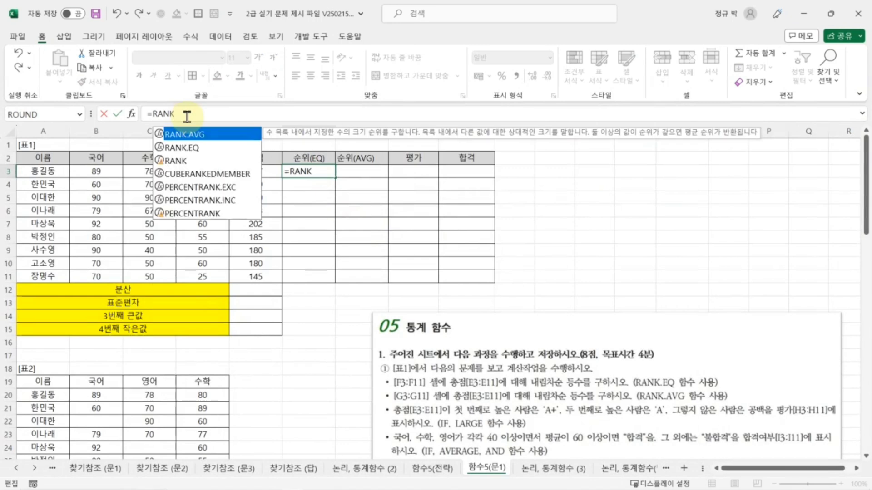
{"action": "double_click", "coordinate": [180, 148]}
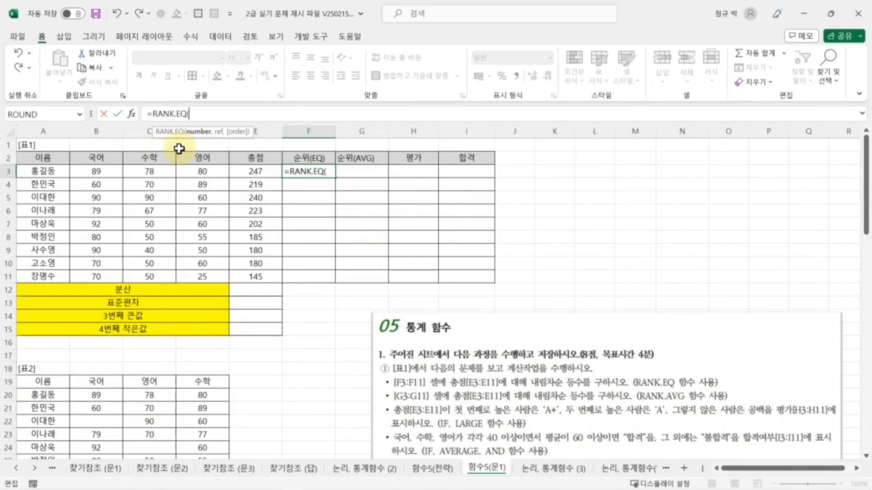
{"action": "left_click", "coordinate": [131, 114]}
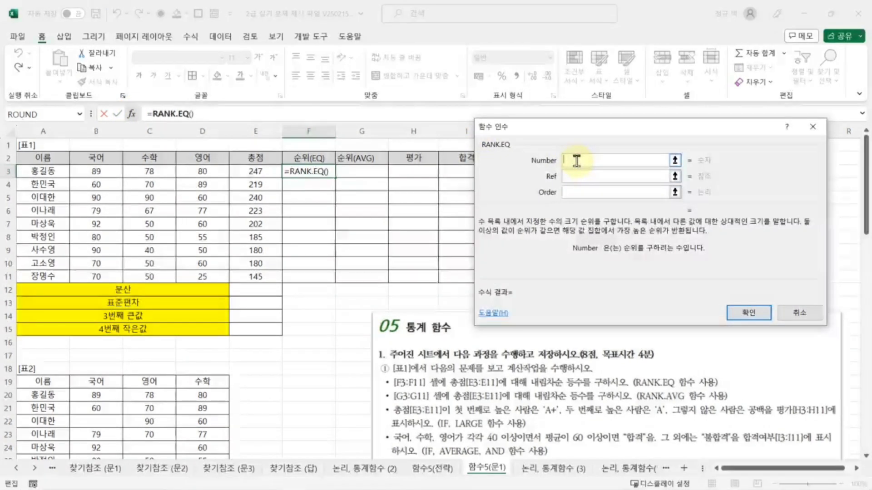
Set the RANK.EQ arguments to Number E3, Ref $E$3:$E$11 as an absolute range and Order 0, and confirm the formula
{"action": "left_click", "coordinate": [257, 172]}
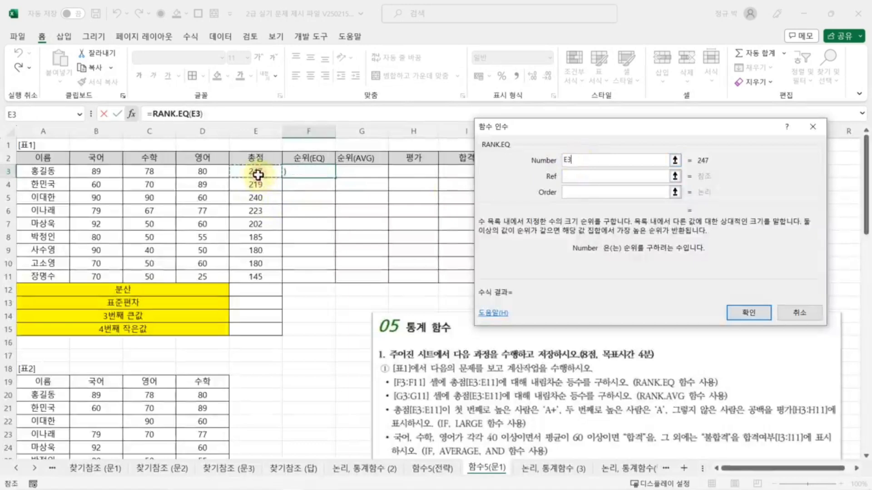
{"action": "left_click", "coordinate": [590, 175]}
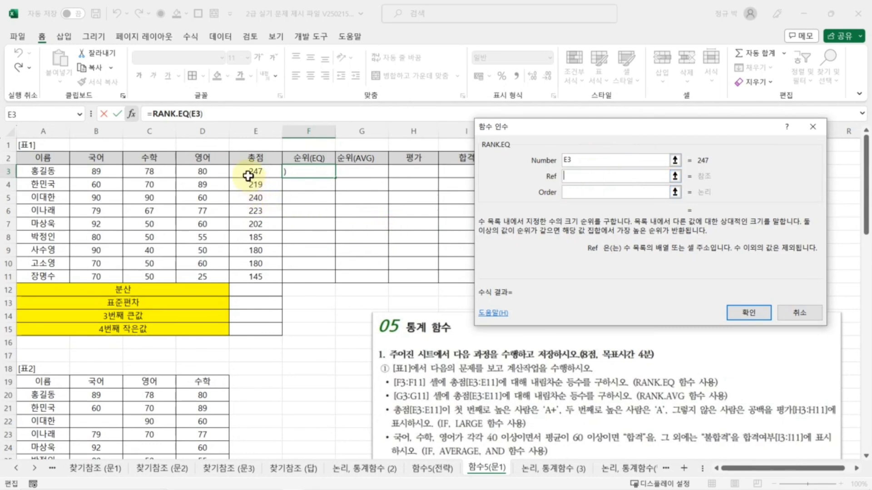
{"action": "left_click_drag", "start_coordinate": [250, 171], "coordinate": [253, 276]}
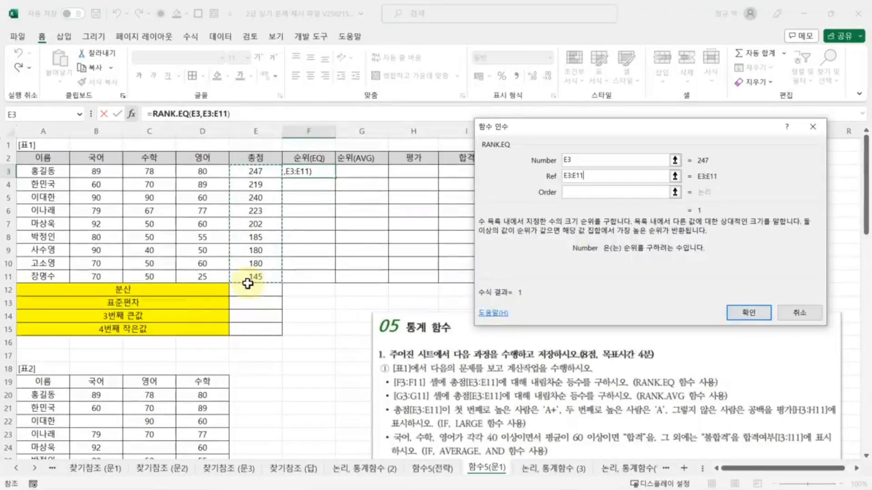
{"action": "key", "text": "F4"}
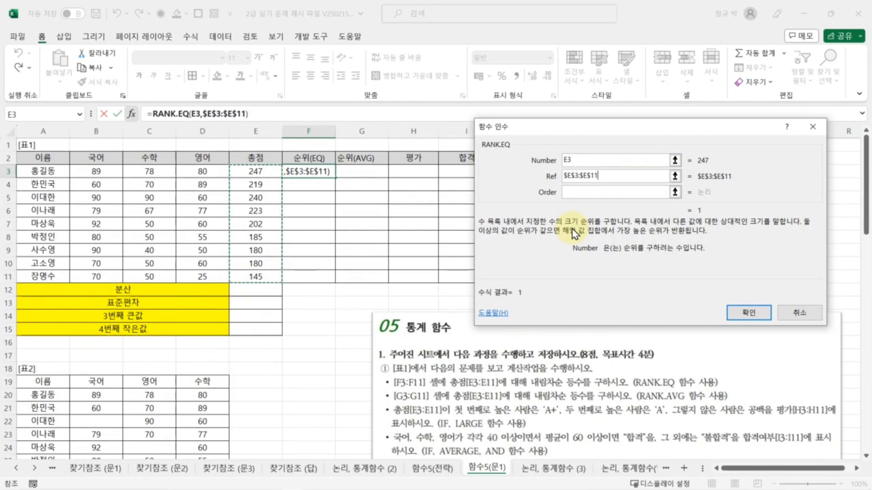
{"action": "left_click", "coordinate": [589, 195]}
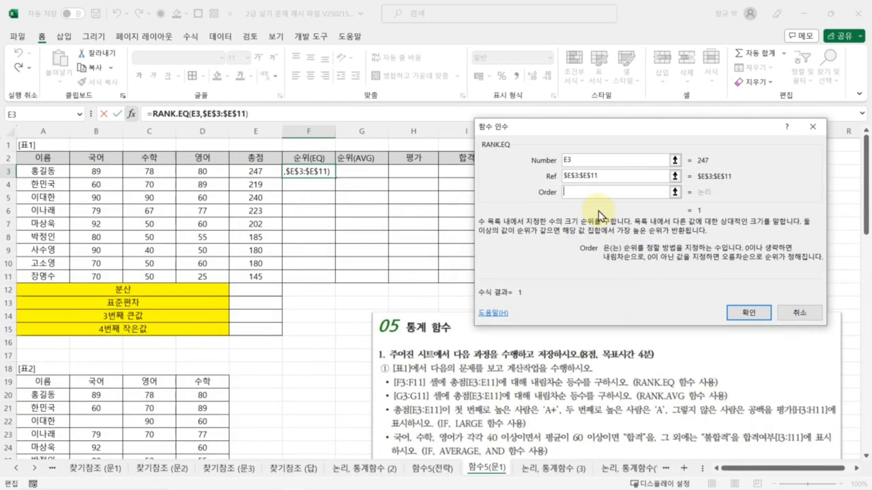
{"action": "type", "text": "0"}
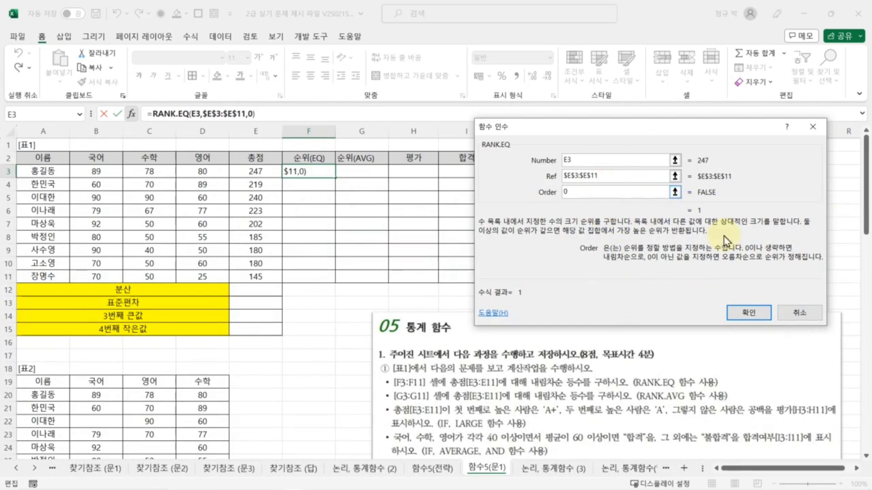
{"action": "left_click", "coordinate": [760, 317]}
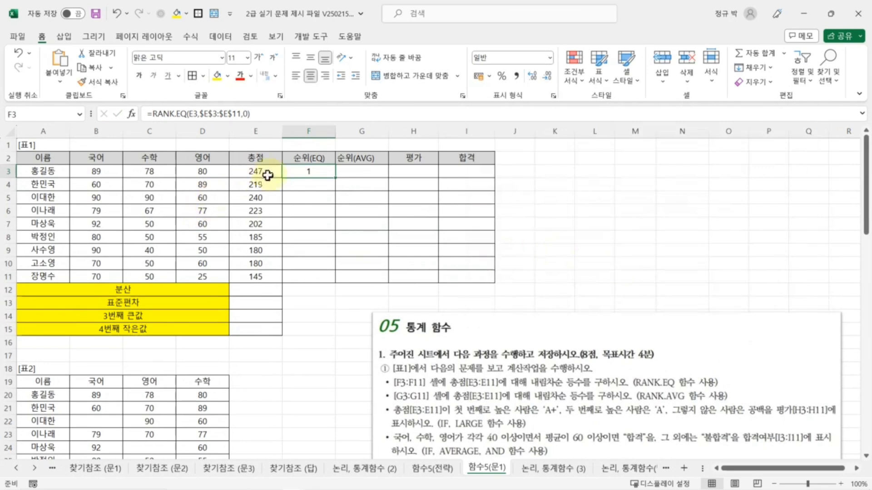
{"action": "left_click", "coordinate": [267, 174]}
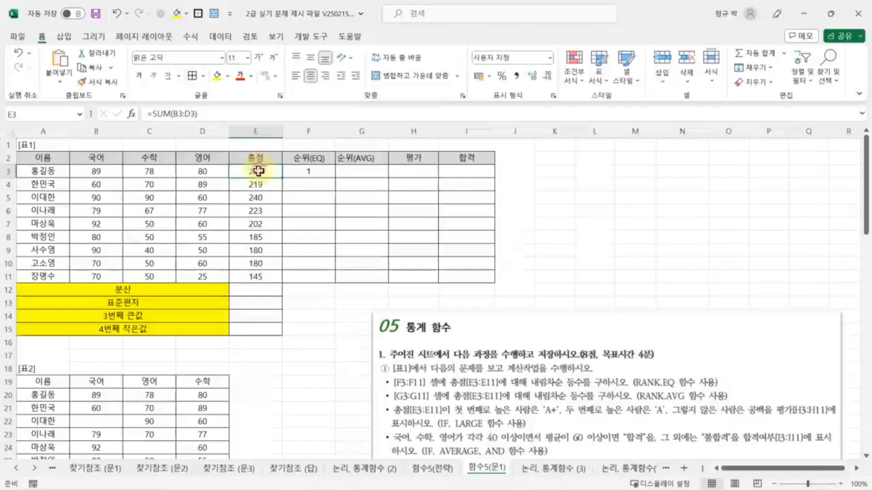
{"action": "left_click_drag", "start_coordinate": [258, 171], "coordinate": [268, 276]}
{"action": "left_click", "coordinate": [308, 174]}
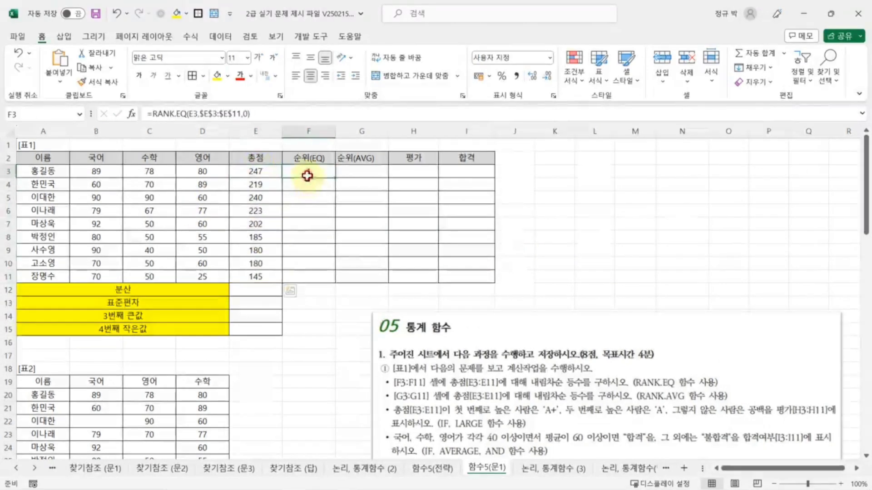
{"action": "left_click", "coordinate": [617, 243]}
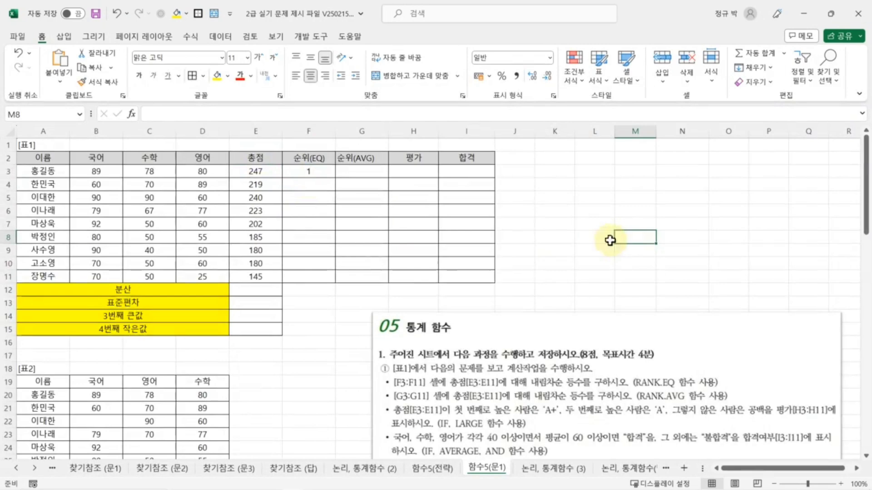
Fill the RANK.EQ formula from F3 down through F11
{"action": "left_click", "coordinate": [304, 172]}
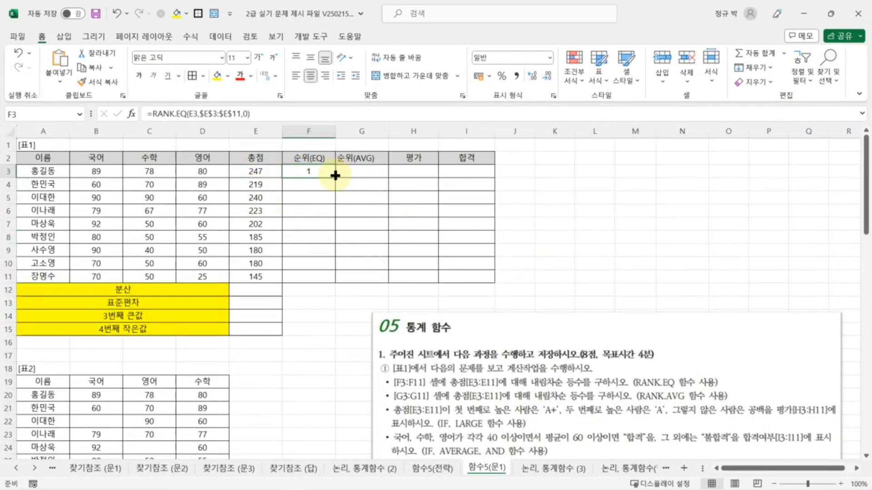
{"action": "left_click_drag", "start_coordinate": [335, 177], "coordinate": [335, 278]}
{"action": "left_click", "coordinate": [666, 253]}
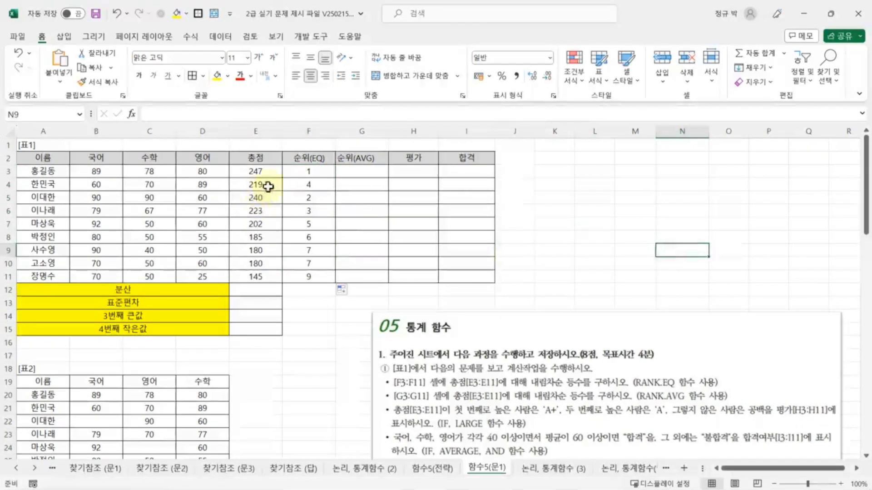
Examine the 순위(EQ) ranks in F3:F11, in particular those in F9:F10
{"action": "left_click_drag", "start_coordinate": [304, 173], "coordinate": [308, 281]}
{"action": "left_click", "coordinate": [646, 225]}
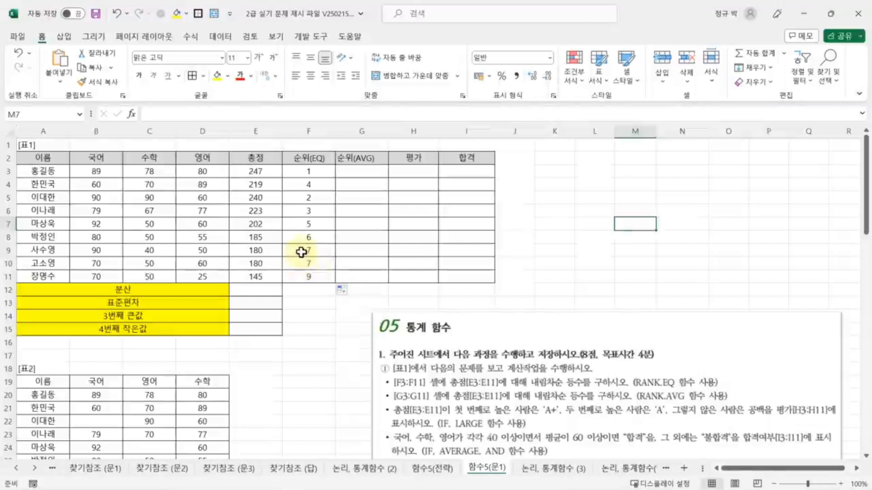
{"action": "left_click_drag", "start_coordinate": [301, 252], "coordinate": [312, 264]}
{"action": "left_click", "coordinate": [319, 313]}
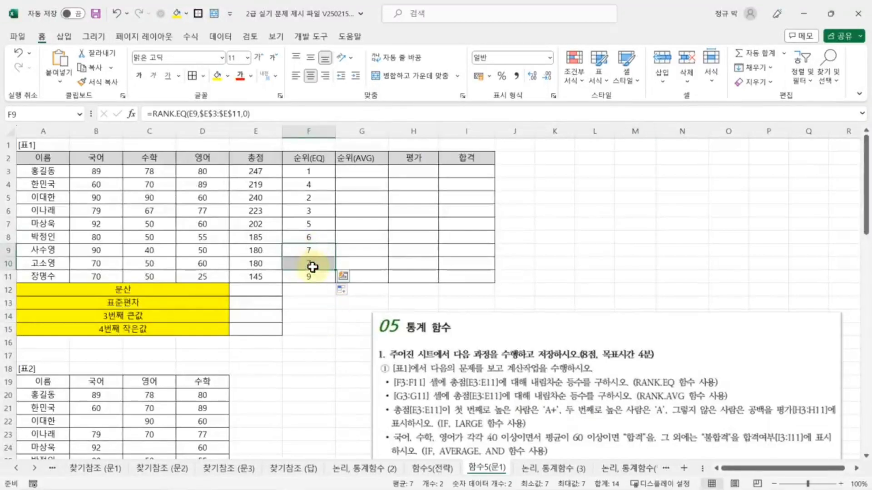
{"action": "left_click", "coordinate": [307, 344]}
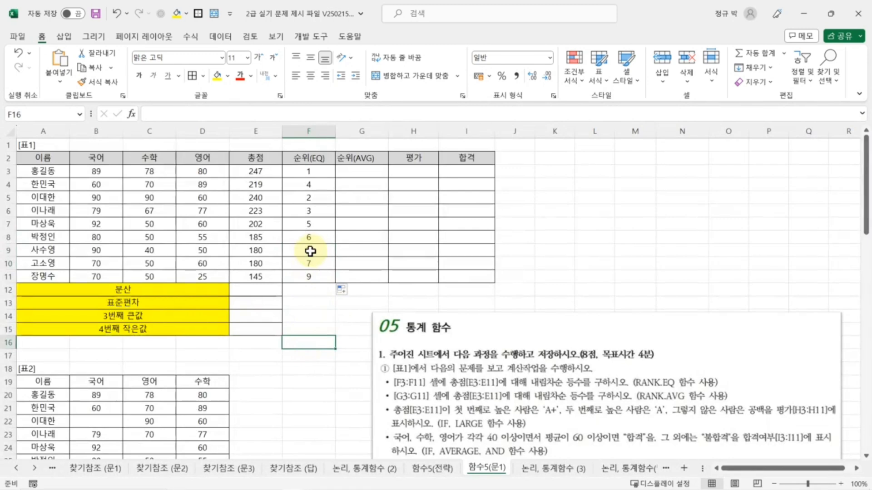
{"action": "left_click_drag", "start_coordinate": [310, 251], "coordinate": [310, 262]}
{"action": "left_click", "coordinate": [295, 327]}
{"action": "left_click", "coordinate": [566, 244]}
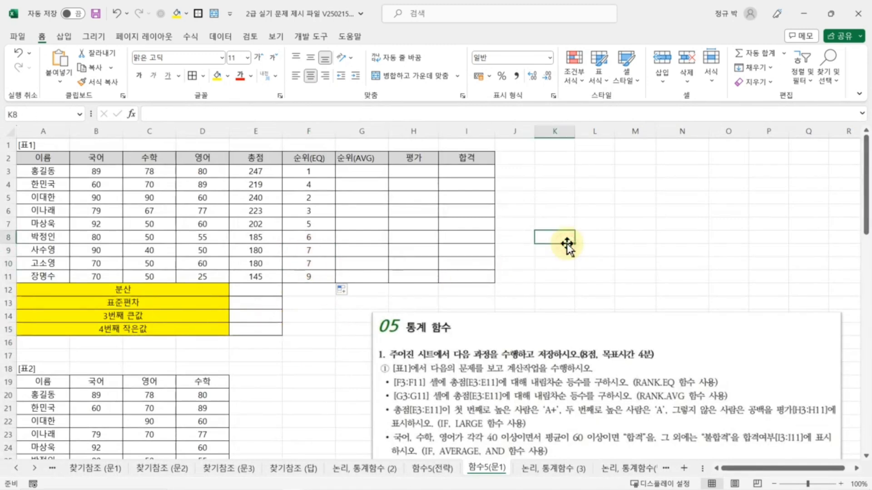
{"action": "mouse_move", "coordinate": [409, 6]}
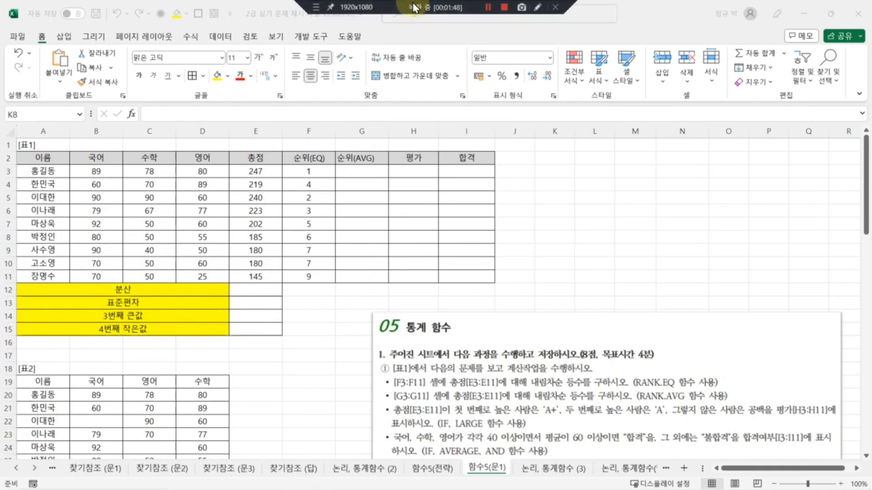
{"action": "left_click", "coordinate": [504, 11]}
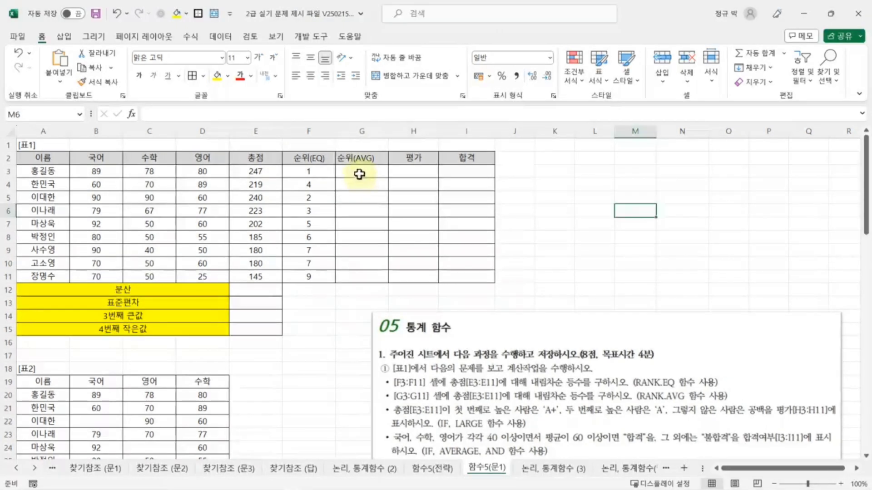
Start a RANK.AVG formula in G3, the first 순위(AVG) cell, and open its function arguments
{"action": "left_click", "coordinate": [358, 173]}
{"action": "left_click", "coordinate": [199, 113]}
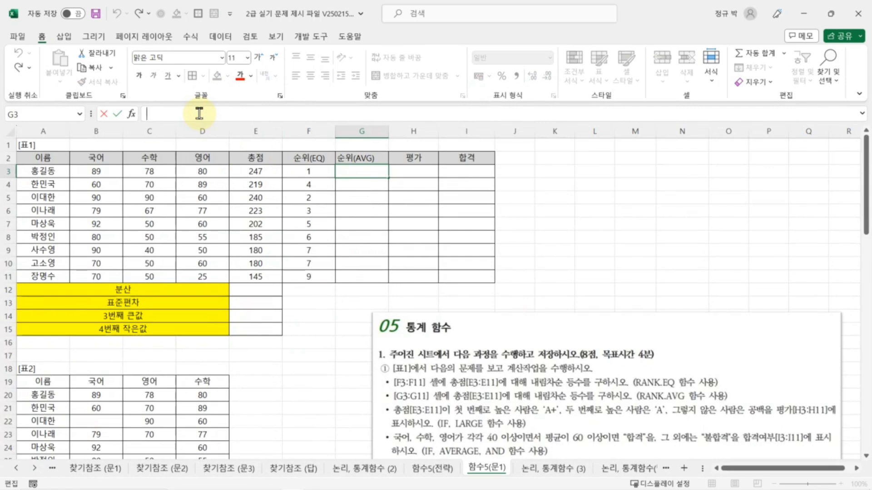
{"action": "type", "text": "=RANK."}
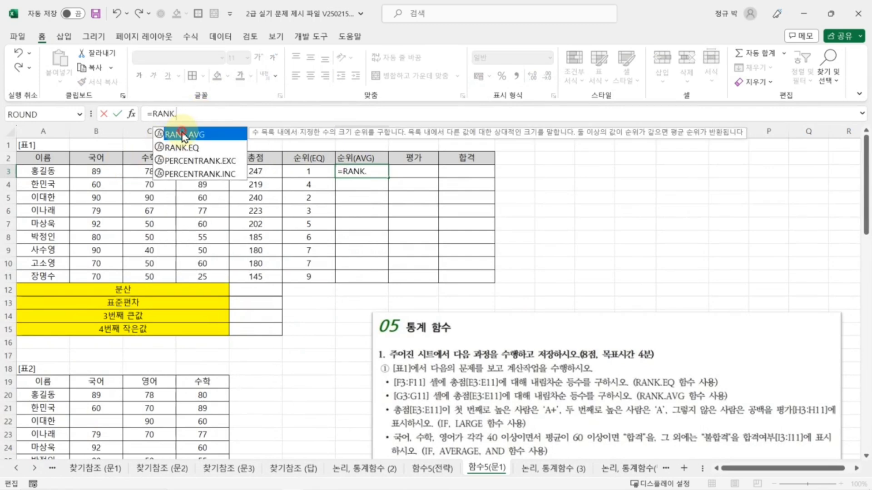
{"action": "double_click", "coordinate": [183, 135]}
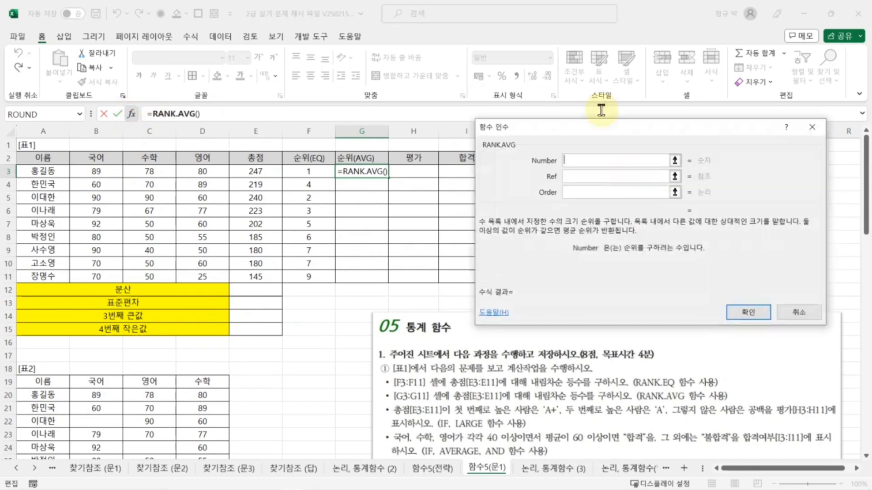
Set the RANK.AVG arguments to Number E3, Ref $E$3:$E$11 as an absolute range and Order 0, and confirm the formula
{"action": "left_click_drag", "start_coordinate": [632, 128], "coordinate": [677, 156]}
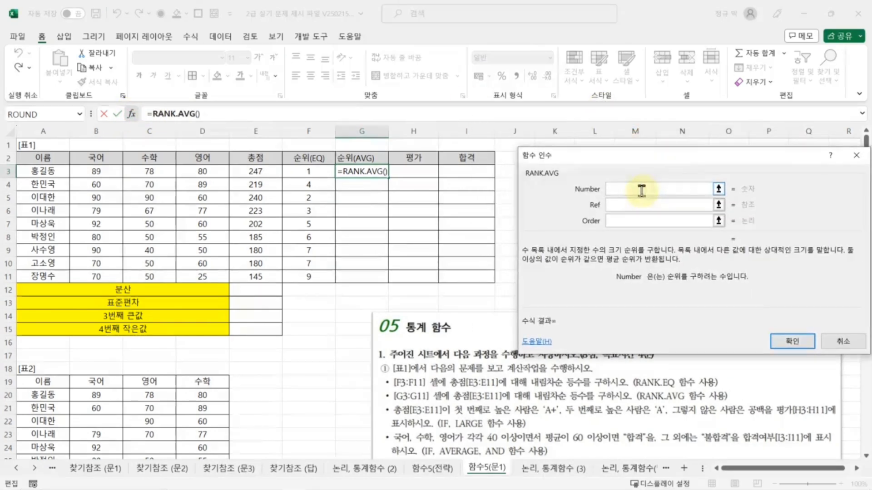
{"action": "left_click", "coordinate": [266, 171]}
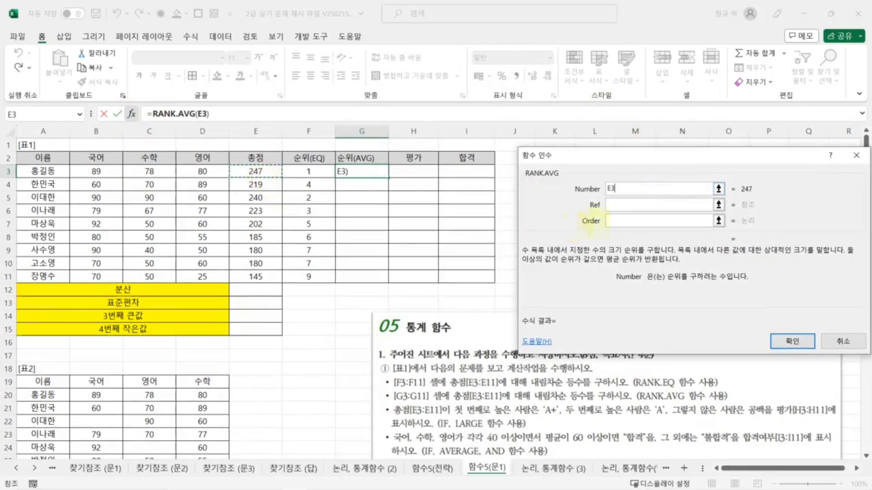
{"action": "left_click", "coordinate": [623, 205]}
{"action": "left_click_drag", "start_coordinate": [268, 175], "coordinate": [252, 279]}
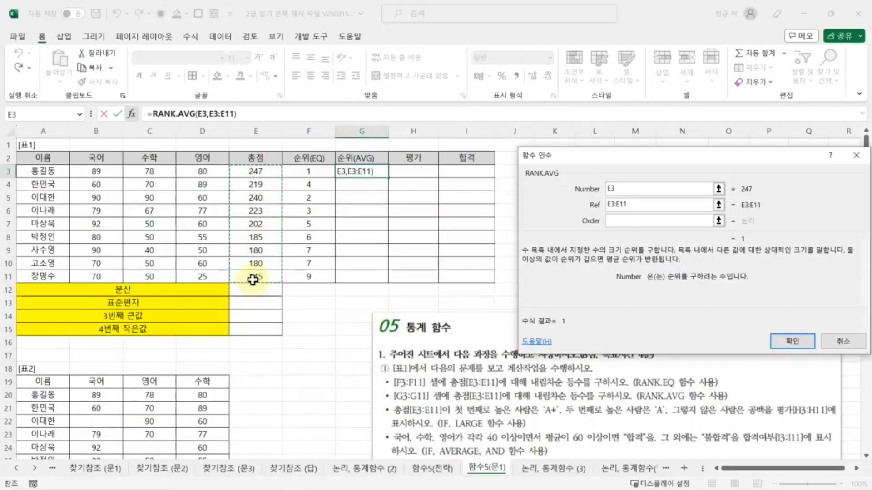
{"action": "key", "text": "F4"}
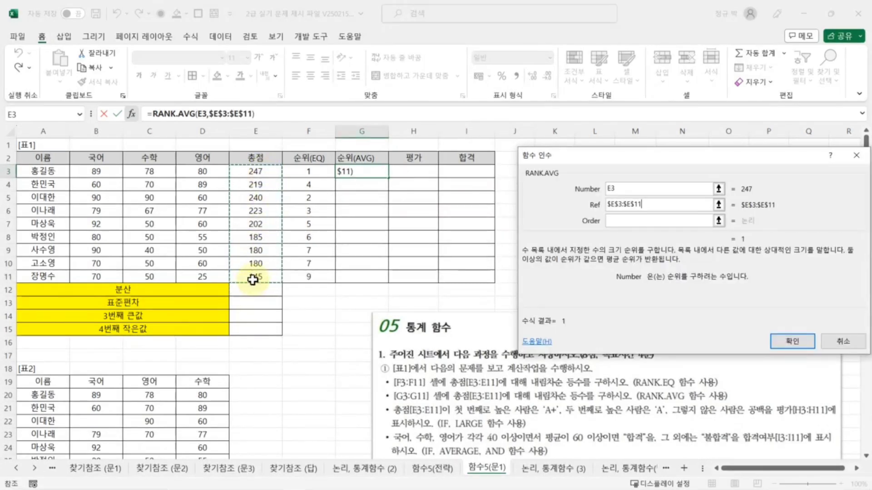
{"action": "left_click", "coordinate": [621, 222]}
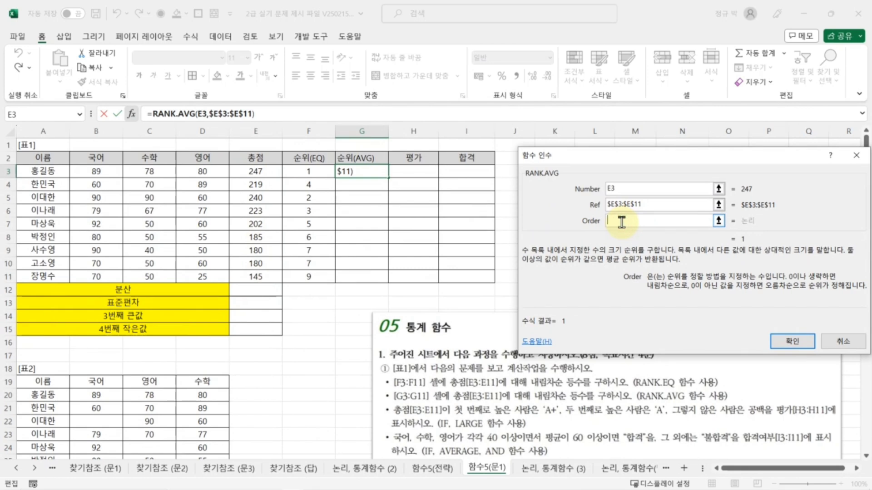
{"action": "type", "text": "0"}
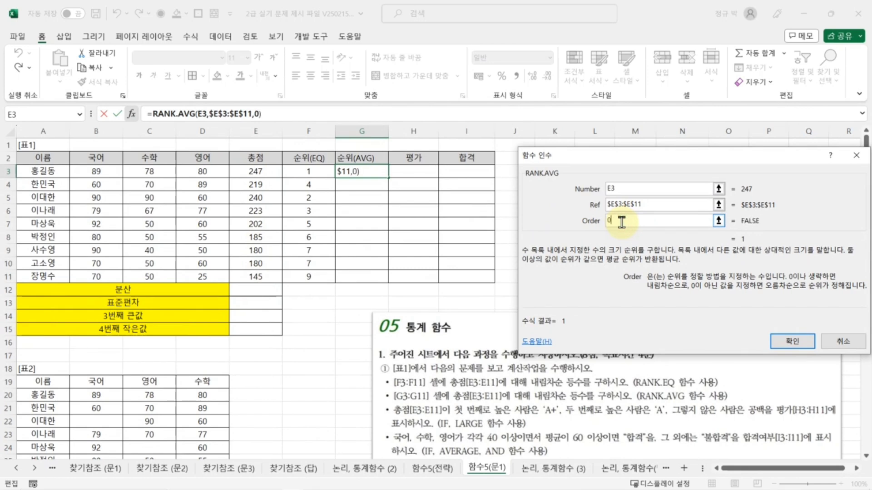
{"action": "left_click", "coordinate": [791, 341]}
{"action": "left_click", "coordinate": [705, 264]}
Fill the RANK.AVG formula from G3 down through G11
{"action": "left_click", "coordinate": [351, 181]}
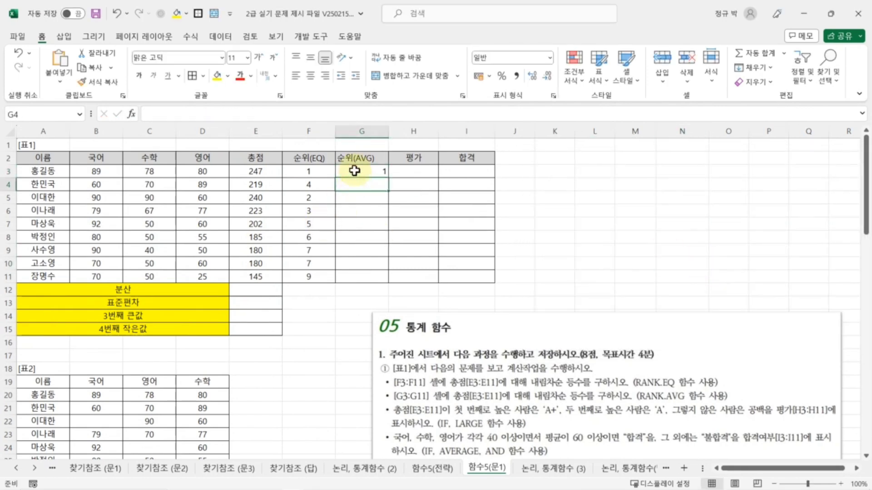
{"action": "left_click", "coordinate": [355, 170]}
{"action": "left_click_drag", "start_coordinate": [391, 177], "coordinate": [385, 275]}
{"action": "left_click", "coordinate": [640, 228]}
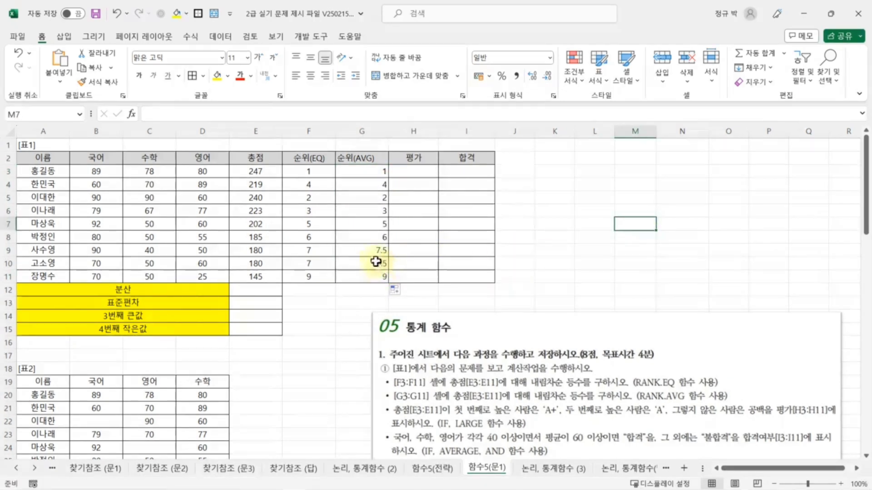
Examine the 순위(AVG) ranks of the tied totals in G9:G10
{"action": "left_click_drag", "start_coordinate": [368, 249], "coordinate": [374, 264]}
{"action": "left_click", "coordinate": [580, 253]}
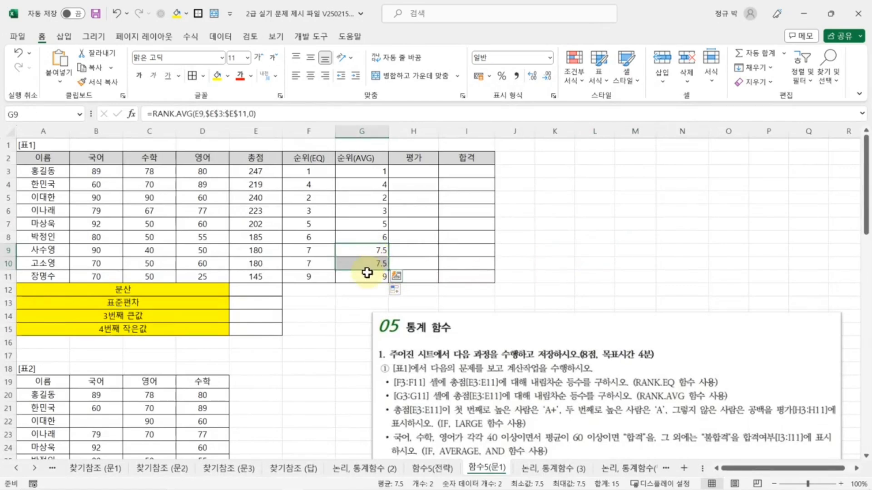
{"action": "left_click", "coordinate": [342, 331]}
{"action": "left_click", "coordinate": [364, 260]}
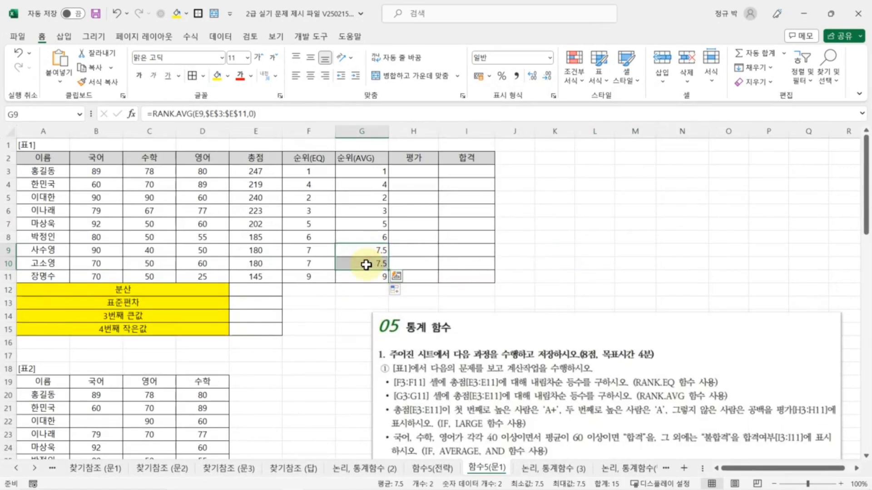
{"action": "left_click", "coordinate": [328, 325]}
{"action": "left_click", "coordinate": [635, 263]}
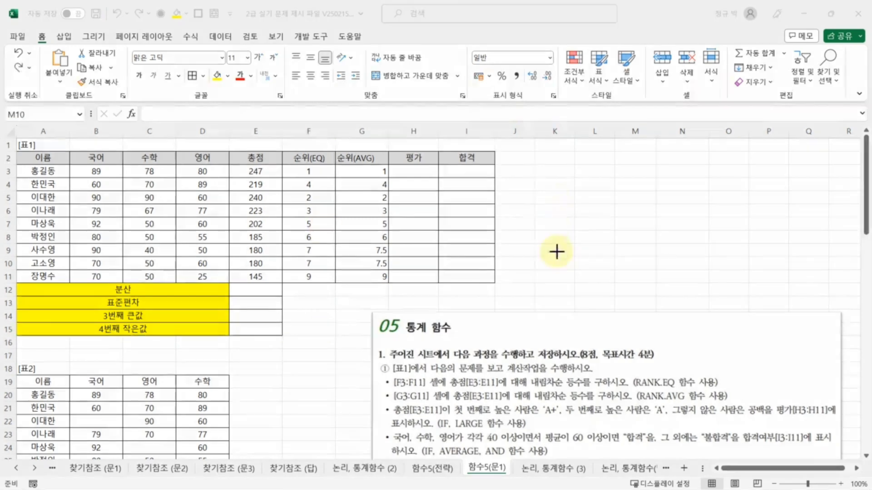
Read the IF and LARGE task for 평가 H3:H11, including its conditions for 'A+', 'A' and blank
{"action": "left_click_drag", "start_coordinate": [434, 416], "coordinate": [453, 431]}
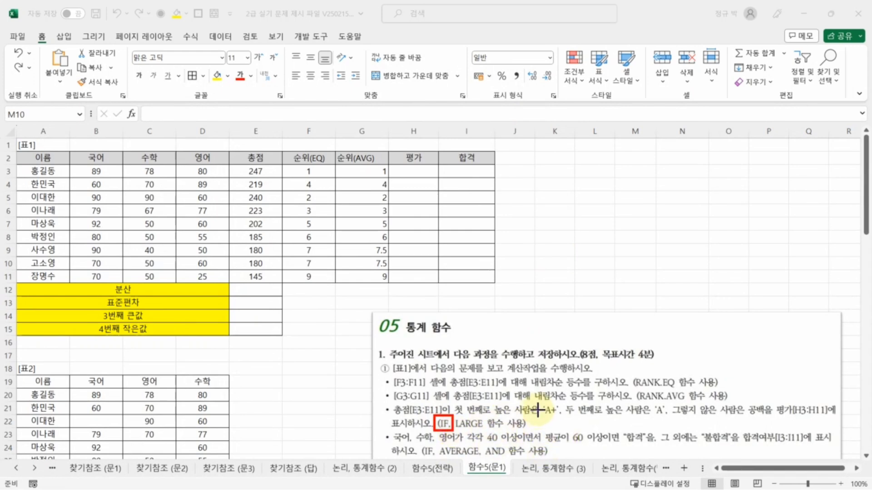
{"action": "left_click_drag", "start_coordinate": [538, 403], "coordinate": [560, 419]}
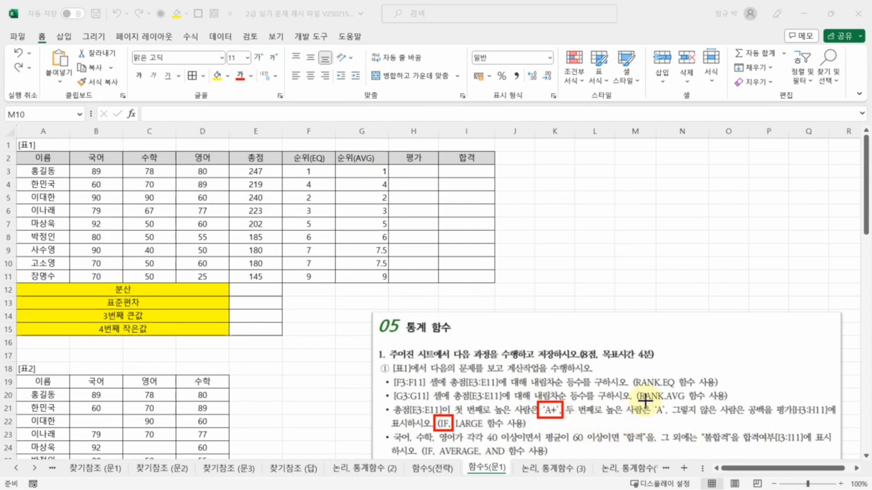
{"action": "left_click_drag", "start_coordinate": [651, 402], "coordinate": [669, 418]}
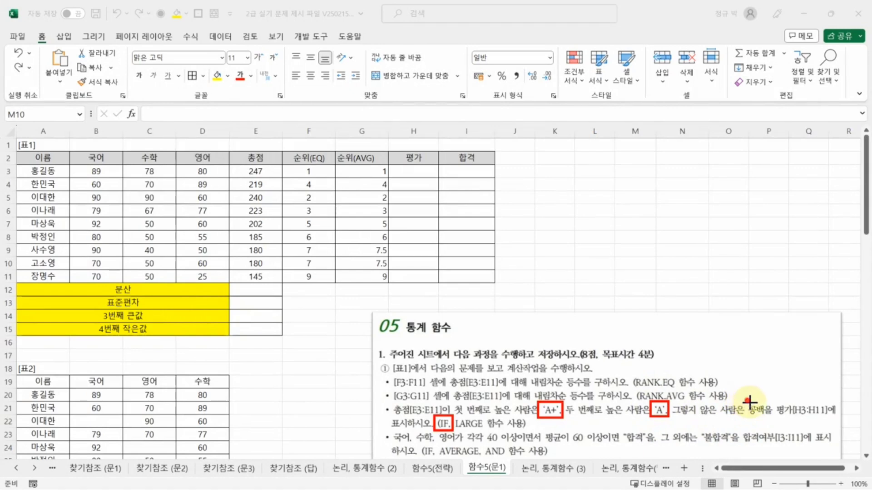
{"action": "left_click_drag", "start_coordinate": [746, 400], "coordinate": [768, 417]}
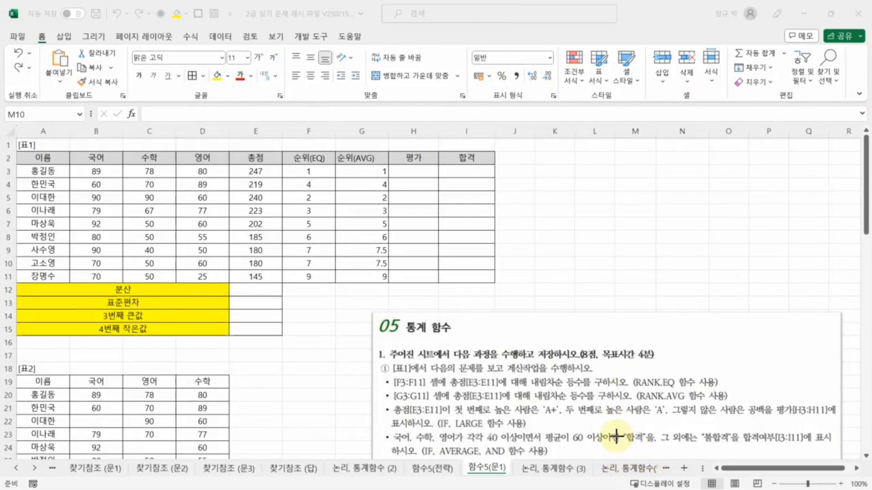
{"action": "mouse_move", "coordinate": [563, 402]}
{"action": "left_mouse_down"}
{"action": "mouse_move", "coordinate": [582, 413]}
{"action": "mouse_move", "coordinate": [774, 417]}
{"action": "left_mouse_up"}
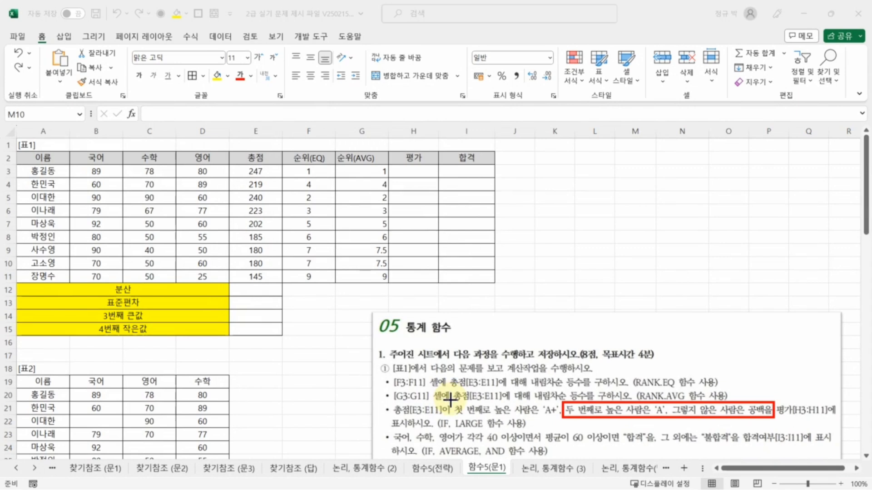
{"action": "mouse_move", "coordinate": [450, 399]}
{"action": "left_mouse_down"}
{"action": "mouse_move", "coordinate": [517, 424]}
{"action": "mouse_move", "coordinate": [783, 423]}
{"action": "left_mouse_up"}
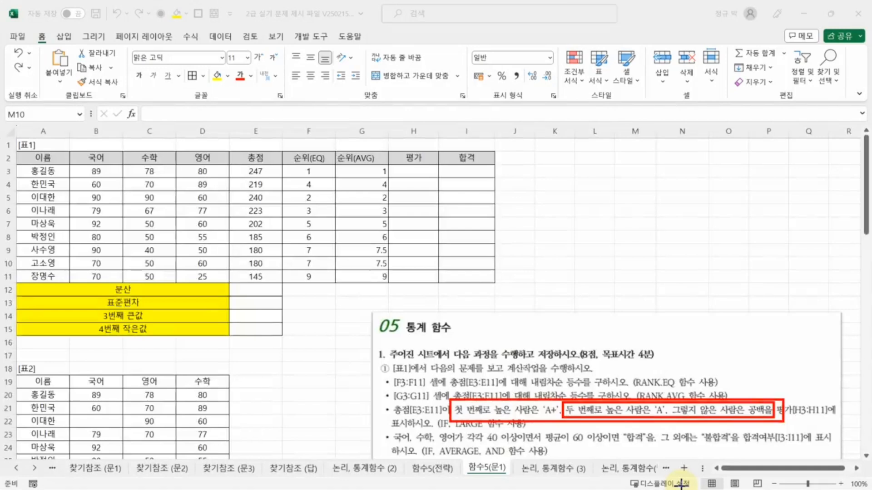
Enter the helper labels 첫번째 높은점수 in K2 and 두번째 높은점수 in K3
{"action": "left_click", "coordinate": [543, 160]}
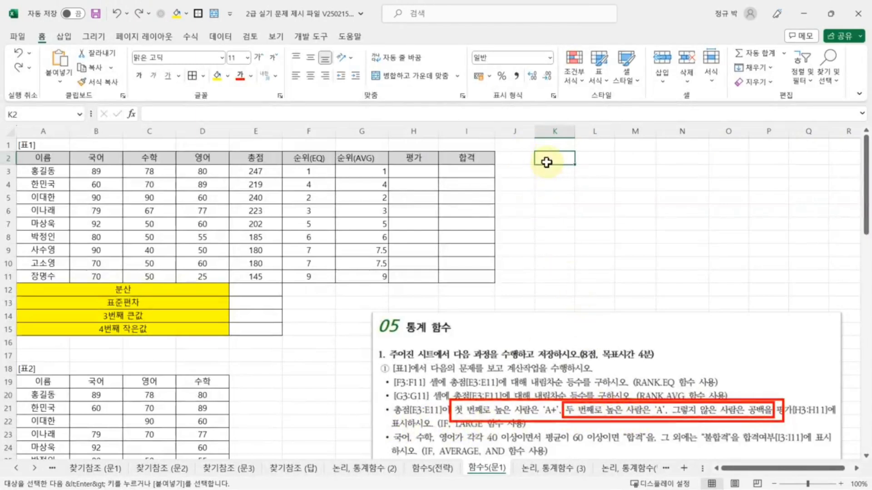
{"action": "type", "text": "첫번째 높은점수 두번째 높은점수"}
Start a LARGE formula in M2, beside the 첫번째 높은점수 label, and open its function arguments
{"action": "left_click", "coordinate": [634, 162]}
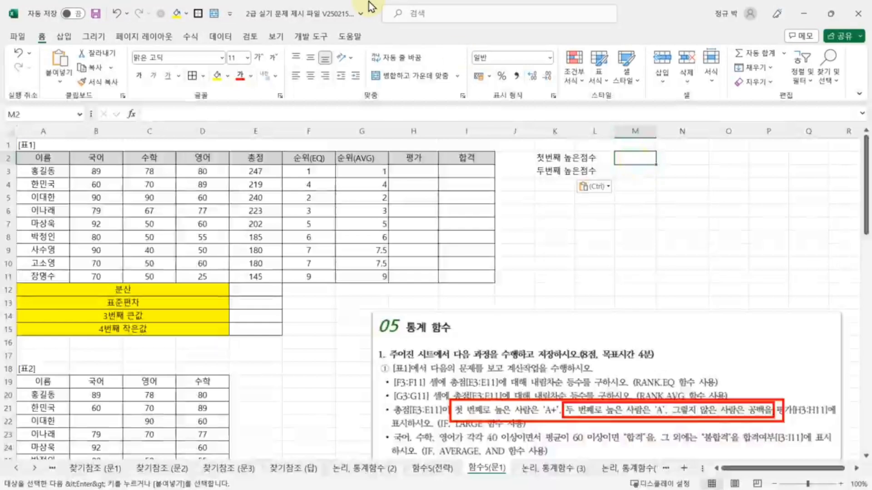
{"action": "key", "text": "Escape"}
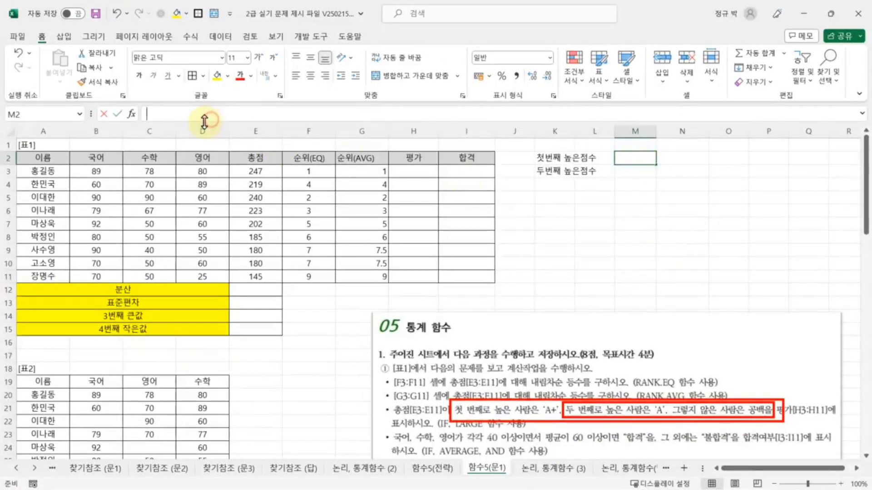
{"action": "type", "text": "=LA"}
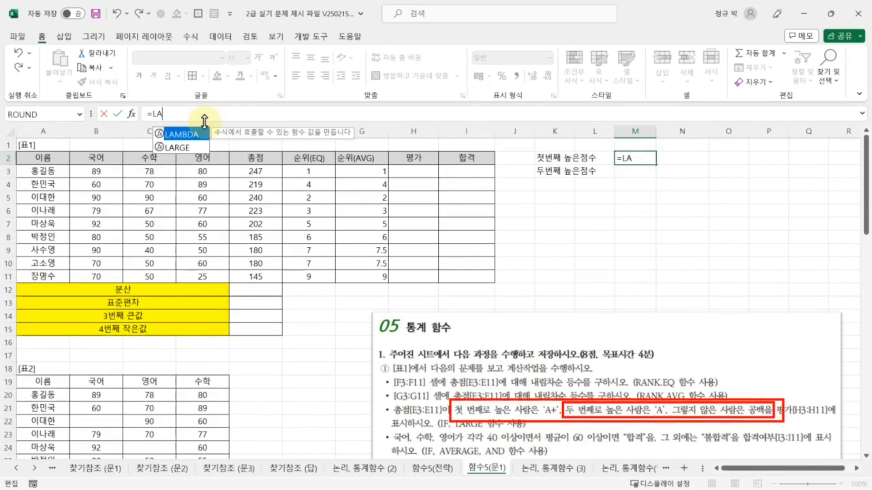
{"action": "type", "text": "RGE"}
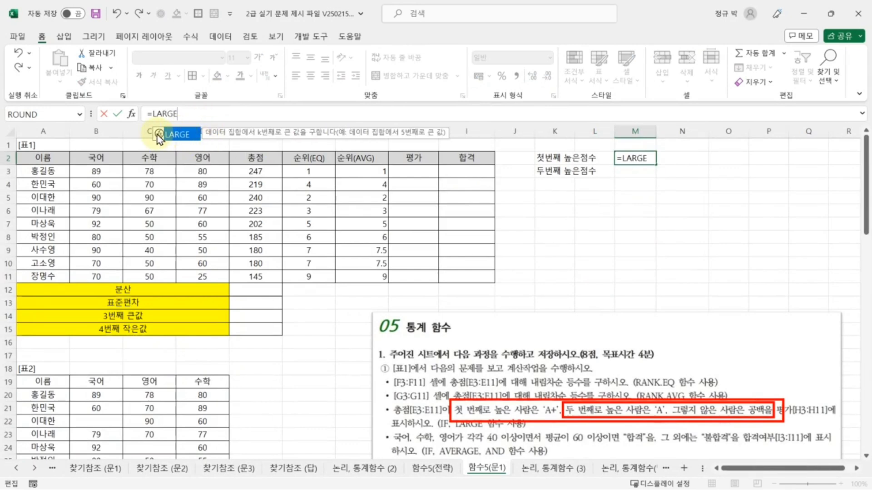
{"action": "double_click", "coordinate": [160, 136]}
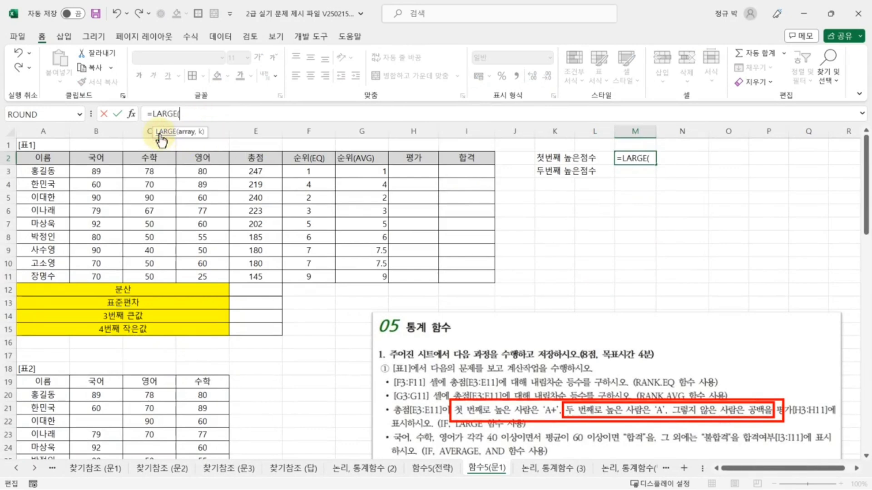
{"action": "left_click", "coordinate": [132, 114]}
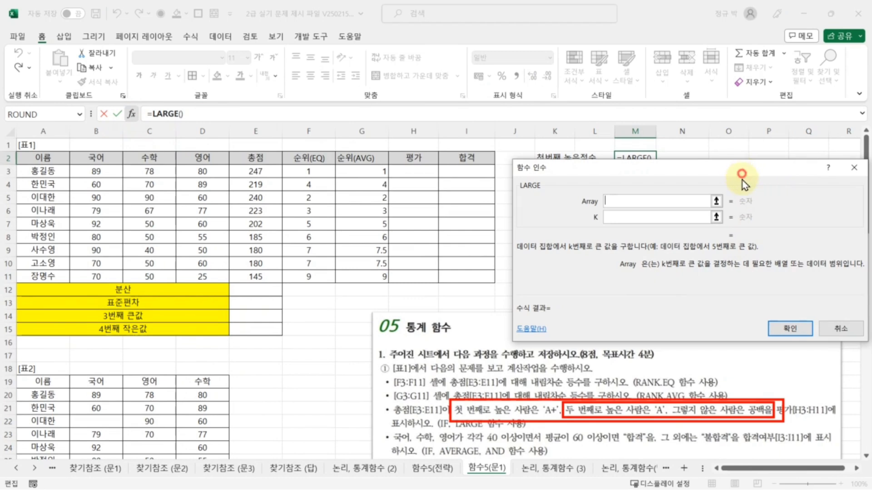
Set the LARGE arguments to Array $E$3:$E$11 as an absolute range and K 1, confirm, and compare the result with E3
{"action": "left_click_drag", "start_coordinate": [742, 169], "coordinate": [748, 218]}
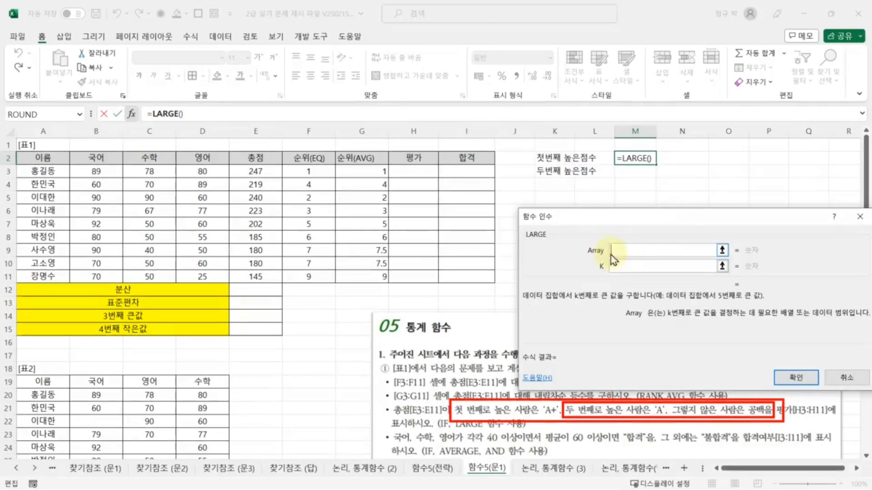
{"action": "left_click_drag", "start_coordinate": [257, 173], "coordinate": [261, 280]}
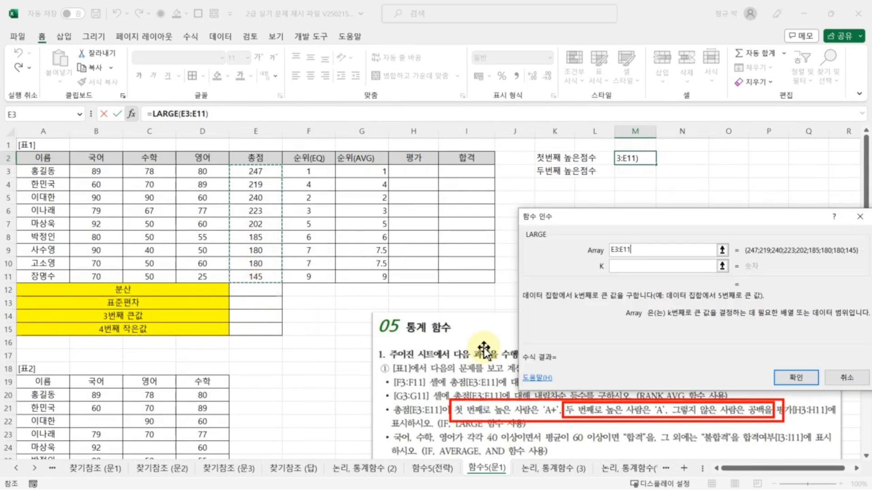
{"action": "key", "text": "F4"}
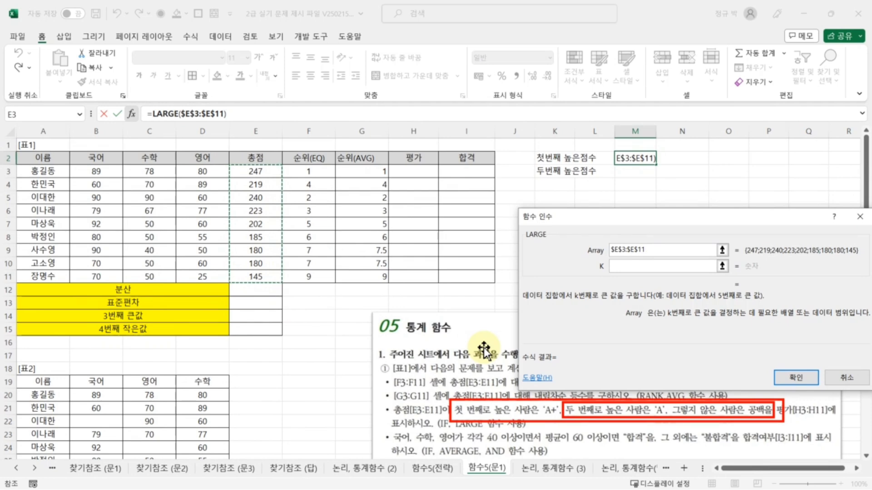
{"action": "left_click", "coordinate": [642, 266]}
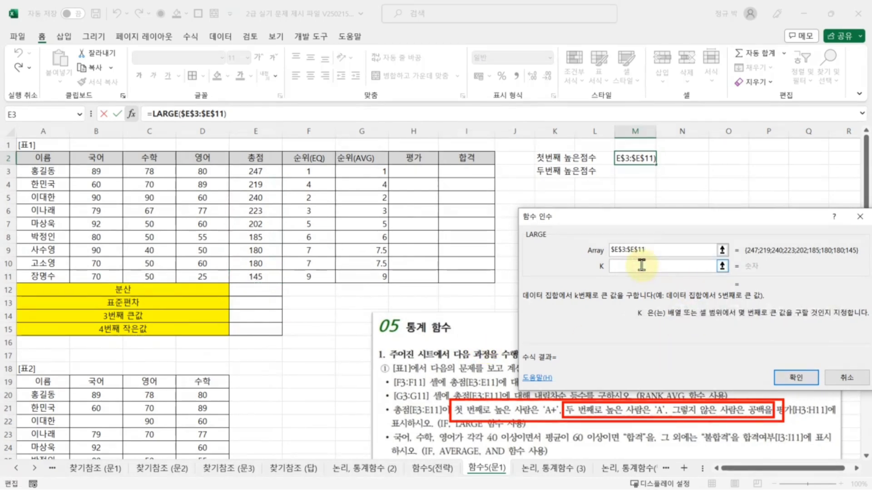
{"action": "type", "text": "1"}
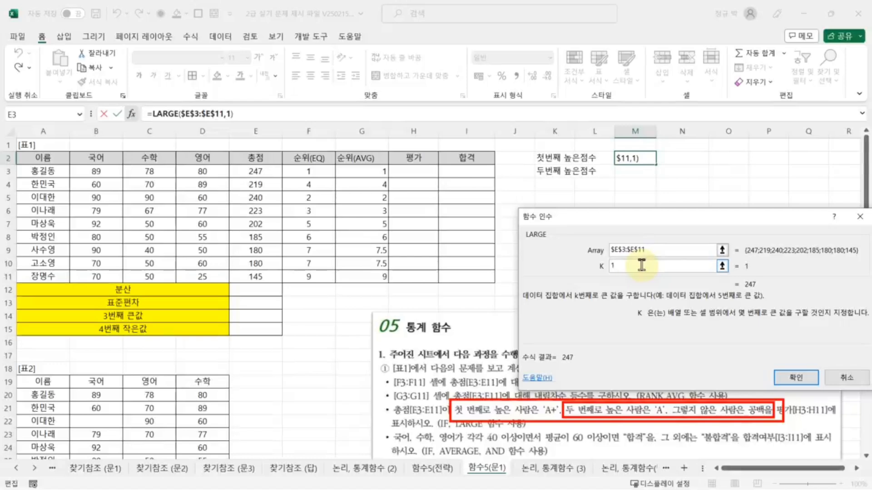
{"action": "left_click", "coordinate": [810, 381]}
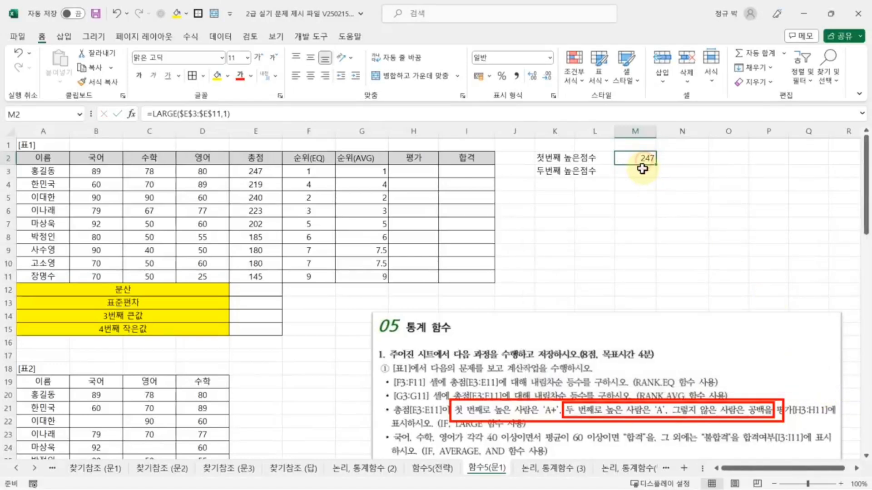
{"action": "left_click", "coordinate": [247, 172]}
{"action": "left_click", "coordinate": [654, 198]}
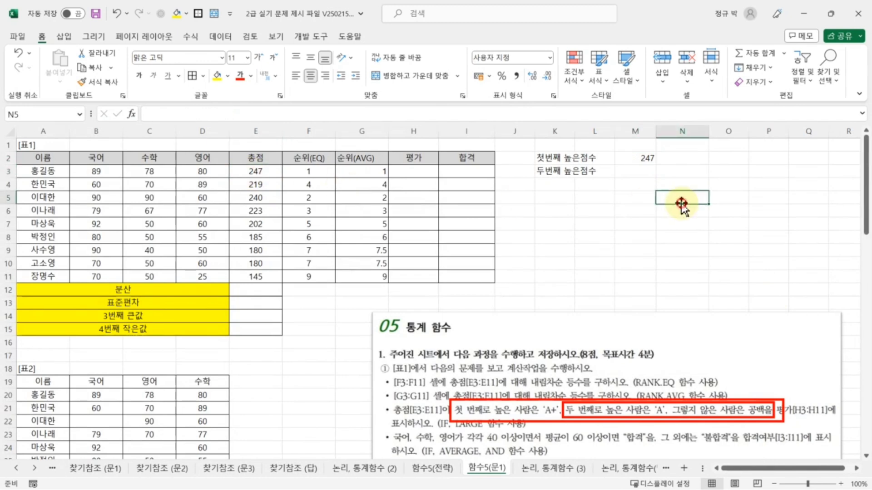
Fill the LARGE formula from M2 down to M3 and change its K argument to 2 for the 두번째 높은점수
{"action": "left_click", "coordinate": [569, 174]}
{"action": "left_click", "coordinate": [618, 176]}
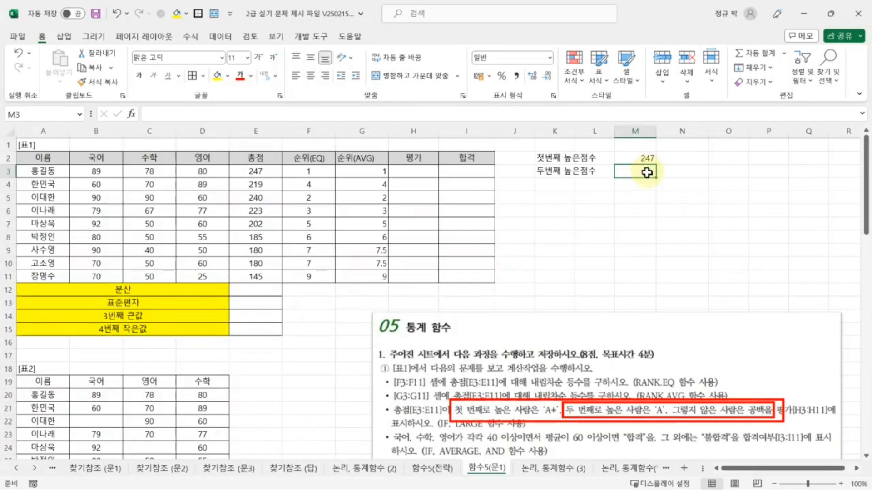
{"action": "left_click", "coordinate": [633, 161]}
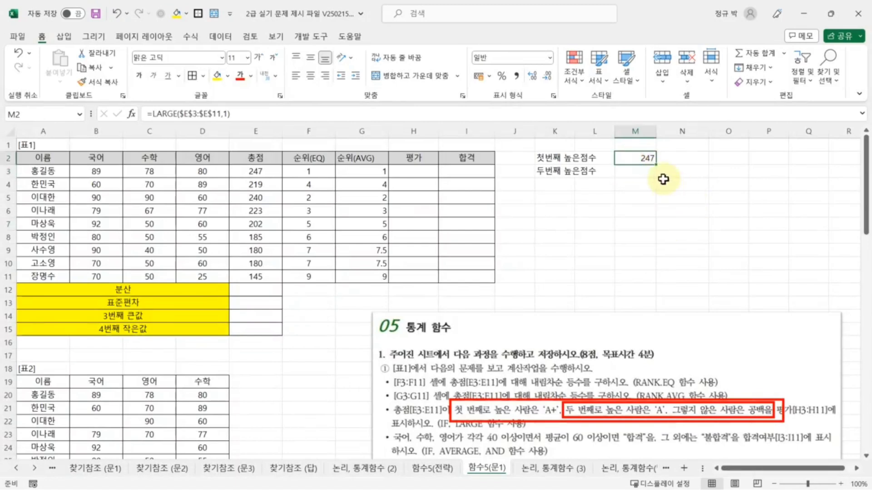
{"action": "left_click_drag", "start_coordinate": [656, 164], "coordinate": [655, 174]}
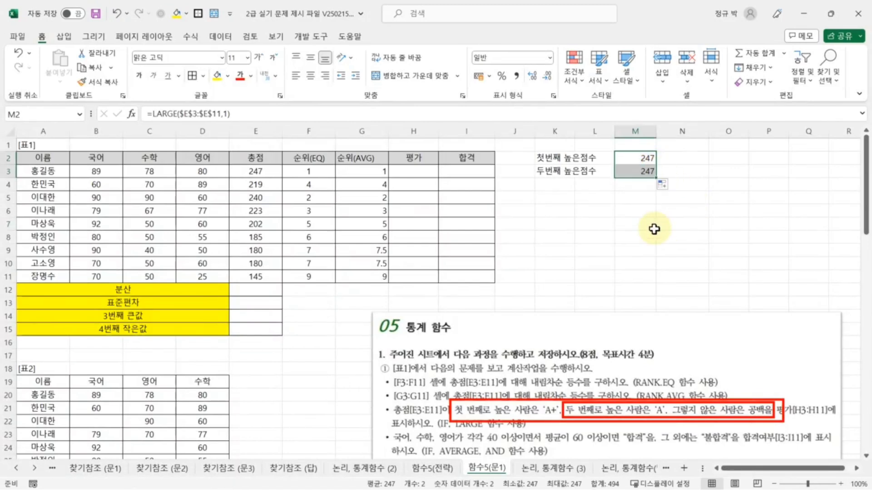
{"action": "left_click", "coordinate": [228, 113]}
{"action": "key", "text": "BackSpace"}
{"action": "type", "text": "2"}
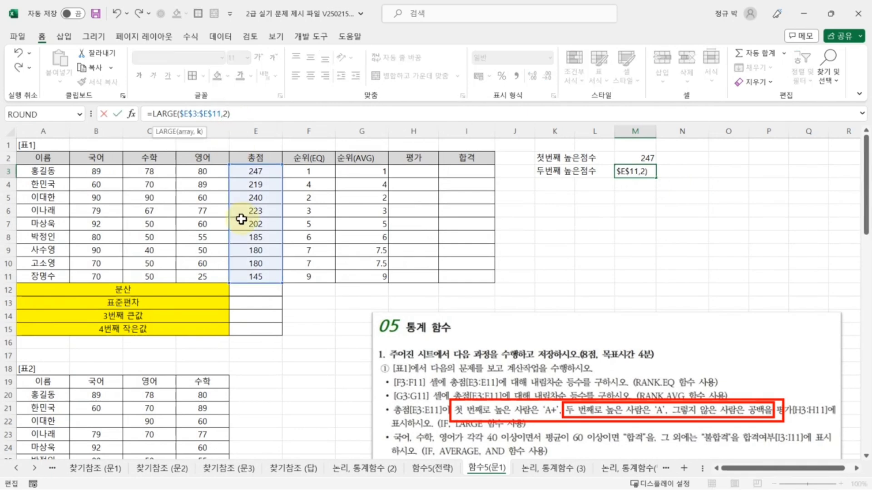
{"action": "key", "text": "Return"}
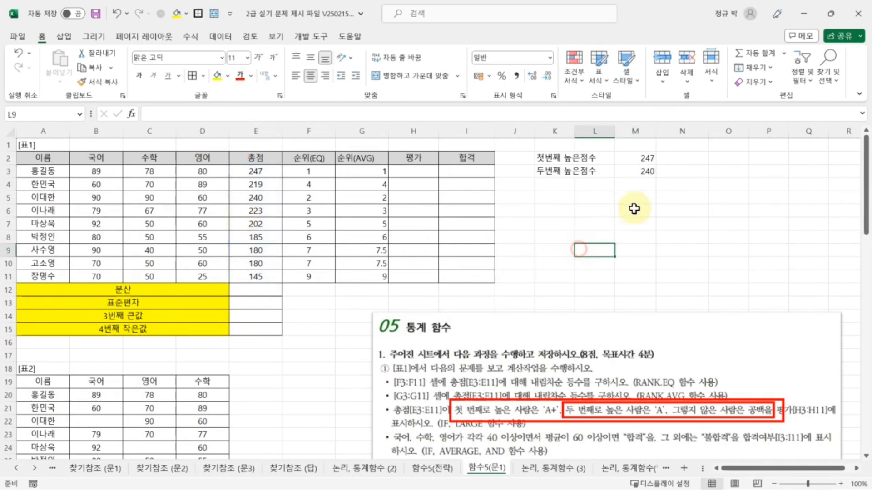
{"action": "left_click", "coordinate": [568, 171]}
{"action": "left_click", "coordinate": [642, 174]}
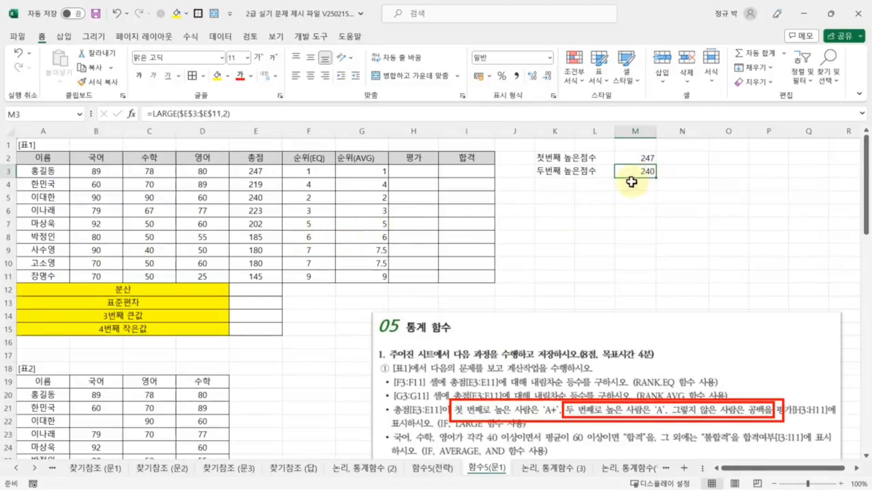
{"action": "left_click", "coordinate": [625, 233]}
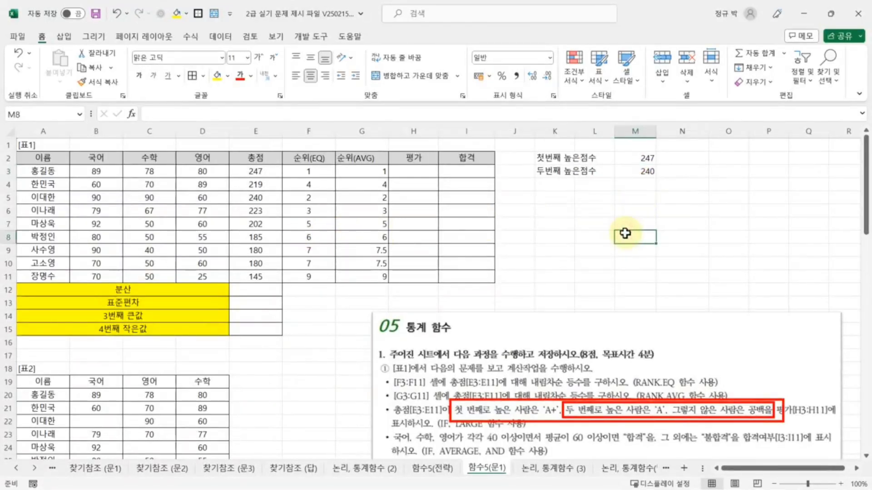
Paste the two condition notes into K5:K6, on whether E3 equals the 첫번째 높은점수 and the 두번째 높은점수
{"action": "left_click", "coordinate": [564, 197]}
{"action": "key", "text": "ctrl+c"}
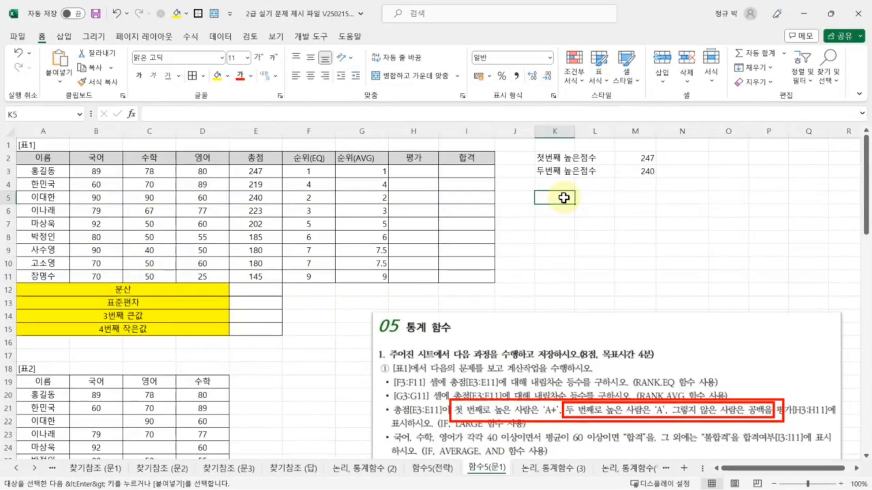
{"action": "key", "text": "ctrl+v"}
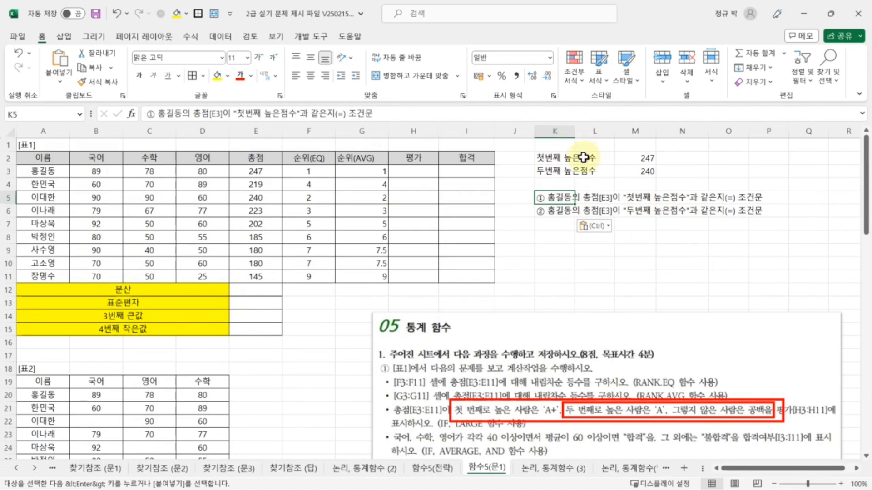
{"action": "left_click", "coordinate": [551, 215]}
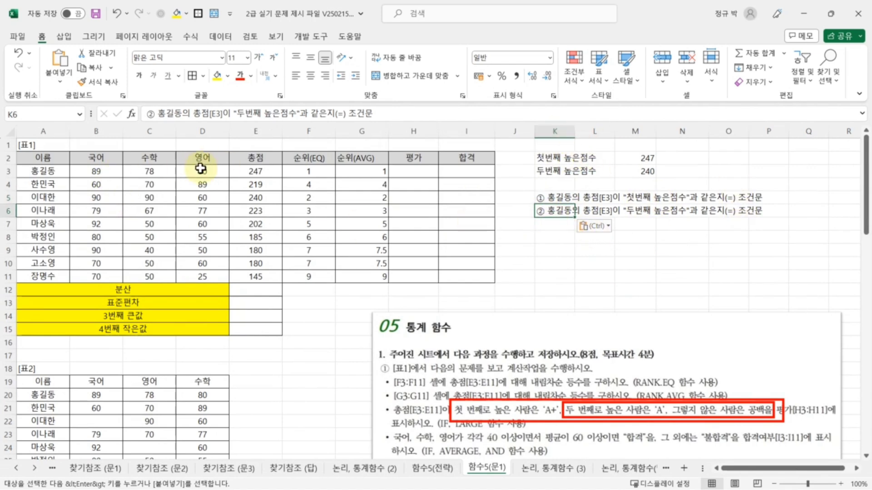
{"action": "left_click", "coordinate": [251, 171]}
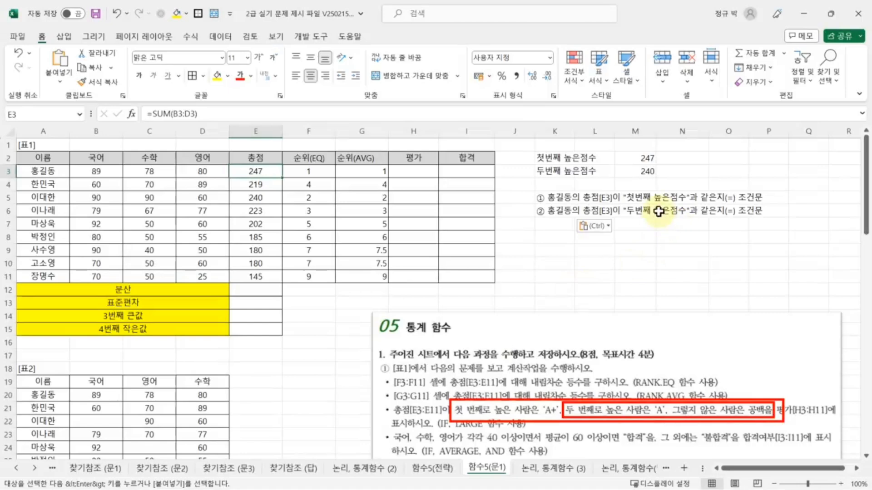
{"action": "left_click", "coordinate": [662, 257]}
{"action": "left_click", "coordinate": [641, 251]}
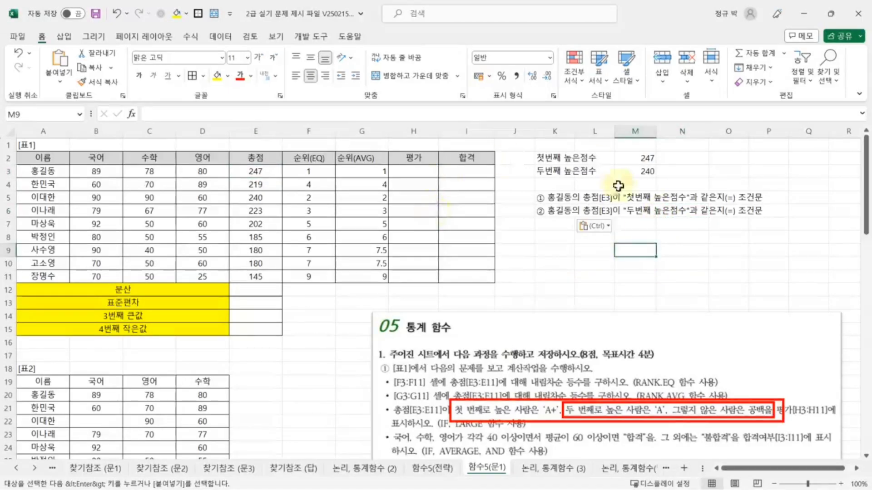
Enter the first condition =E3=M2 in Q5, beside note ①
{"action": "left_click", "coordinate": [802, 208]}
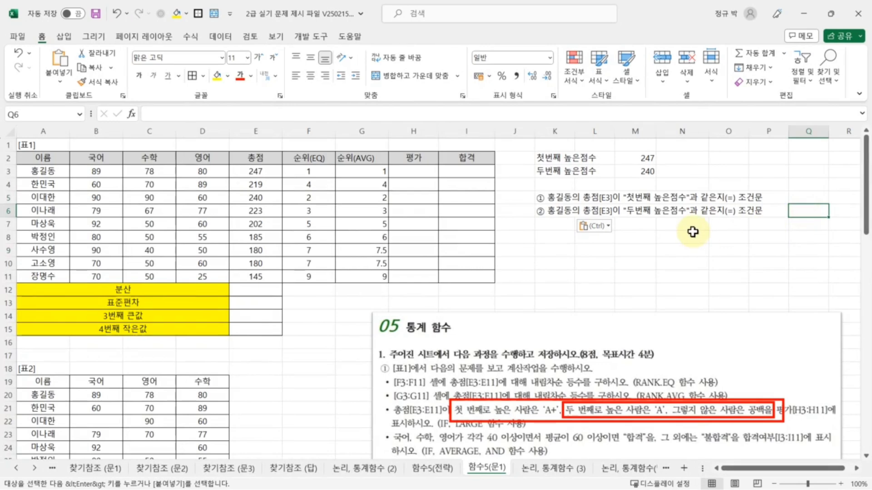
{"action": "key", "text": "Escape"}
{"action": "key", "text": "Up"}
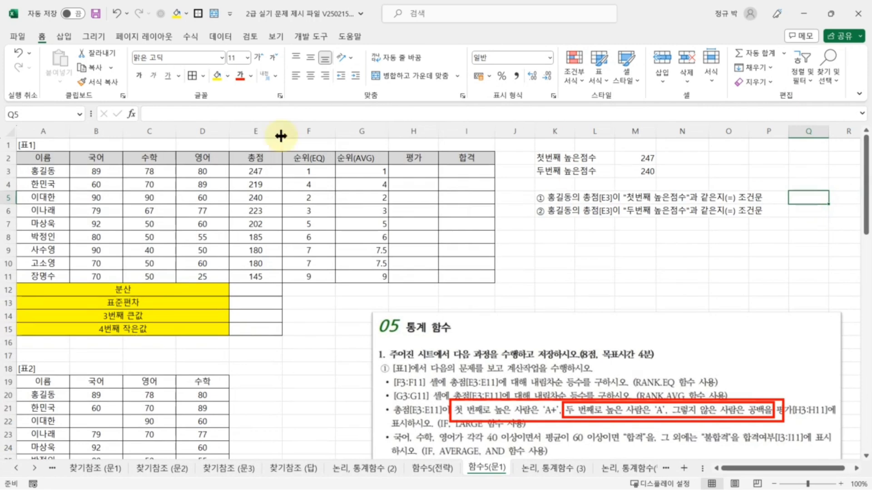
{"action": "left_click", "coordinate": [182, 118]}
{"action": "type", "text": "="}
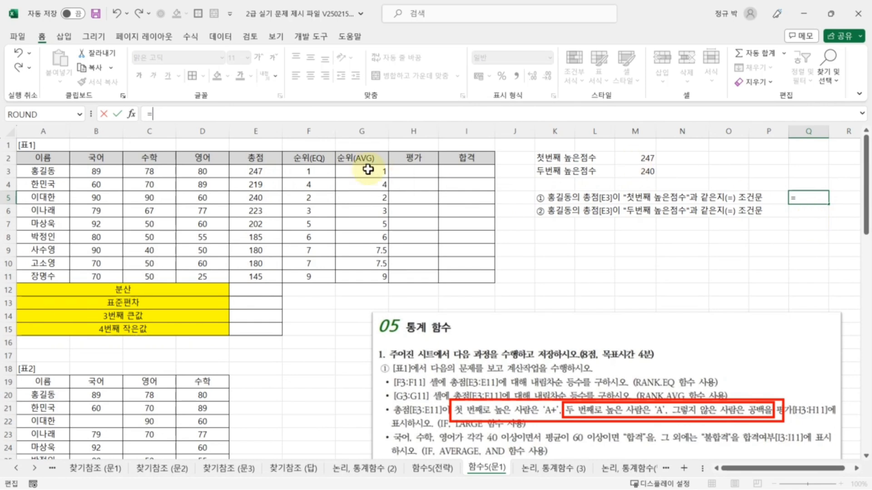
{"action": "left_click", "coordinate": [258, 174]}
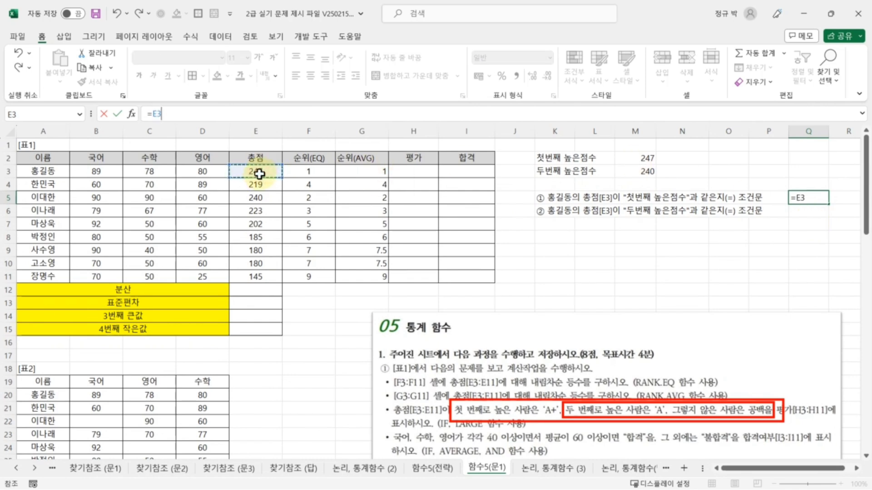
{"action": "type", "text": "="}
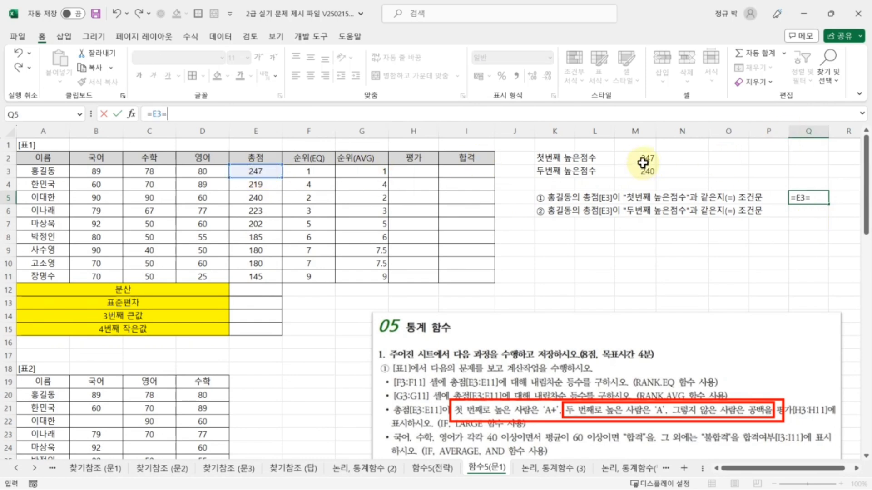
{"action": "left_click", "coordinate": [644, 158]}
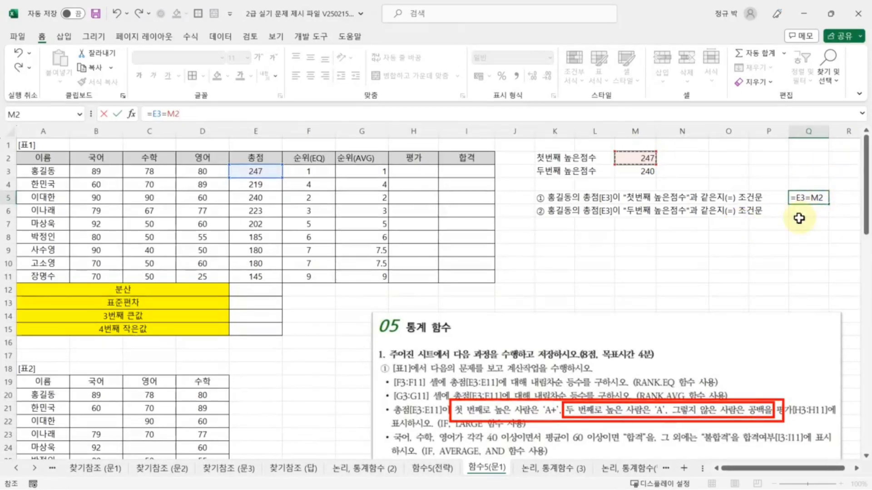
{"action": "key", "text": "Return"}
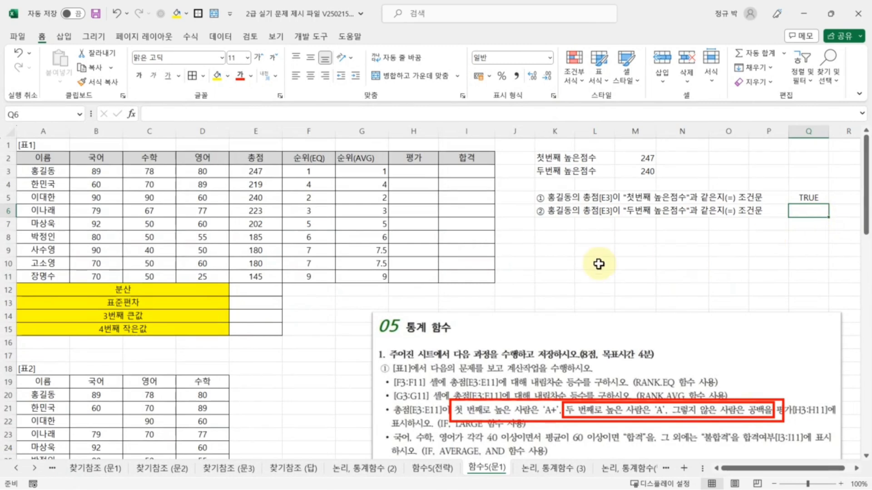
Enter the second condition =E3=M3 in Q6, beside note ②
{"action": "left_click", "coordinate": [174, 115]}
{"action": "type", "text": "="}
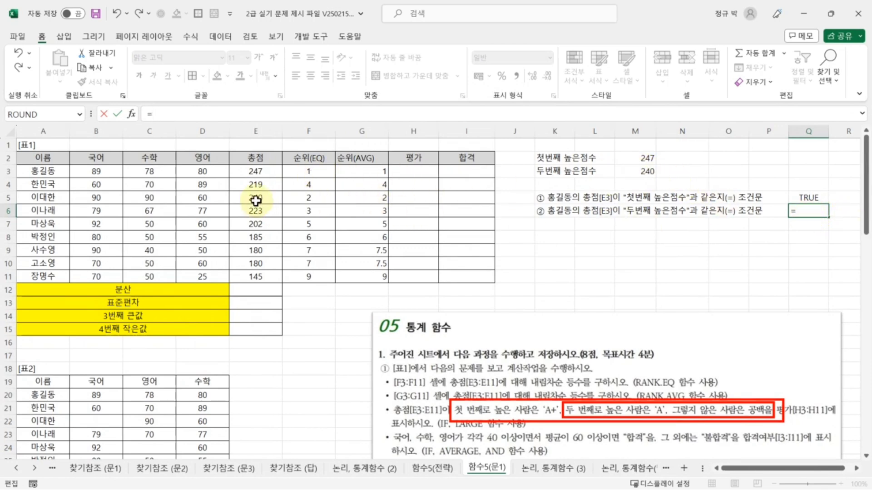
{"action": "left_click", "coordinate": [256, 172]}
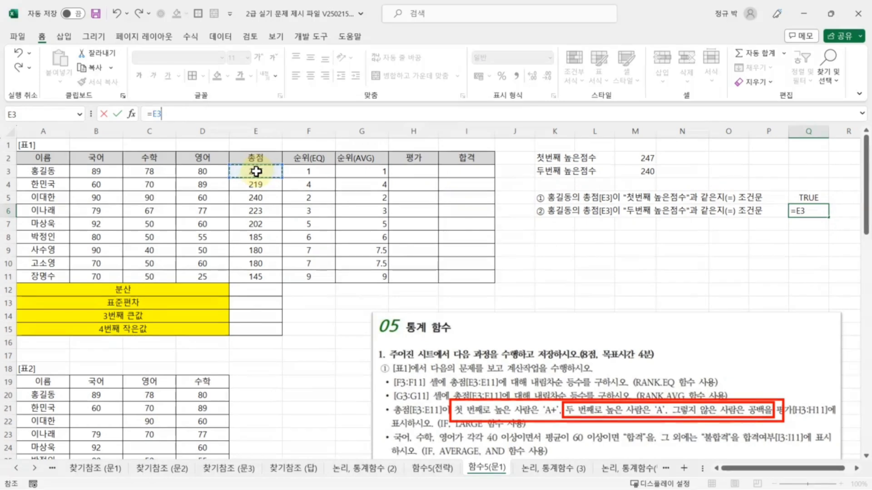
{"action": "type", "text": "="}
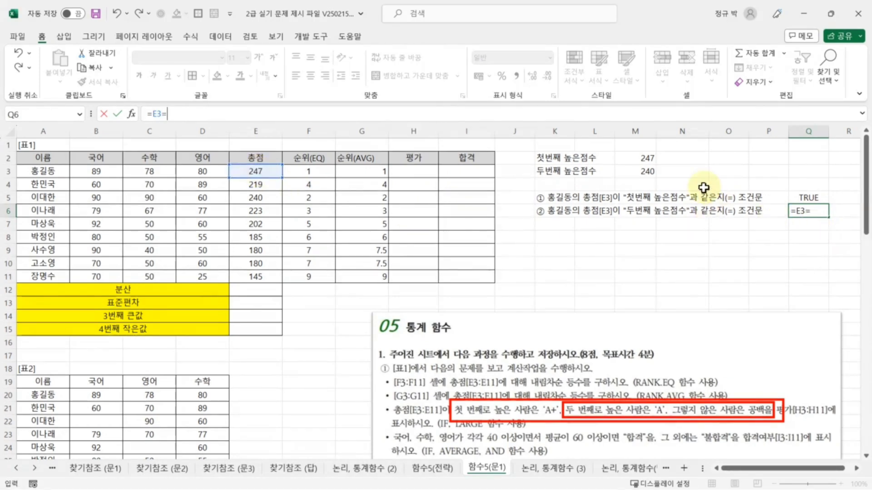
{"action": "left_click", "coordinate": [646, 172]}
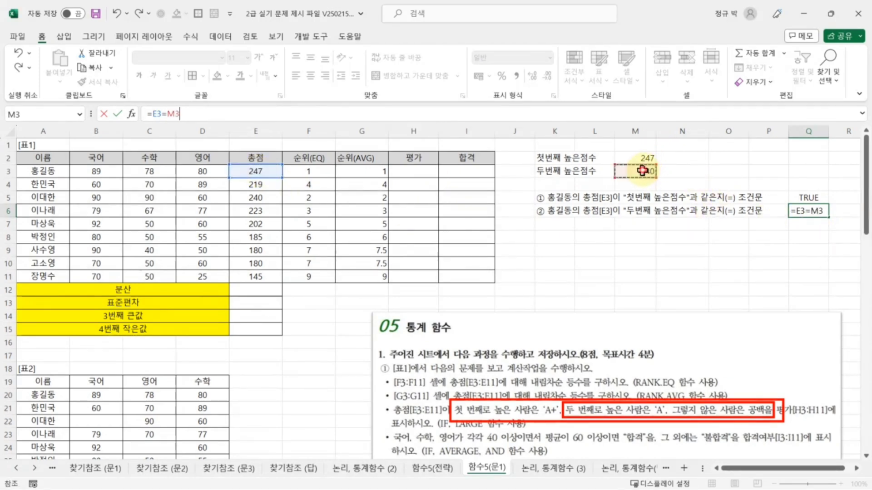
{"action": "key", "text": "Return"}
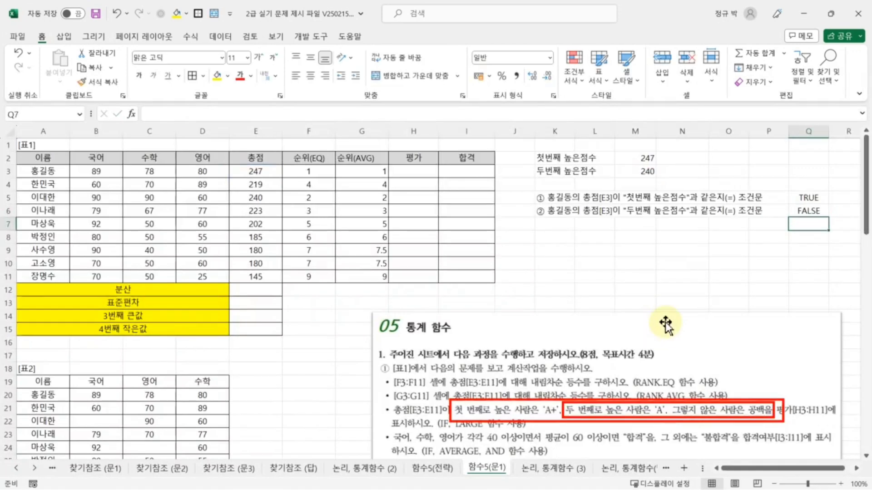
Review the condition notes in K5:K6 against the score labels in K2:K3 and the LARGE formulas in M2:M3
{"action": "left_click_drag", "start_coordinate": [546, 198], "coordinate": [550, 211]}
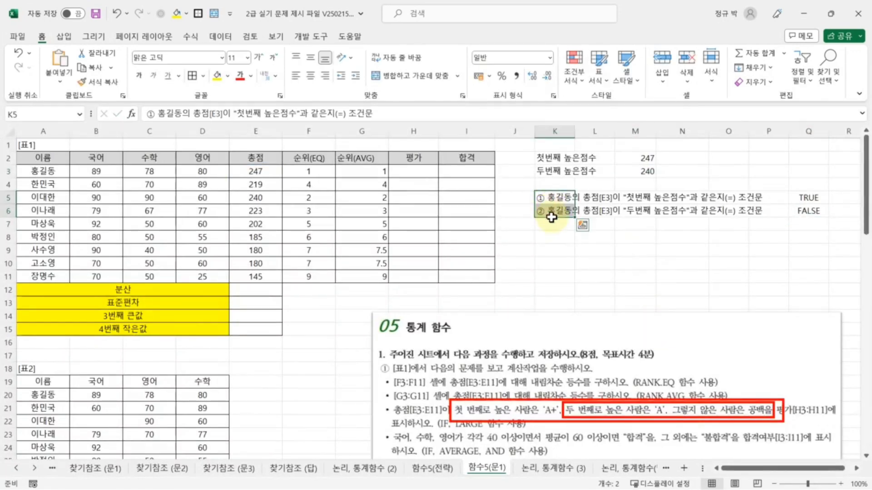
{"action": "left_click", "coordinate": [586, 263]}
{"action": "left_click_drag", "start_coordinate": [552, 159], "coordinate": [557, 171]}
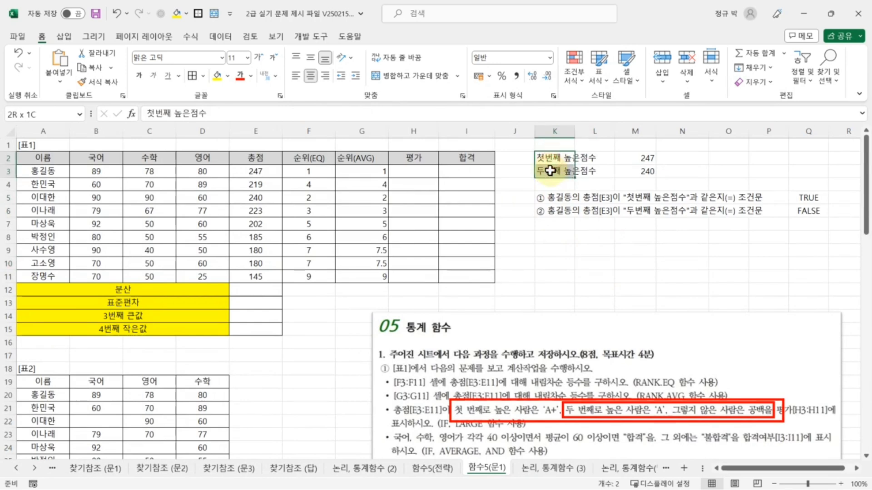
{"action": "left_click", "coordinate": [668, 159]}
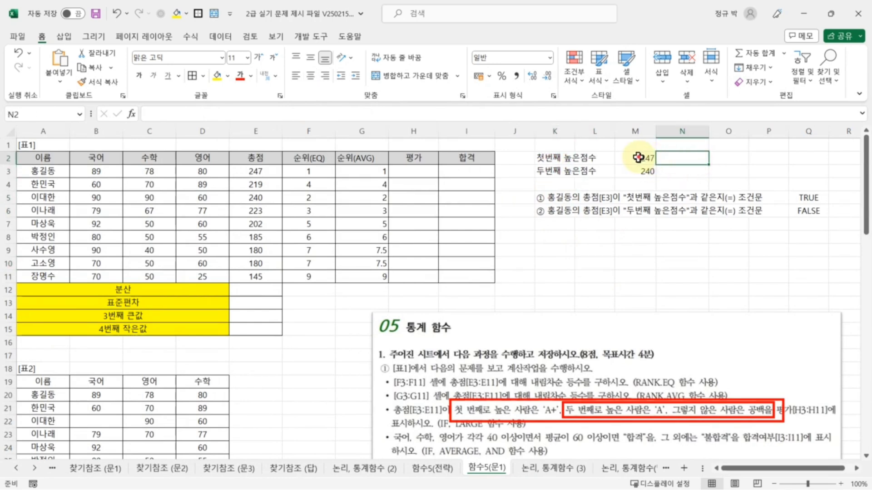
{"action": "left_click_drag", "start_coordinate": [644, 157], "coordinate": [647, 172]}
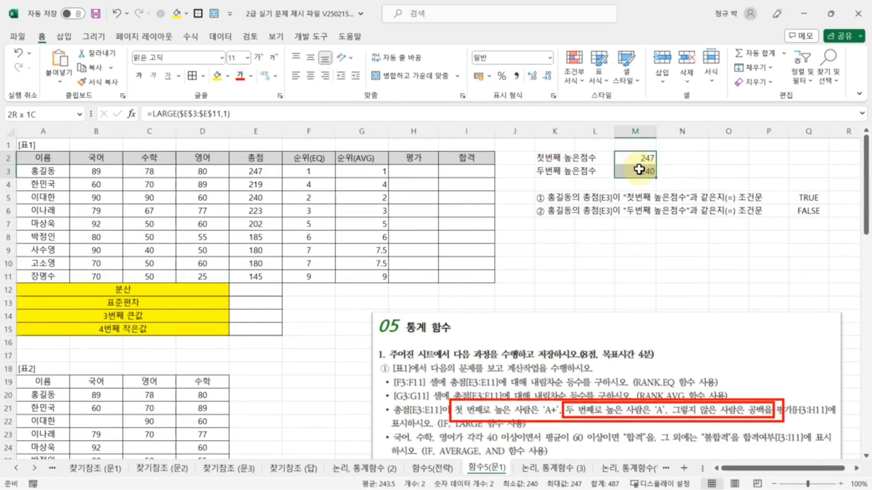
{"action": "left_click", "coordinate": [648, 242]}
{"action": "left_click", "coordinate": [644, 160]}
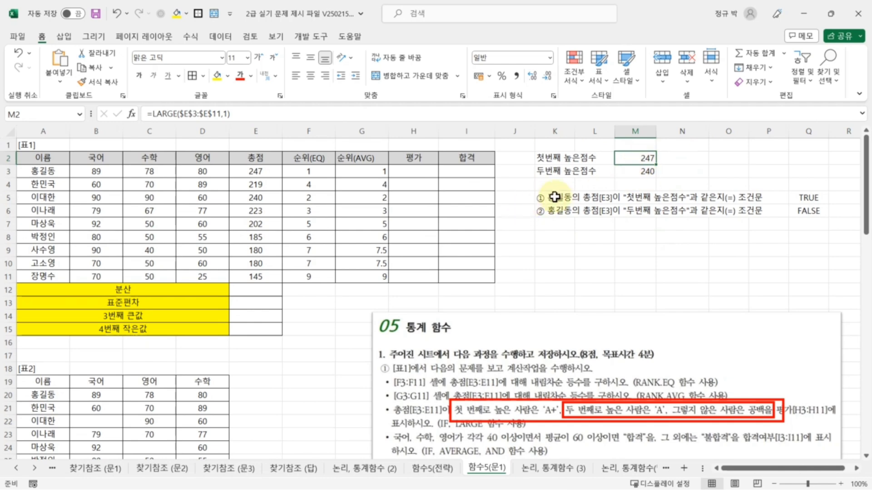
{"action": "left_click_drag", "start_coordinate": [555, 198], "coordinate": [556, 211]}
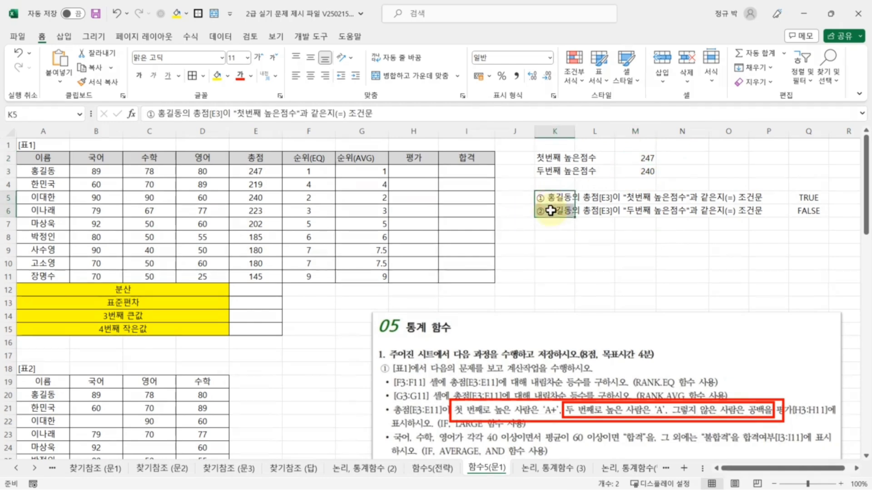
{"action": "left_click", "coordinate": [661, 249]}
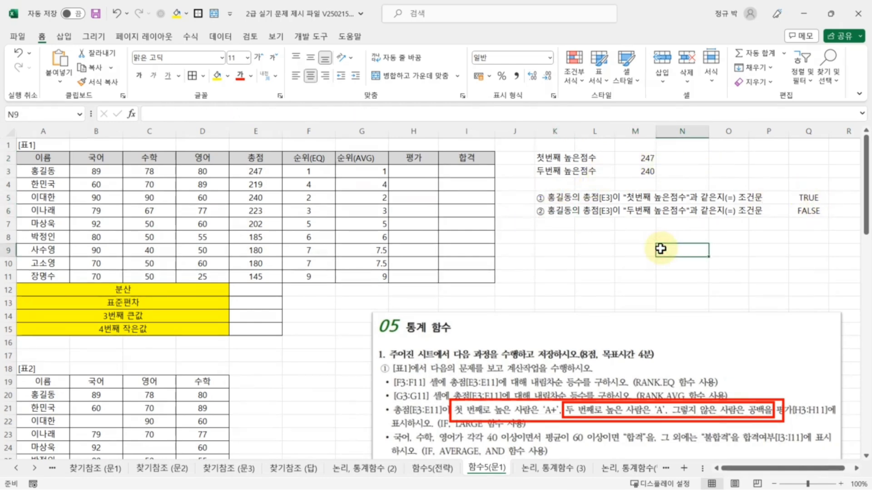
Copy the expression LARGE($E$3:$E$11,1) from the formula in M2 without its equals sign, leaving the cell unchanged
{"action": "left_click", "coordinate": [641, 161]}
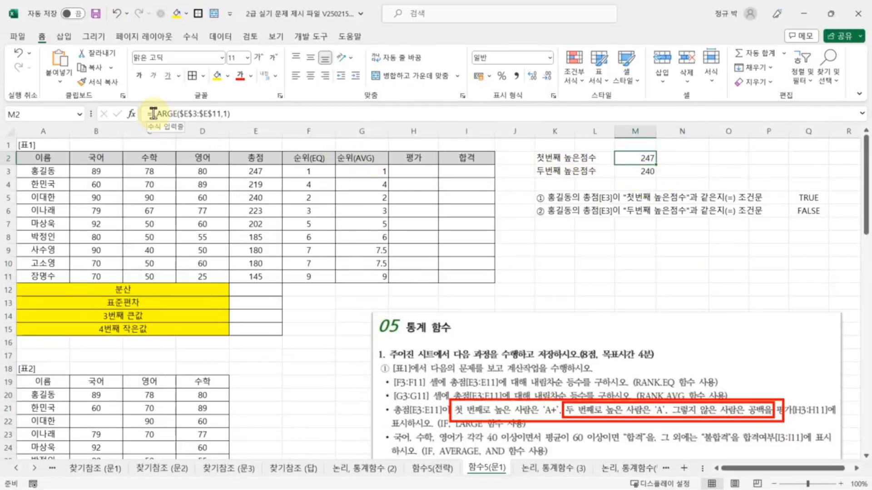
{"action": "left_click_drag", "start_coordinate": [152, 114], "coordinate": [213, 114]}
{"action": "right_click", "coordinate": [213, 114]}
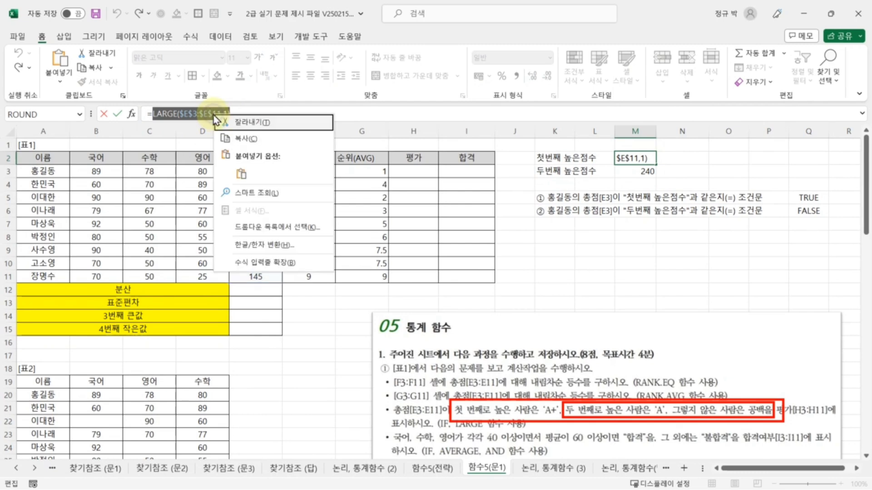
{"action": "left_click", "coordinate": [249, 137]}
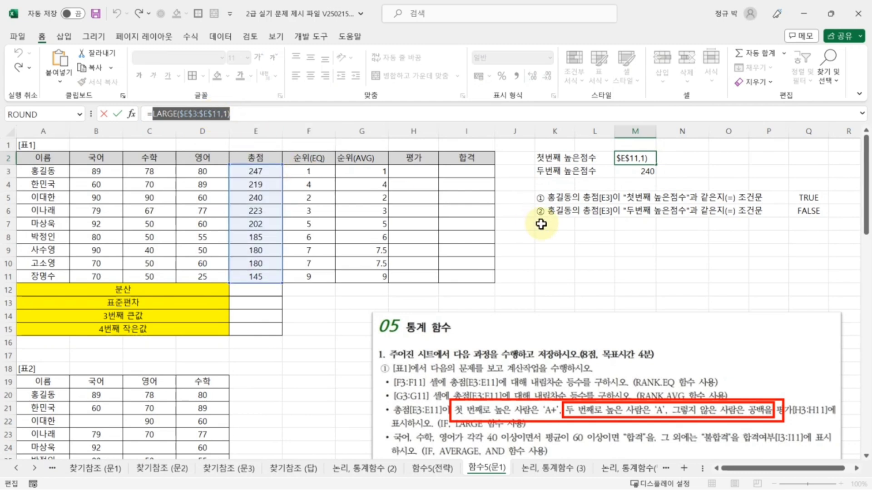
{"action": "key", "text": "Escape"}
{"action": "left_click", "coordinate": [605, 264]}
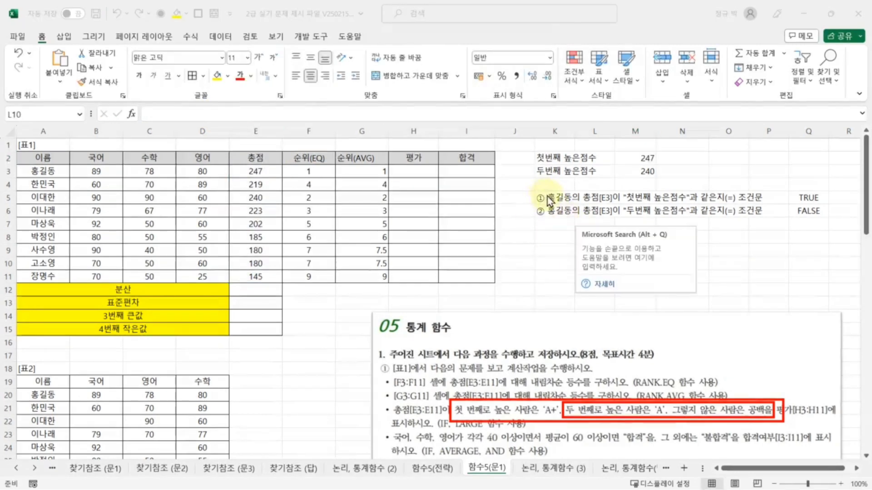
Replace the M2 reference in Q5's condition with the copied expression so the formula reads =E3=LARGE($E$3:$E$11,1)
{"action": "left_click", "coordinate": [810, 199]}
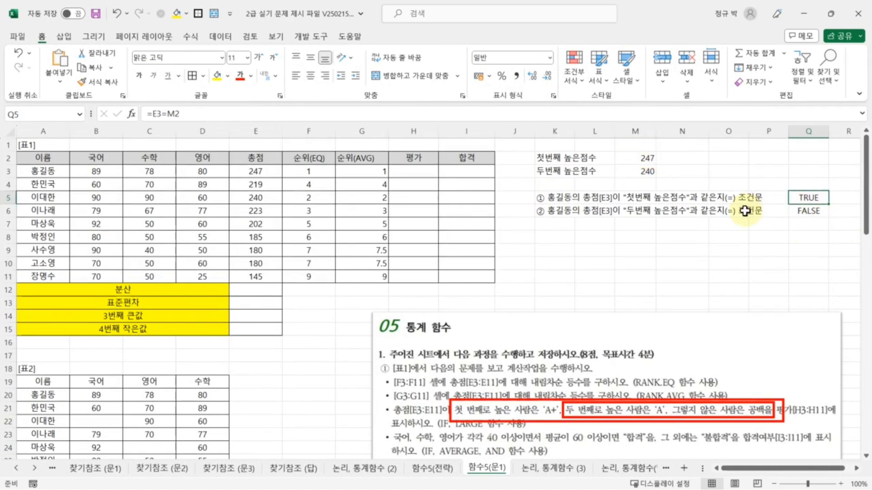
{"action": "left_click", "coordinate": [187, 113]}
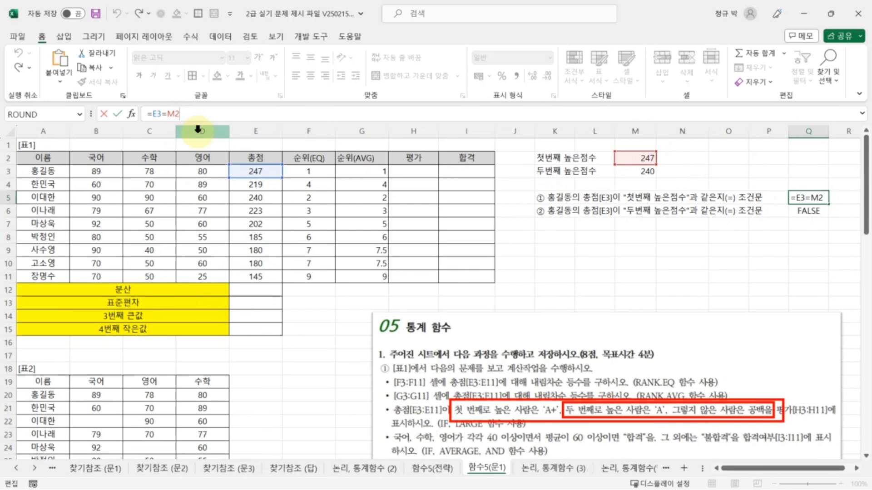
{"action": "key", "text": "BackSpace"}
{"action": "key", "text": "BackSpace"}
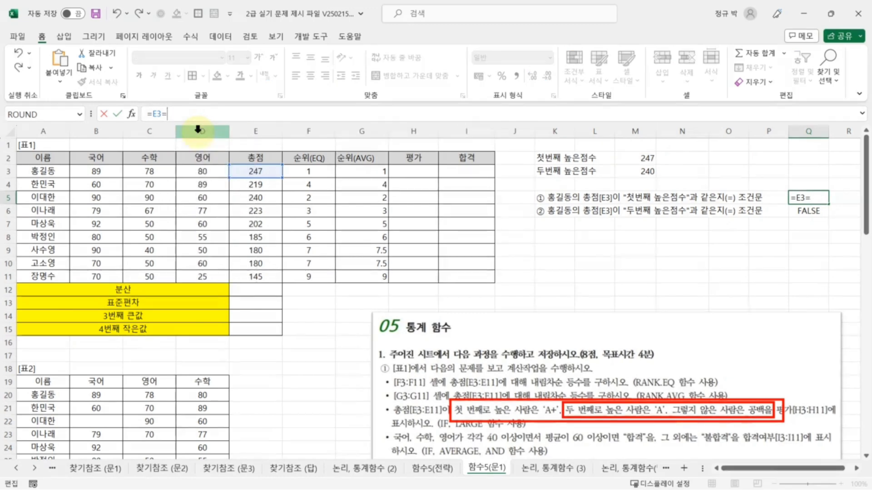
{"action": "type", "text": "LARGE($E$3:$E$11,1)"}
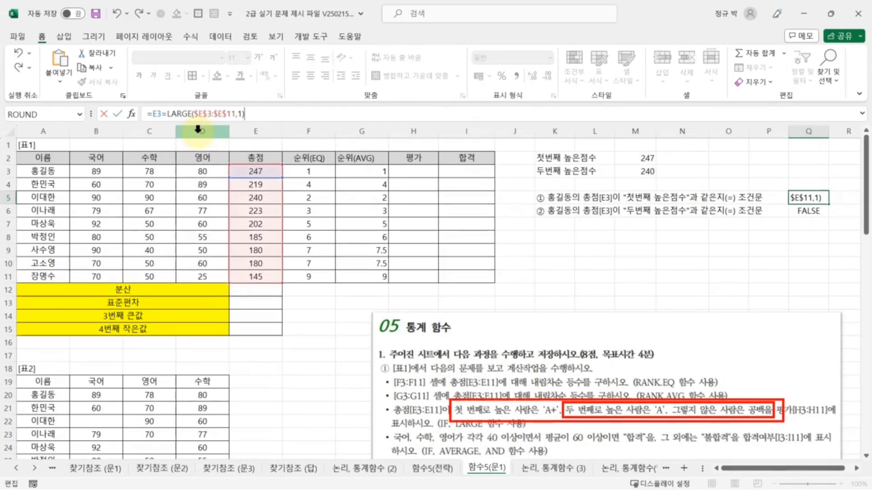
{"action": "key", "text": "Return"}
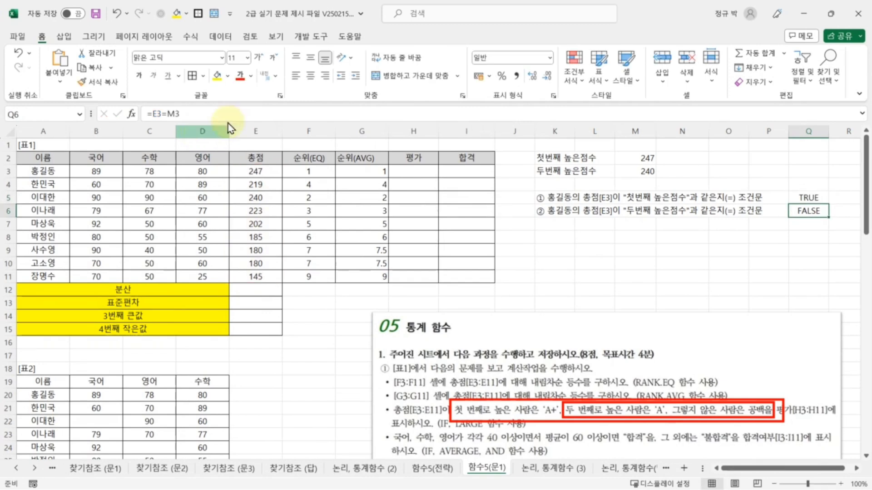
{"action": "left_click", "coordinate": [804, 199]}
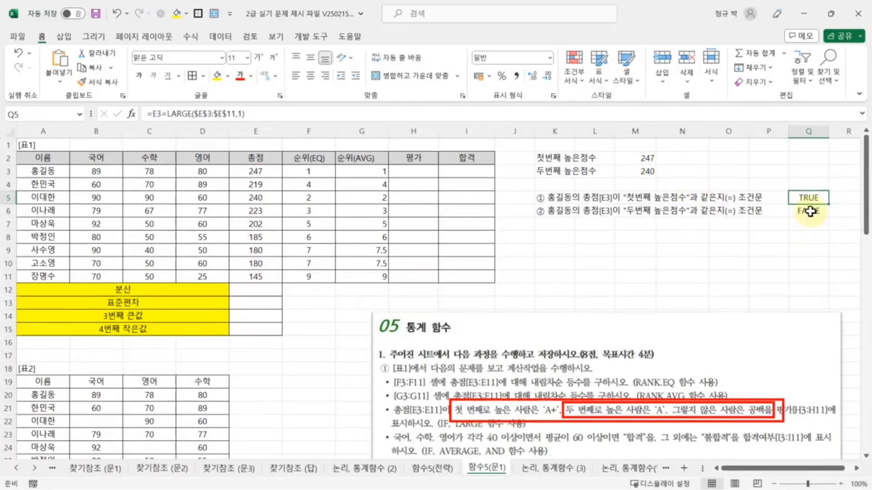
{"action": "left_click", "coordinate": [770, 263]}
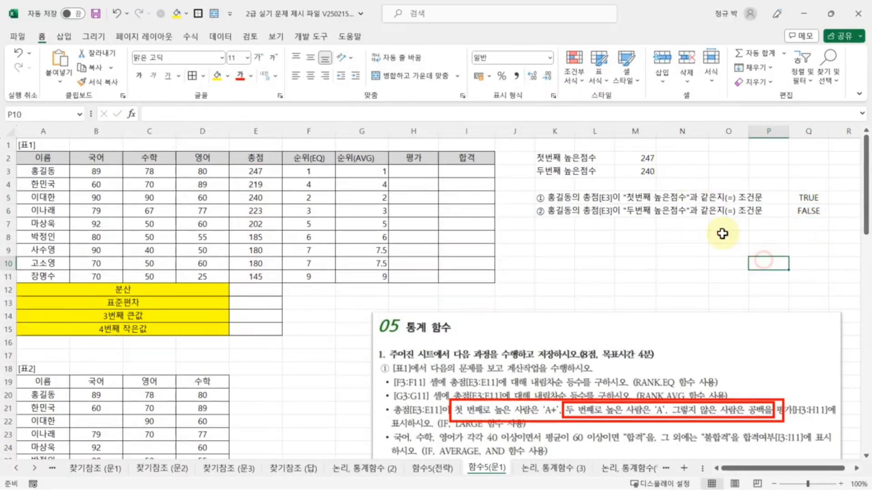
Copy the expression LARGE($E$3:$E$11,2) from the formula in M3 without its equals sign, leaving the cell unchanged
{"action": "left_click", "coordinate": [648, 170]}
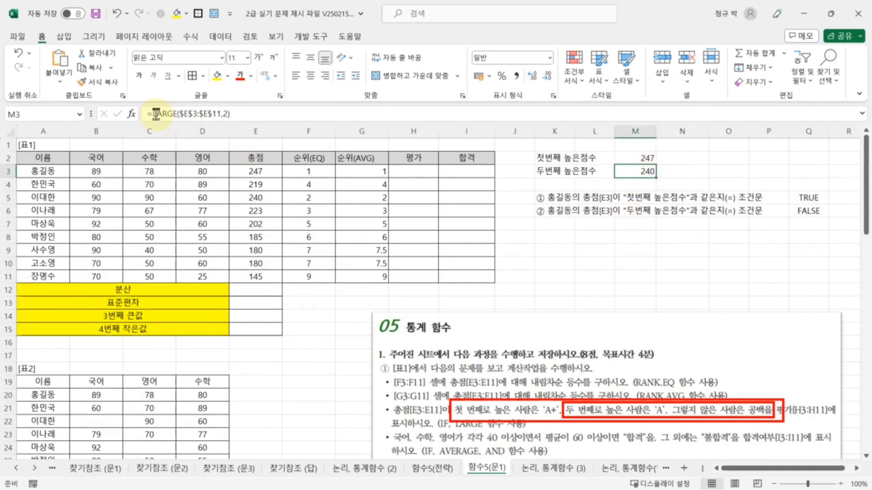
{"action": "left_click_drag", "start_coordinate": [156, 114], "coordinate": [244, 114]}
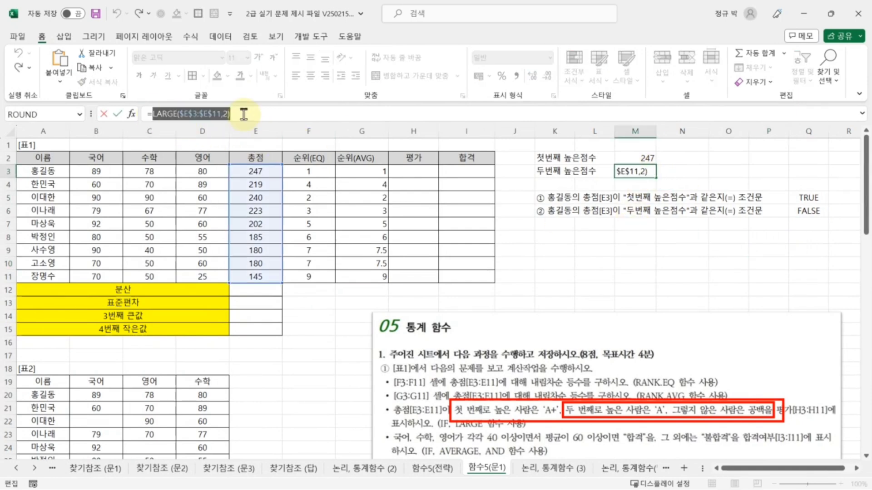
{"action": "right_click", "coordinate": [194, 116]}
{"action": "left_click", "coordinate": [227, 142]}
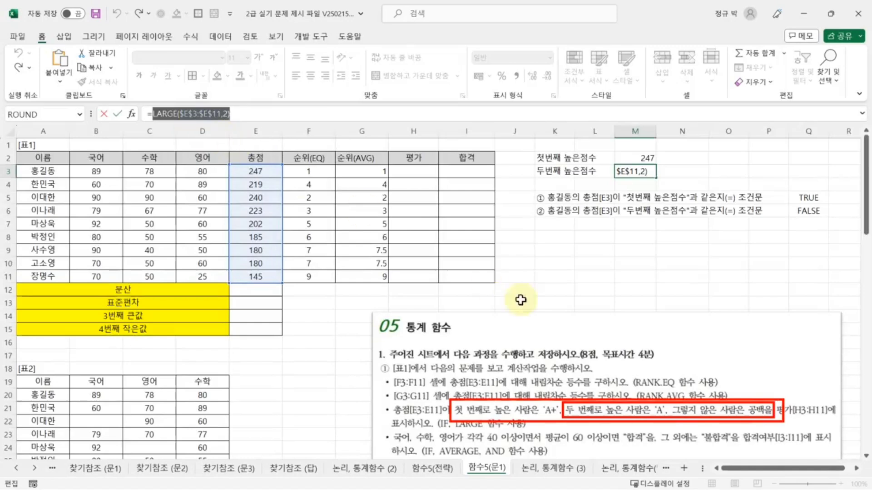
{"action": "left_click", "coordinate": [677, 285]}
Replace the M3 reference in Q6's condition with the copied expression so the formula reads =E3=LARGE($E$3:$E$11,2)
{"action": "left_click", "coordinate": [809, 212]}
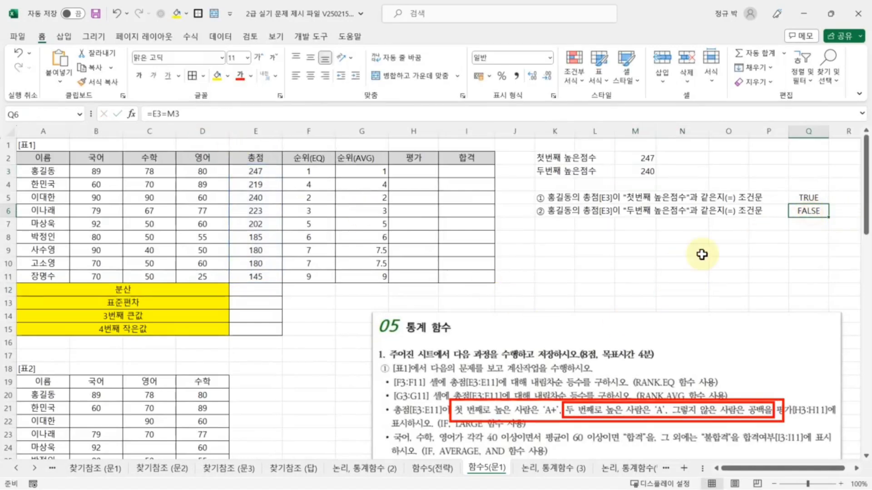
{"action": "left_click", "coordinate": [191, 113]}
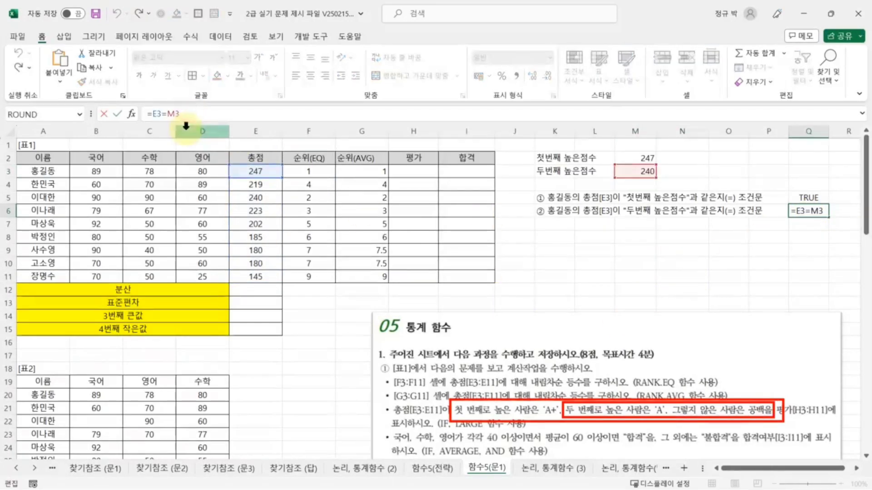
{"action": "key", "text": "BackSpace"}
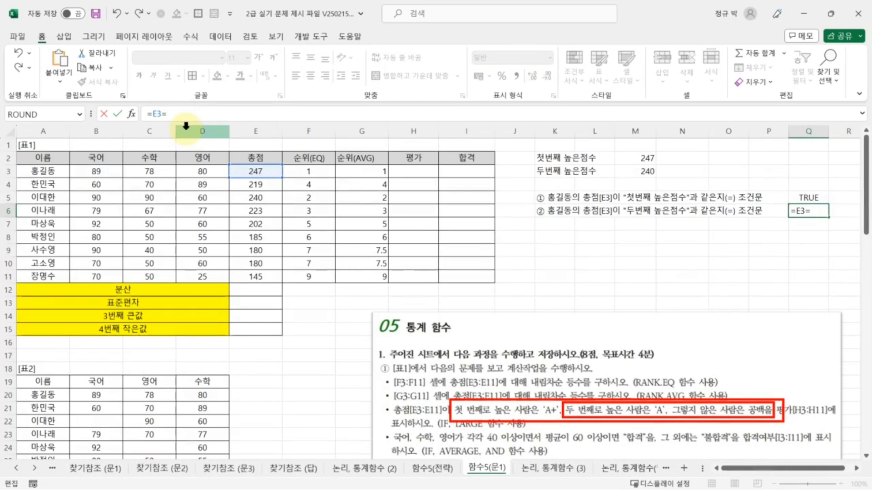
{"action": "key", "text": "ctrl+v"}
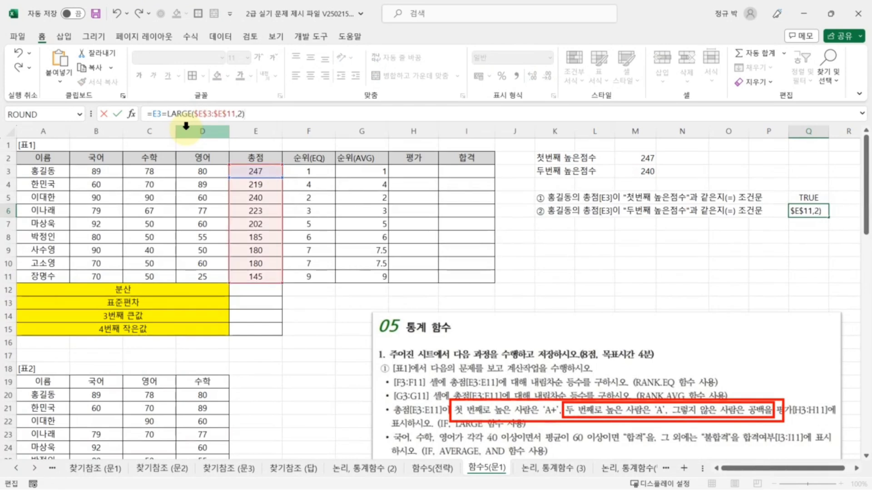
{"action": "key", "text": "Return"}
Review the score labels in K2:K3 against the two conditions in Q5:Q6
{"action": "left_click_drag", "start_coordinate": [543, 159], "coordinate": [549, 167]}
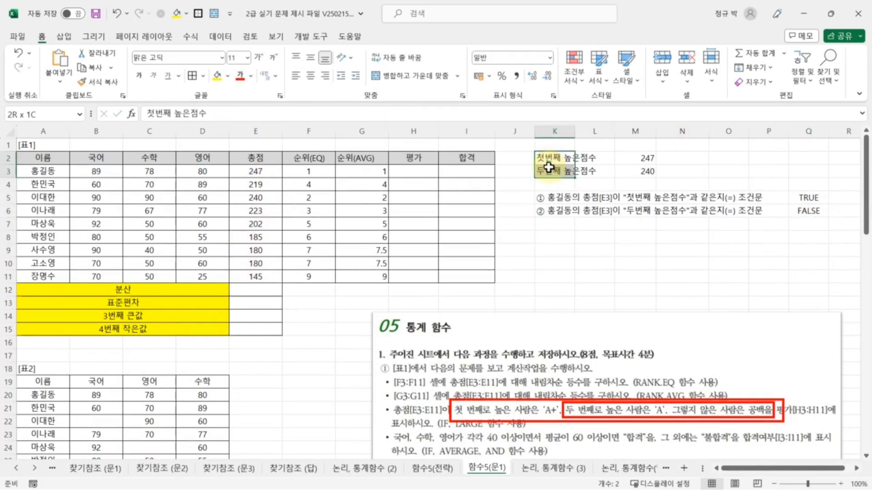
{"action": "left_click", "coordinate": [628, 236]}
{"action": "left_click_drag", "start_coordinate": [802, 197], "coordinate": [806, 210]}
{"action": "left_click", "coordinate": [804, 235]}
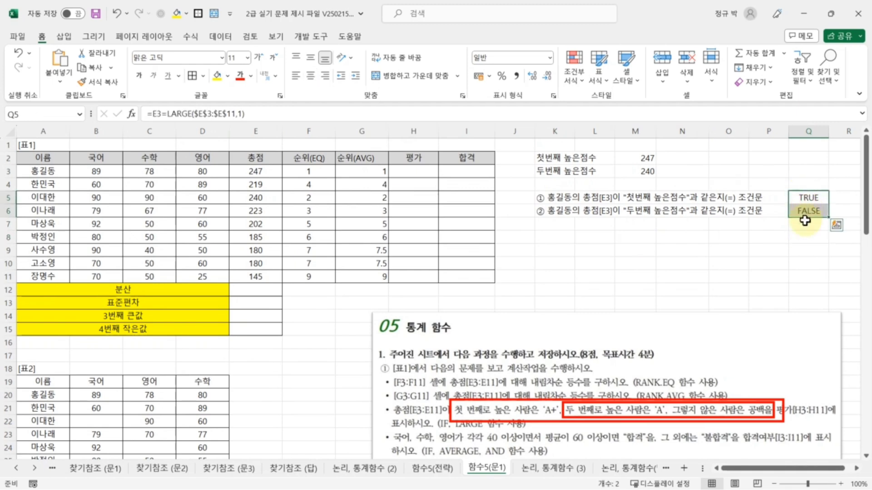
{"action": "left_click", "coordinate": [721, 239]}
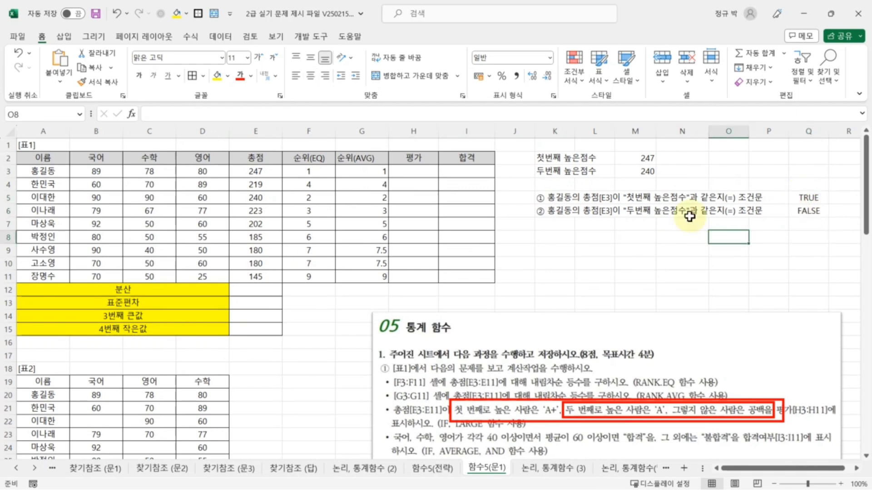
Paste the prepared IF outline at K8, with condition ②, true value "A" and false value "" under its instruction line
{"action": "key", "text": "ctrl+c"}
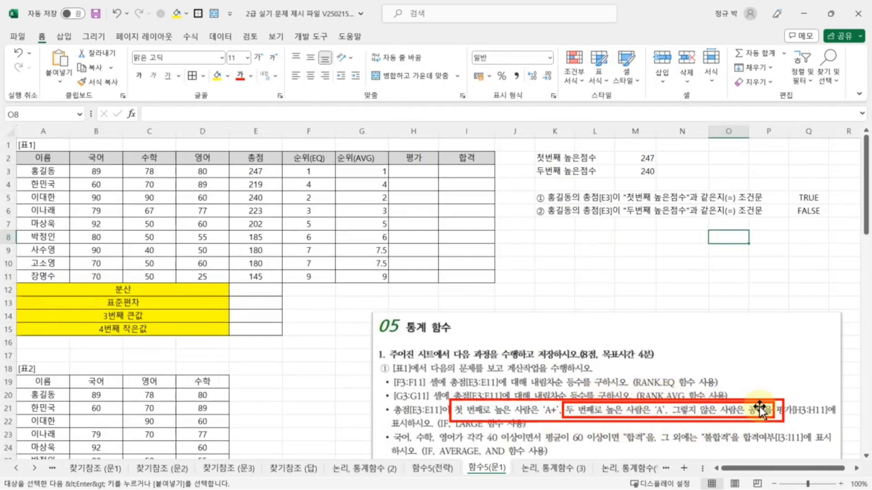
{"action": "left_click", "coordinate": [555, 240]}
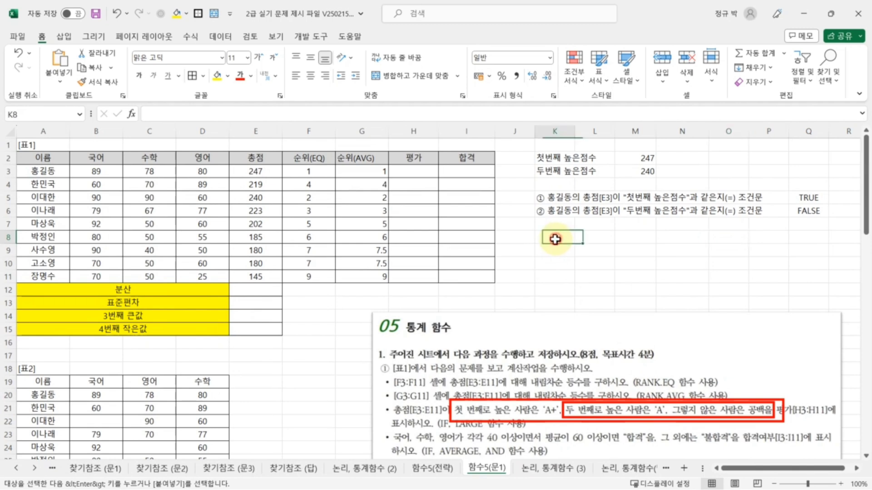
{"action": "key", "text": "ctrl+v"}
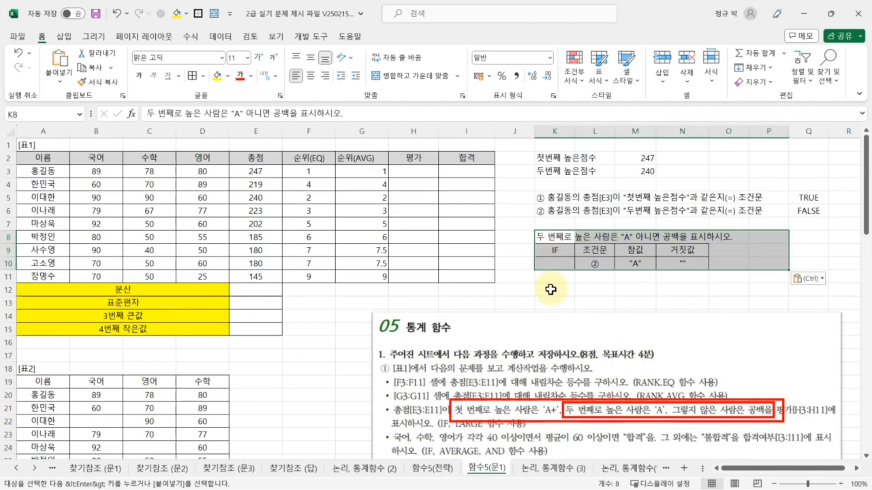
Examine the IF outline in K8:N10, matching its condition, true value and false value to the second condition in Q6
{"action": "left_click", "coordinate": [551, 288]}
{"action": "left_click", "coordinate": [689, 239]}
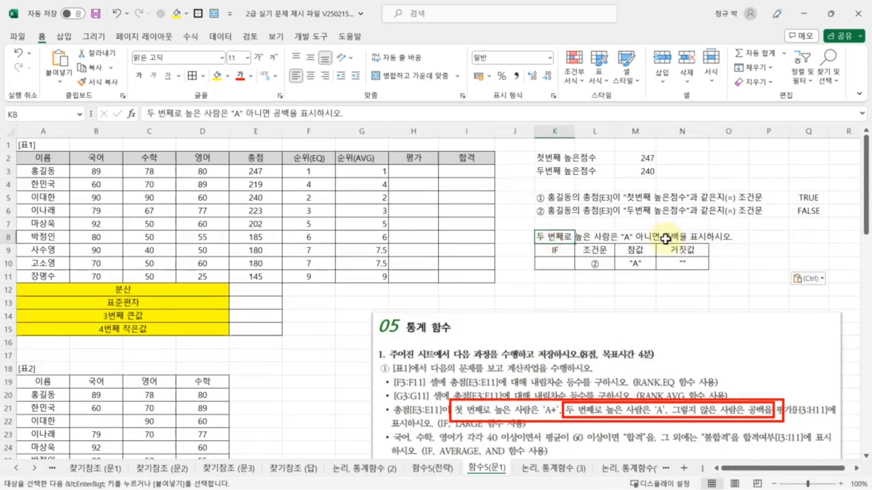
{"action": "left_click", "coordinate": [655, 291]}
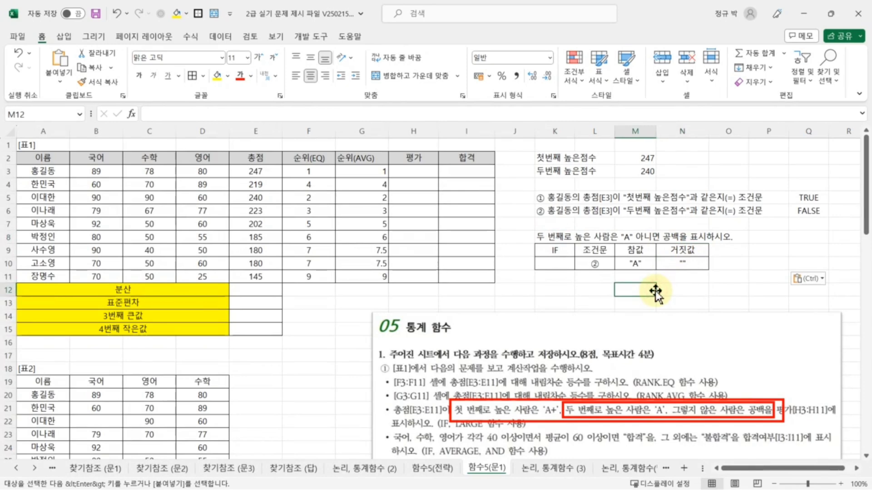
{"action": "left_click", "coordinate": [555, 251]}
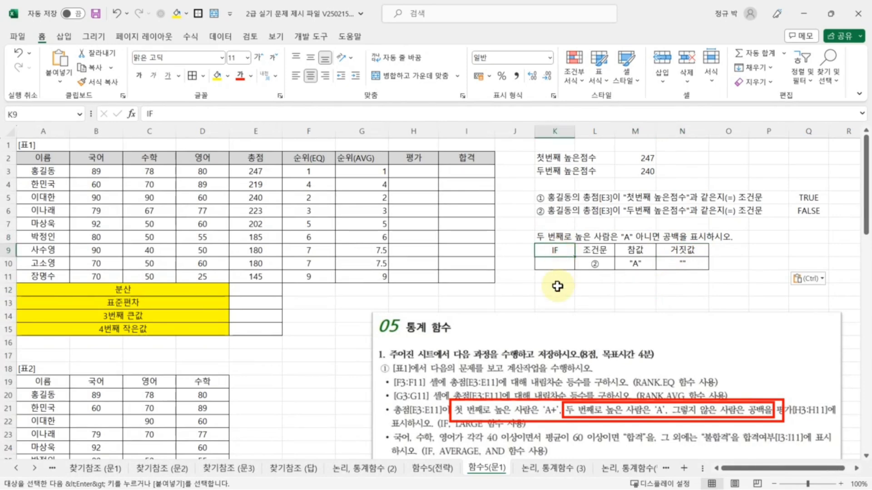
{"action": "left_click", "coordinate": [599, 253]}
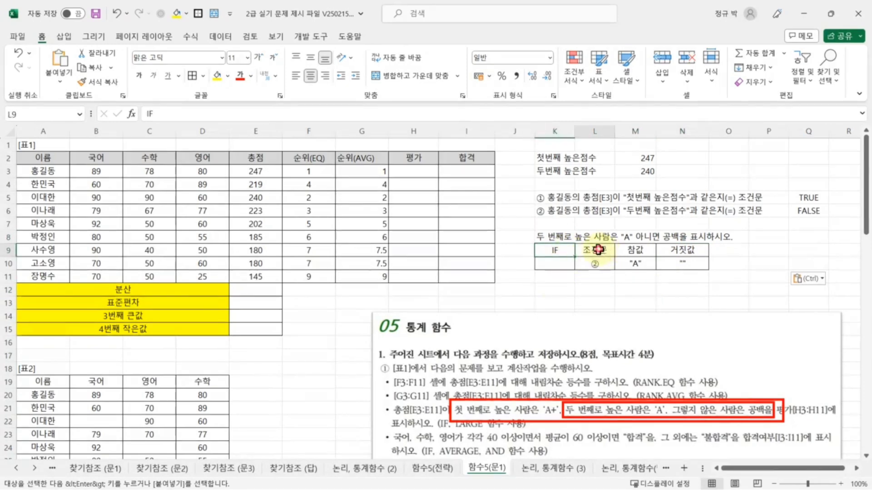
{"action": "left_click", "coordinate": [640, 252]}
{"action": "left_click", "coordinate": [685, 253]}
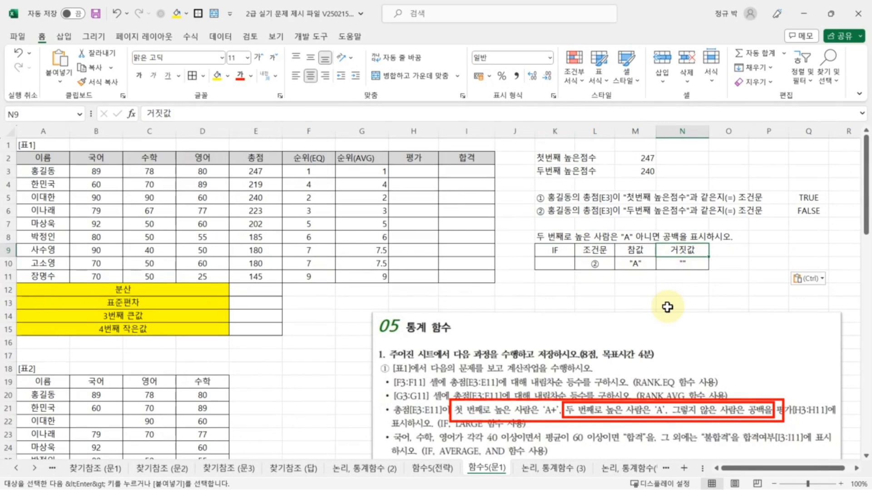
{"action": "left_click", "coordinate": [599, 252]}
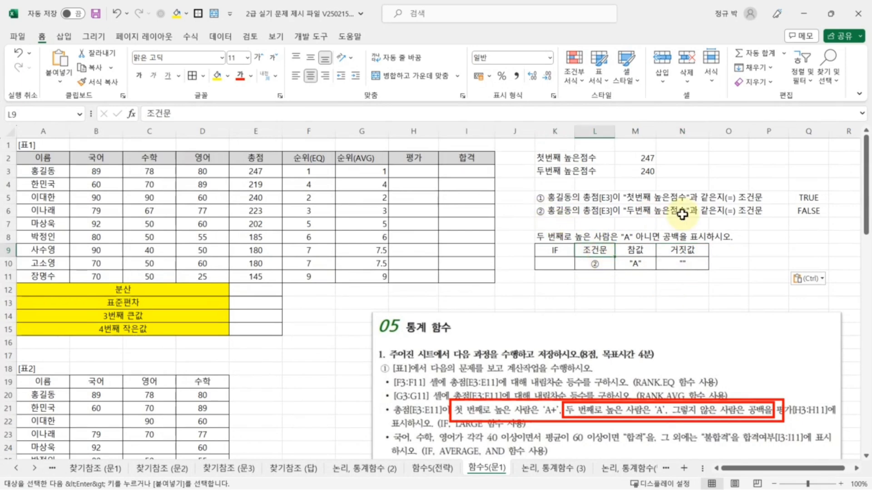
{"action": "left_click", "coordinate": [807, 212]}
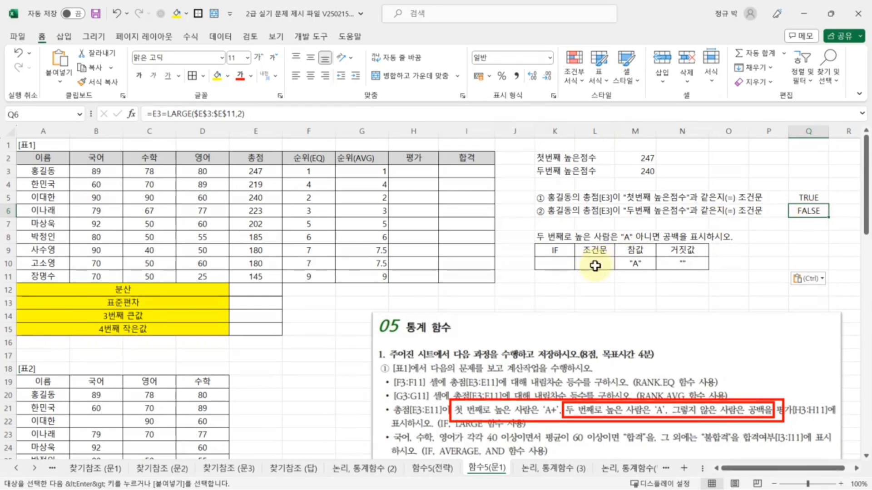
{"action": "left_click", "coordinate": [638, 265]}
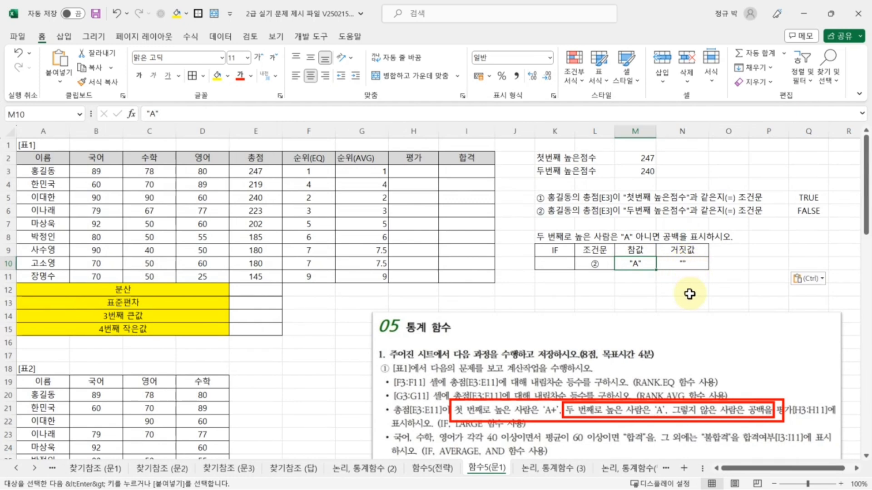
Insert an IF function in cell J3 and open its arguments for entry, keeping the outline in K8:N10 uncovered
{"action": "left_click", "coordinate": [511, 172]}
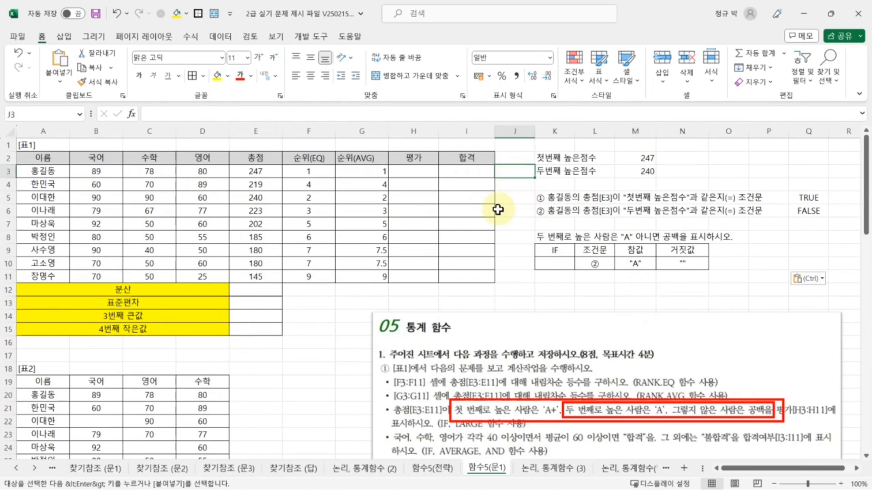
{"action": "key", "text": "Escape"}
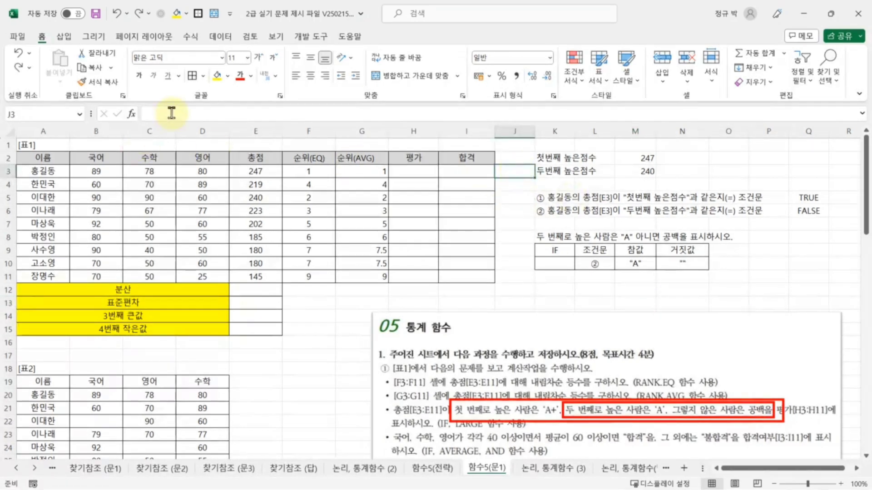
{"action": "type", "text": "="}
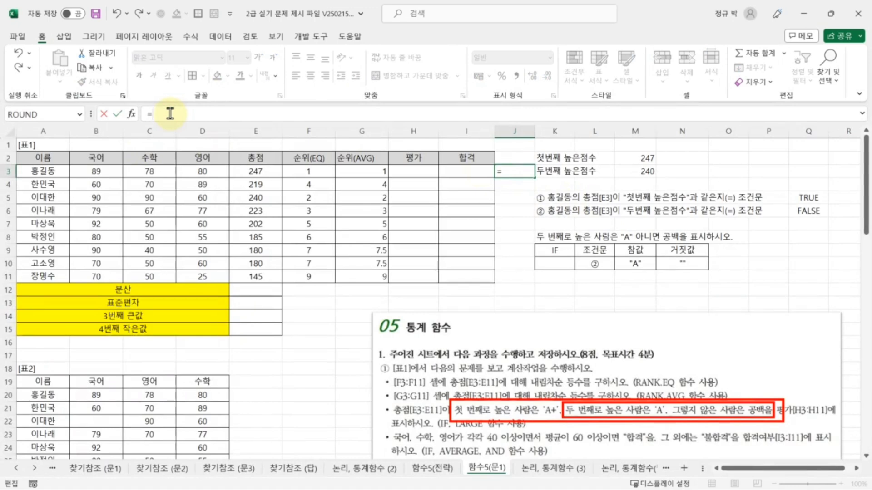
{"action": "type", "text": "IF"}
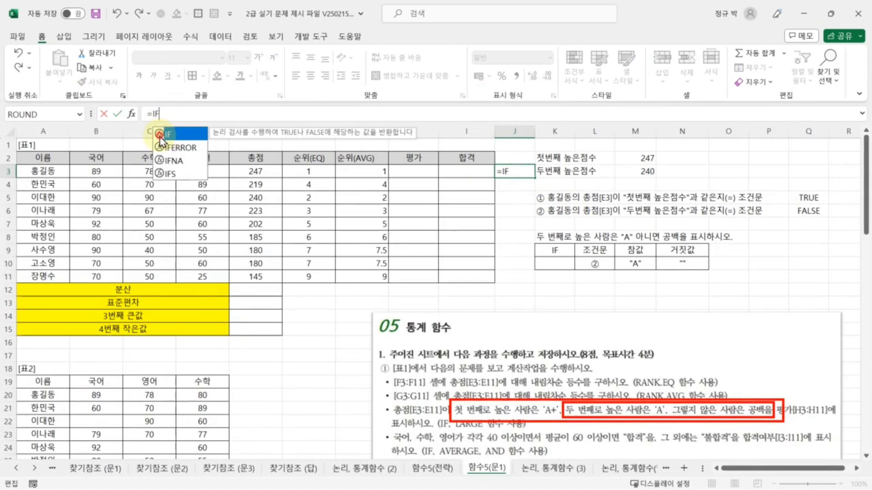
{"action": "double_click", "coordinate": [160, 134]}
{"action": "left_click", "coordinate": [131, 114]}
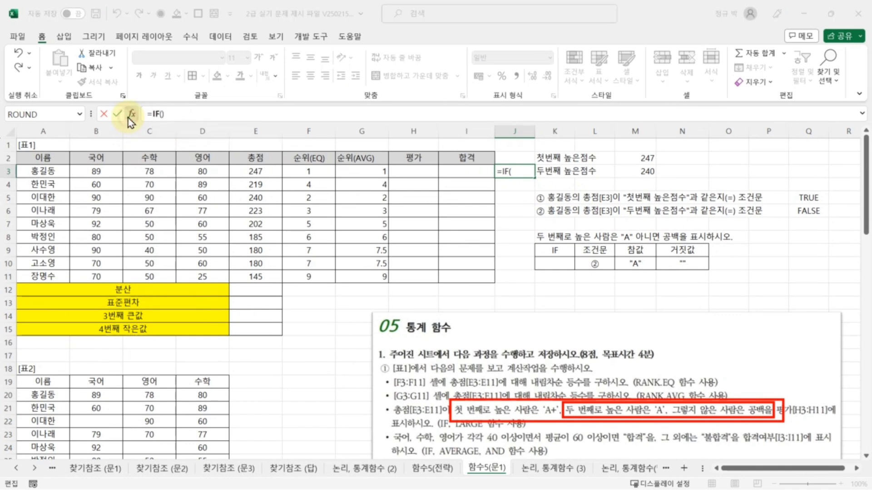
{"action": "left_click_drag", "start_coordinate": [671, 295], "coordinate": [664, 293]}
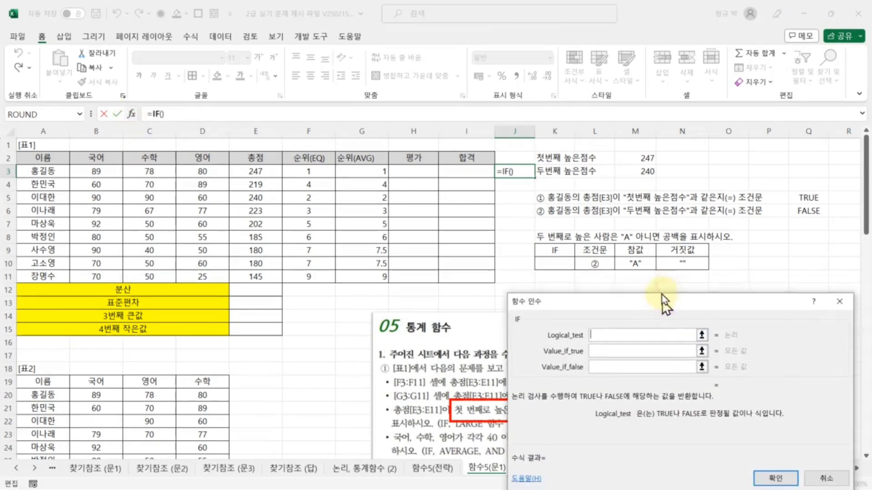
Complete the IF function in J3 with Q6 as the condition, "A" as the true value and "" as the false value
{"action": "left_click", "coordinate": [611, 325]}
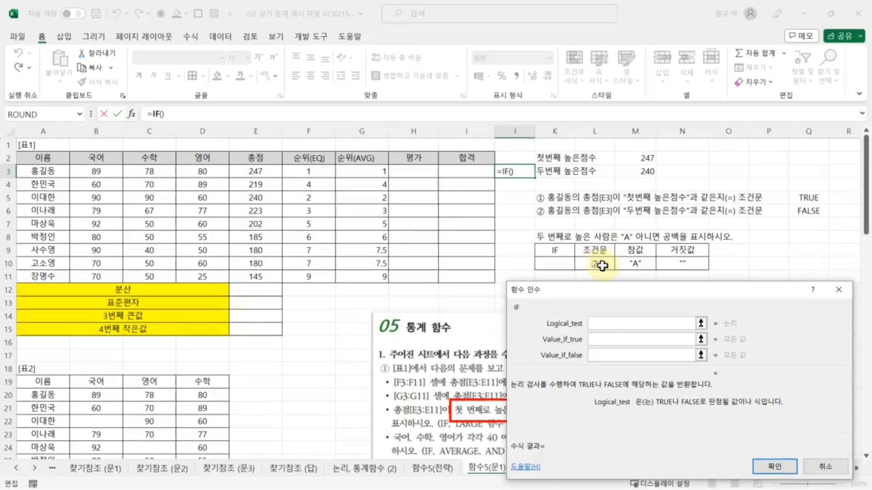
{"action": "left_click", "coordinate": [812, 211]}
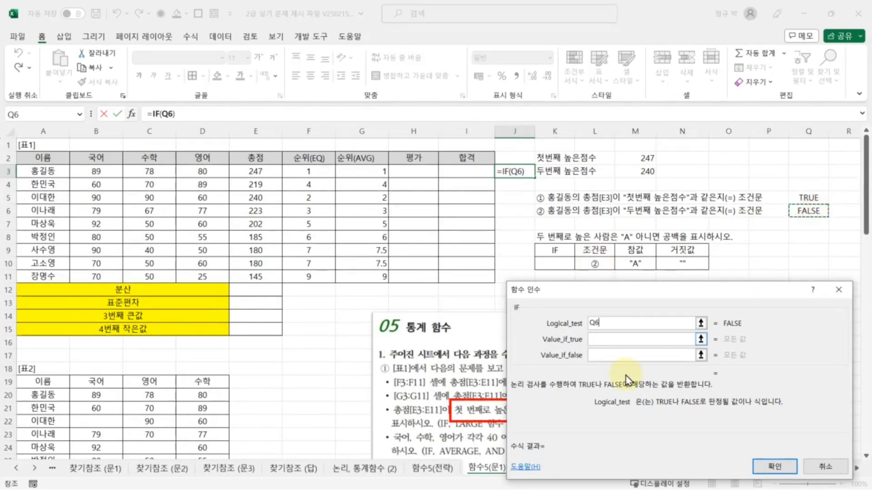
{"action": "left_click", "coordinate": [599, 343]}
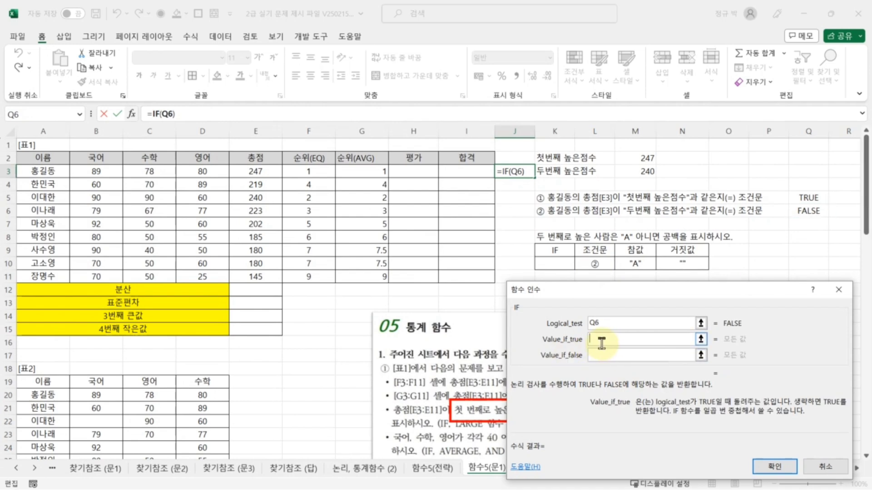
{"action": "type", "text": "\"A\""}
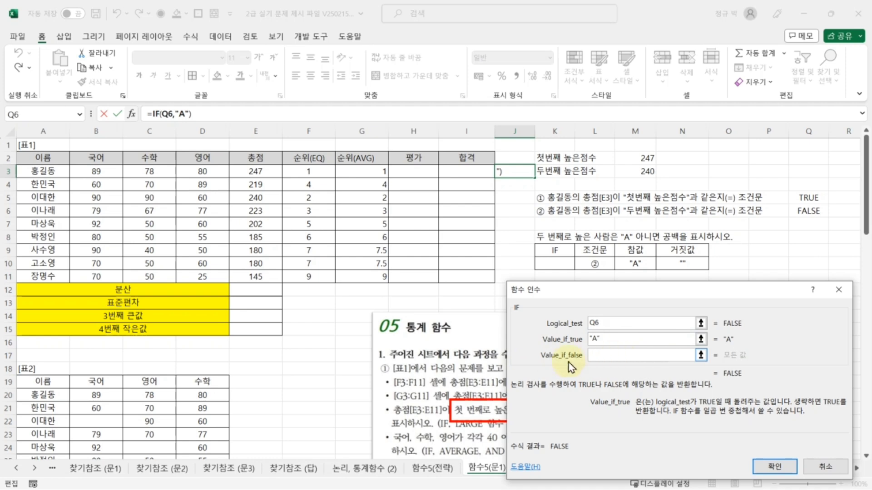
{"action": "left_click", "coordinate": [604, 357]}
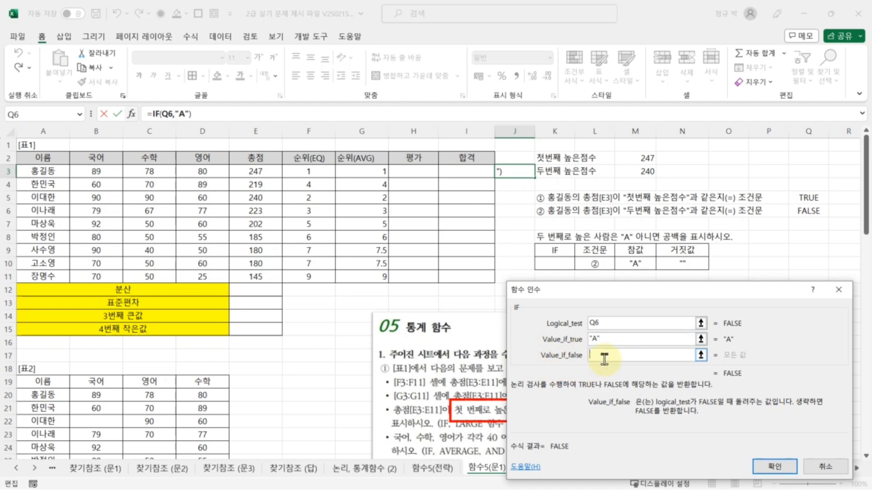
{"action": "type", "text": "\"\""}
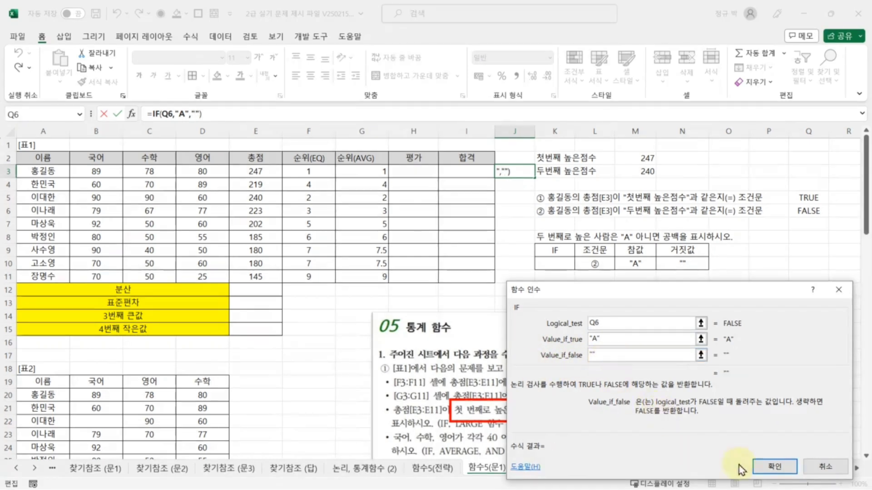
{"action": "left_click", "coordinate": [774, 467]}
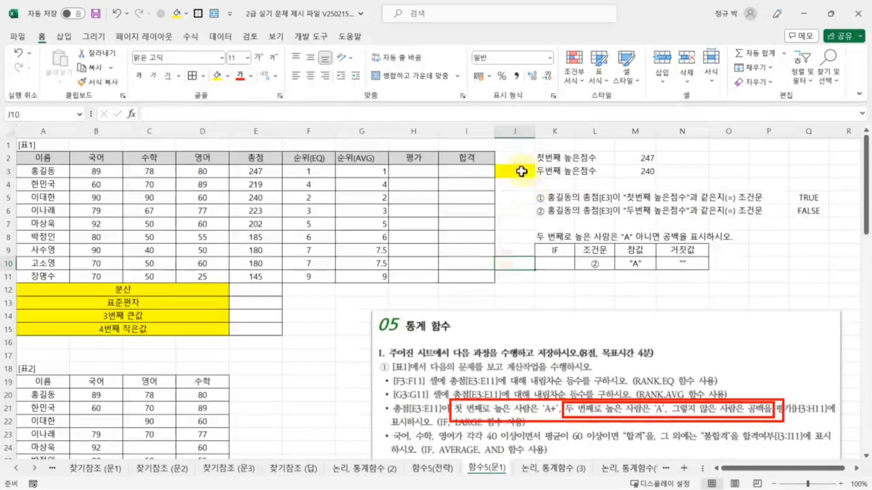
Copy the condition E3=LARGE($E$3:$E$11,2) without its leading equals sign from cell Q6, leaving that cell's formula as is
{"action": "left_click", "coordinate": [521, 172]}
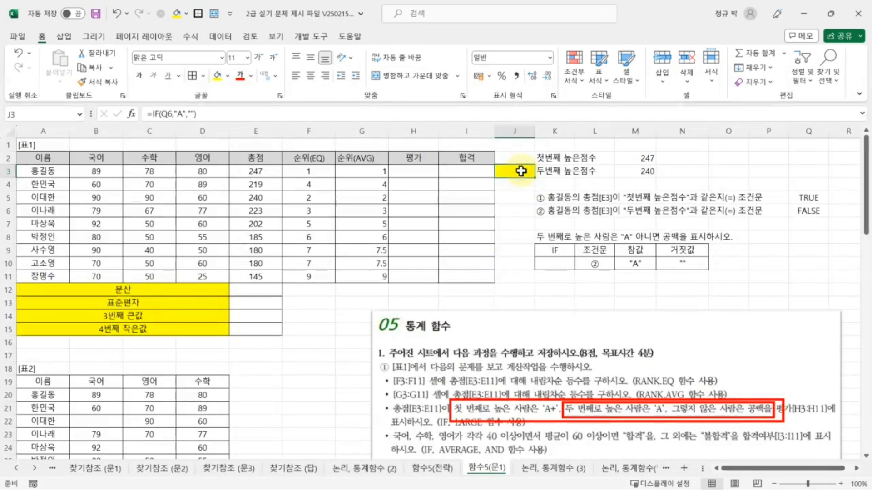
{"action": "left_click", "coordinate": [808, 210]}
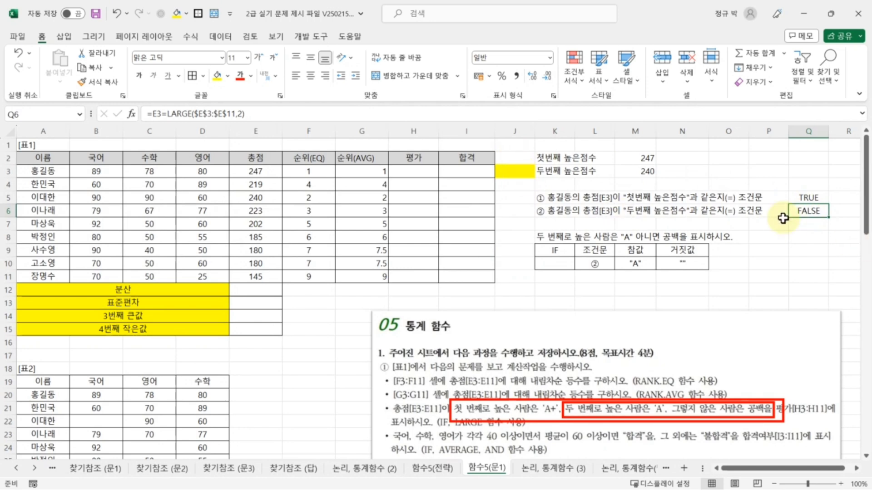
{"action": "left_click", "coordinate": [150, 113]}
{"action": "left_click_drag", "start_coordinate": [151, 114], "coordinate": [286, 113]}
{"action": "right_click", "coordinate": [227, 114]}
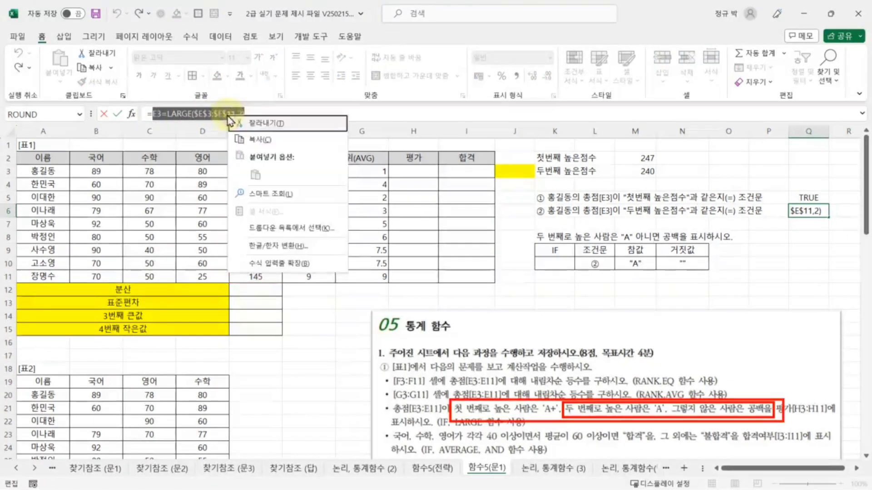
{"action": "left_click", "coordinate": [231, 136]}
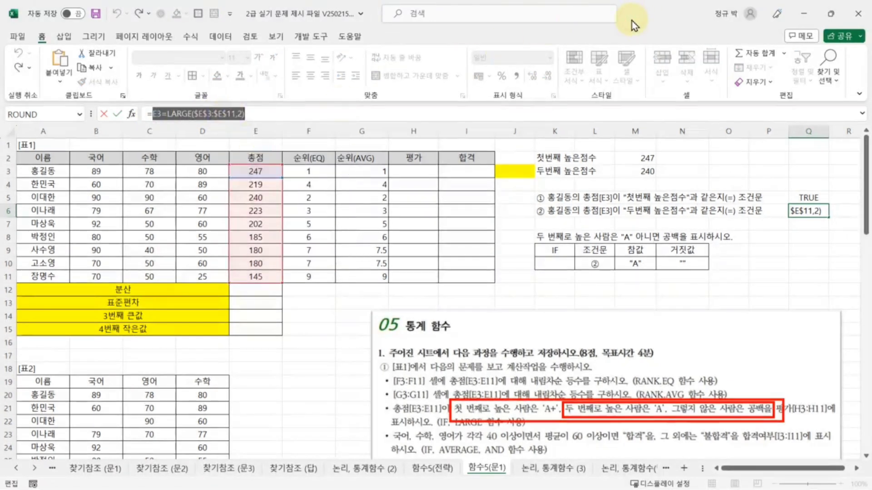
{"action": "key", "text": "Escape"}
Replace the Q6 reference in J3 with the copied condition so the formula reads =IF(E3=LARGE($E$3:$E$11,2),"A","")
{"action": "left_click", "coordinate": [516, 291]}
{"action": "left_click", "coordinate": [516, 173]}
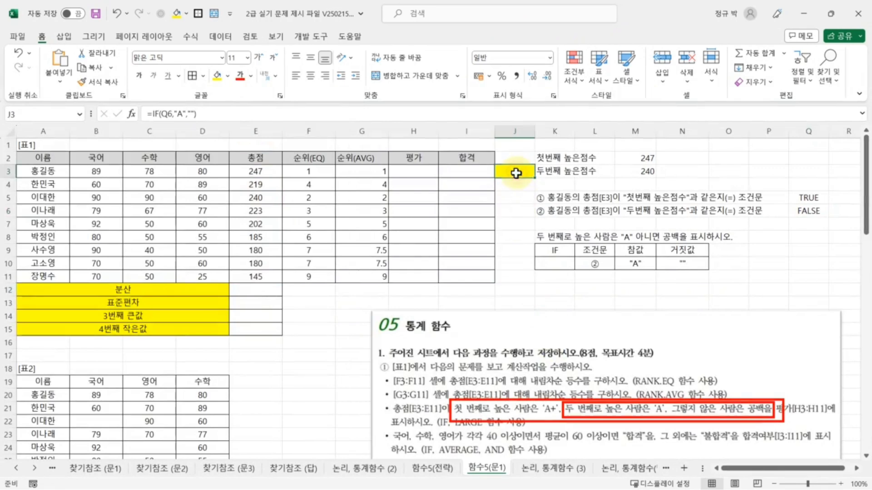
{"action": "left_click", "coordinate": [168, 113]}
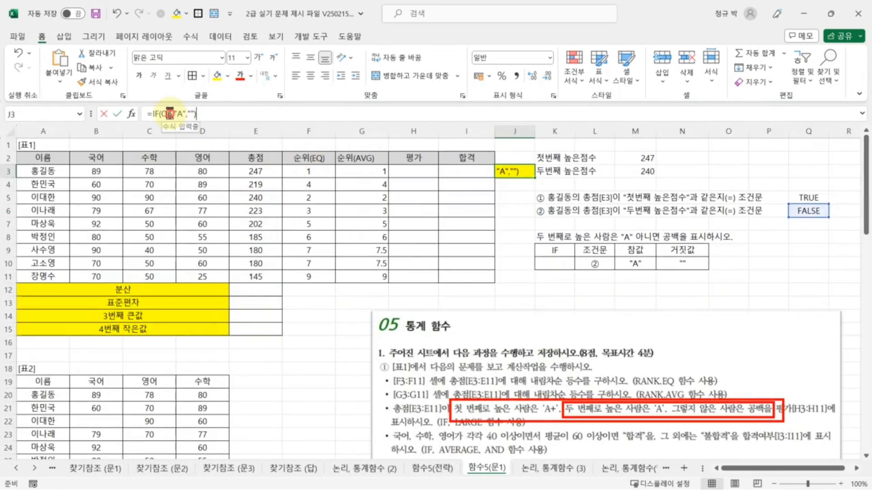
{"action": "key", "text": "BackSpace"}
{"action": "key", "text": "BackSpace"}
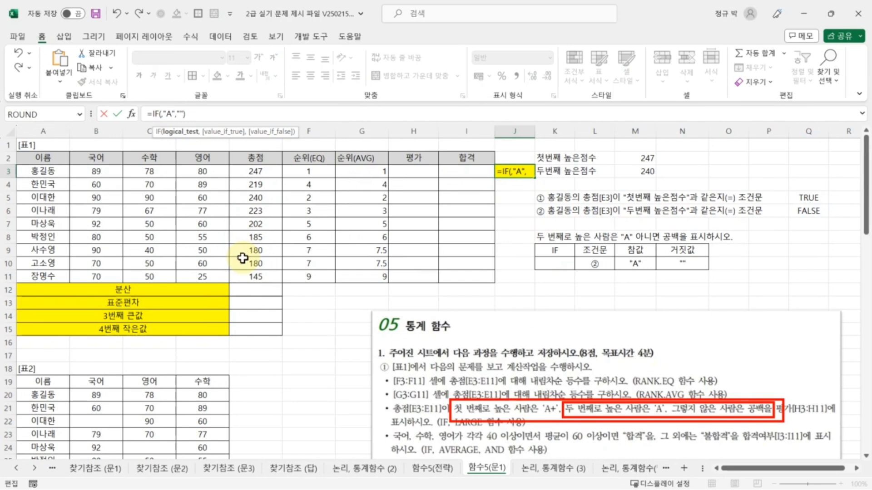
{"action": "key", "text": "ctrl+v"}
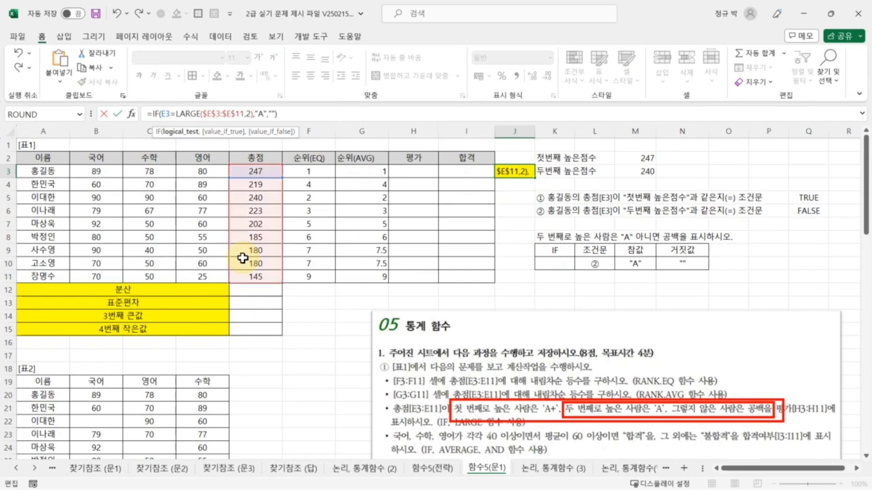
{"action": "key", "text": "Return"}
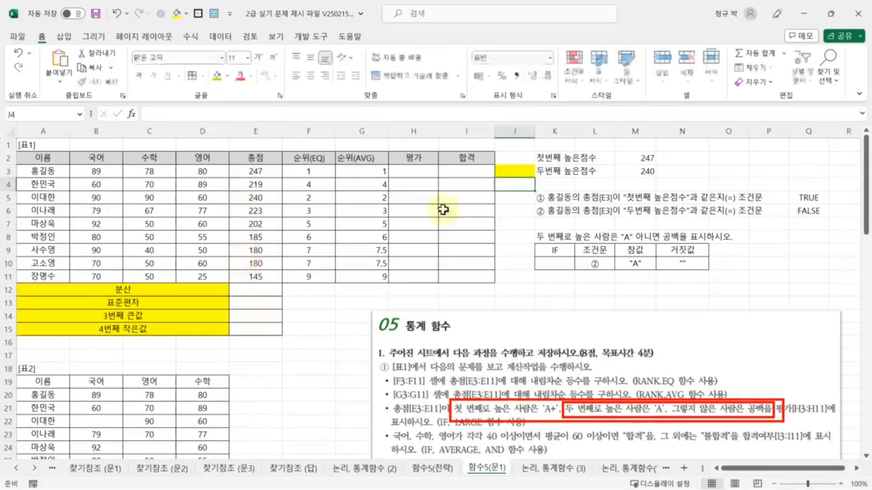
{"action": "left_click", "coordinate": [522, 172]}
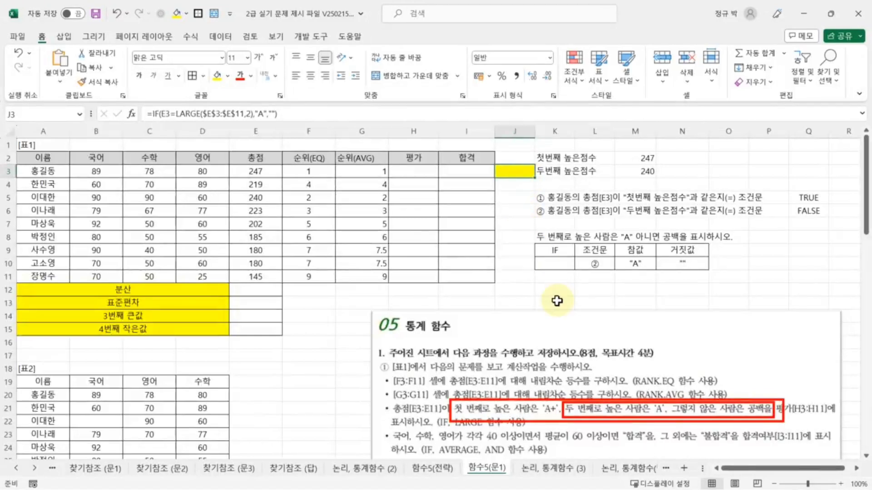
Paste the prepared first IF outline at K11, with condition ①, true value "A+" and false value 두번째 IF under its instruction line
{"action": "key", "text": "ctrl+c"}
{"action": "left_click", "coordinate": [567, 278]}
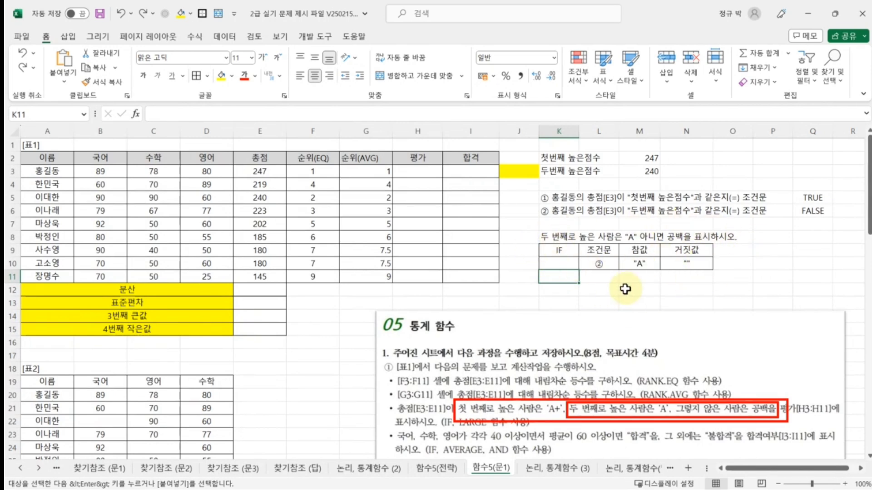
{"action": "key", "text": "ctrl+v"}
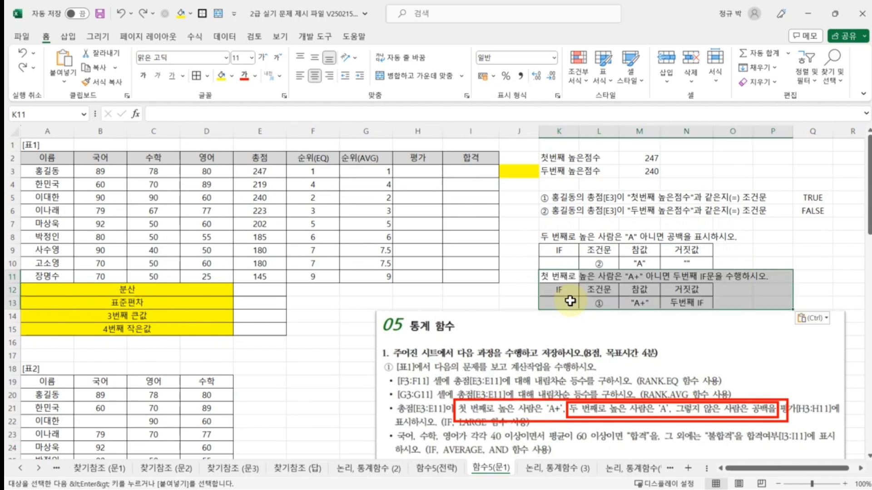
{"action": "left_click", "coordinate": [812, 237]}
Read the instruction line in K11 and relate its second IF statement to the outline in K8:N10
{"action": "left_click", "coordinate": [562, 280]}
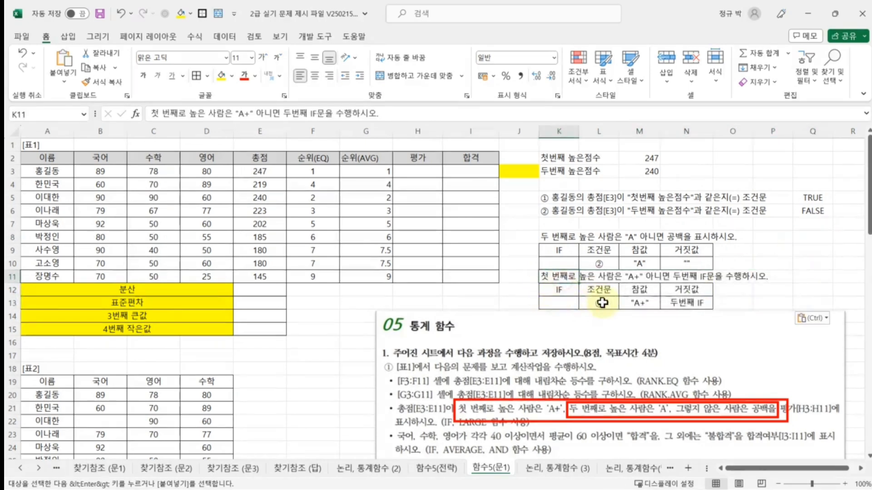
{"action": "left_click", "coordinate": [635, 278]}
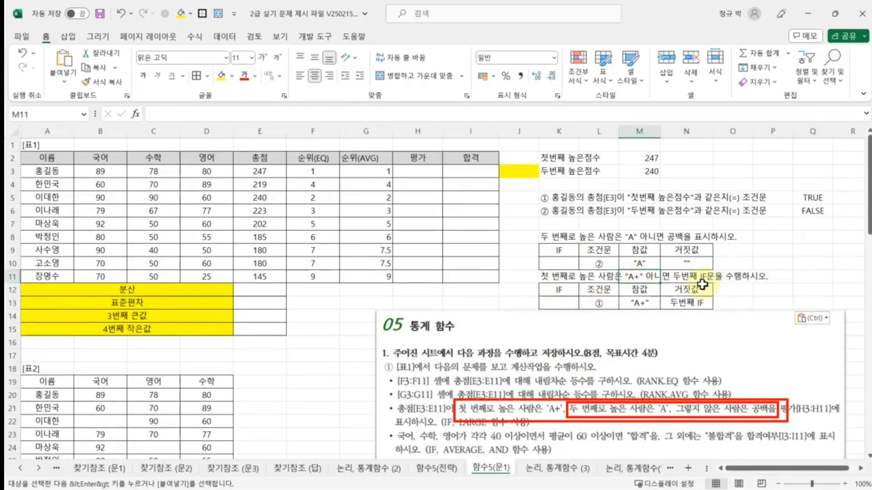
{"action": "left_click_drag", "start_coordinate": [555, 236], "coordinate": [745, 272]}
{"action": "left_click", "coordinate": [796, 260]}
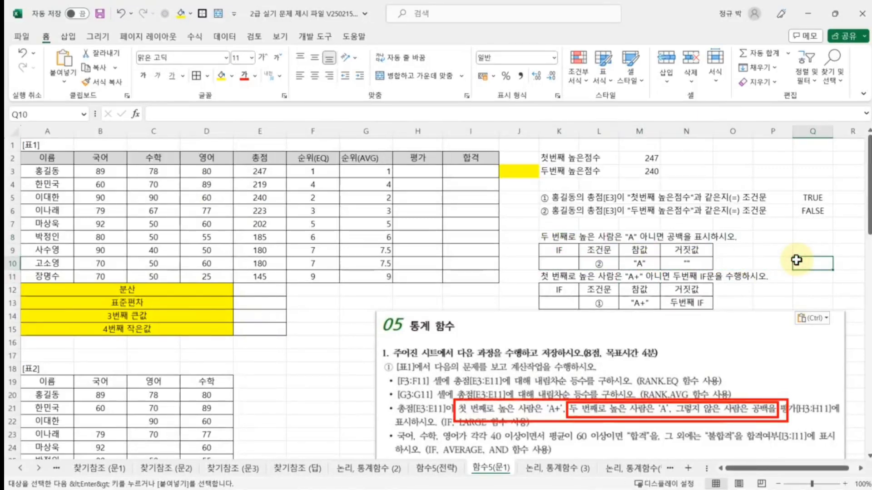
Examine the outline in K12:N13, matching condition ① to Q5 and its true and false values to "A+" and the second IF
{"action": "left_click", "coordinate": [598, 303]}
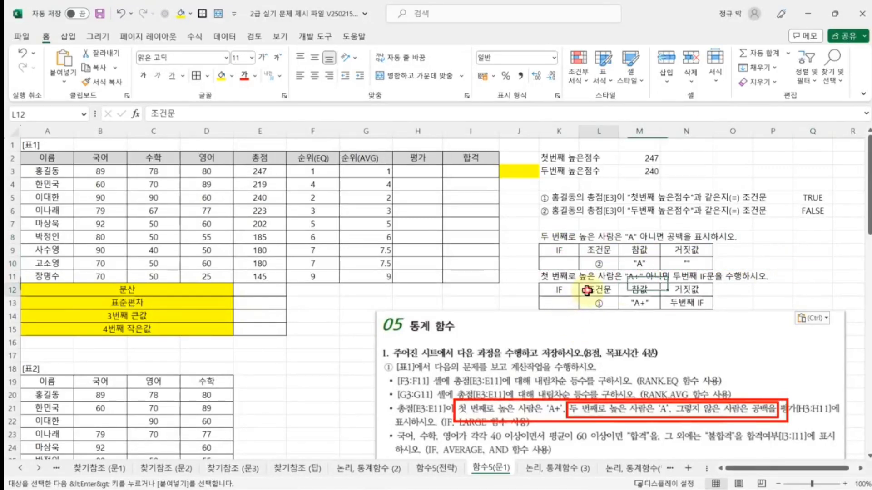
{"action": "left_click", "coordinate": [545, 198]}
{"action": "left_click", "coordinate": [813, 195]}
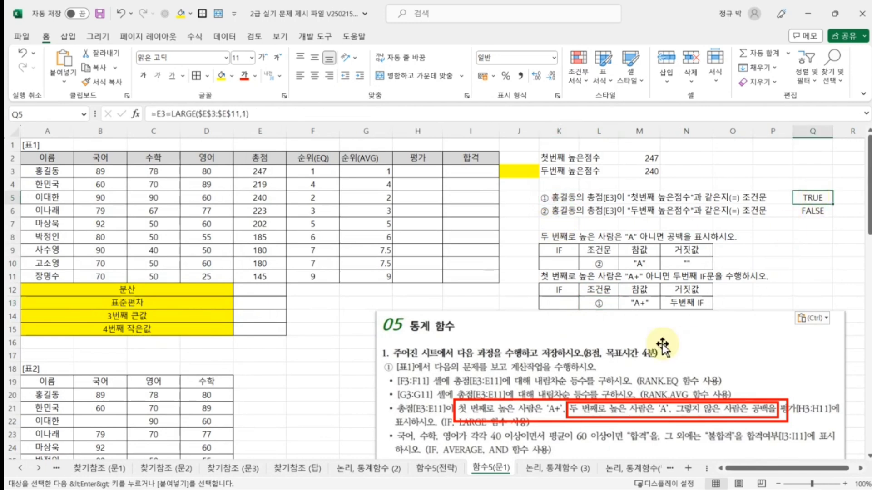
{"action": "left_click", "coordinate": [603, 304]}
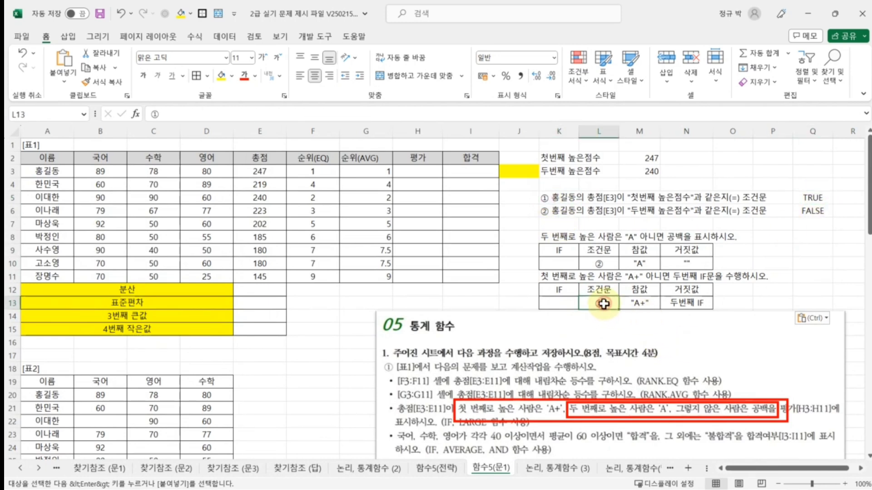
{"action": "left_click", "coordinate": [640, 304]}
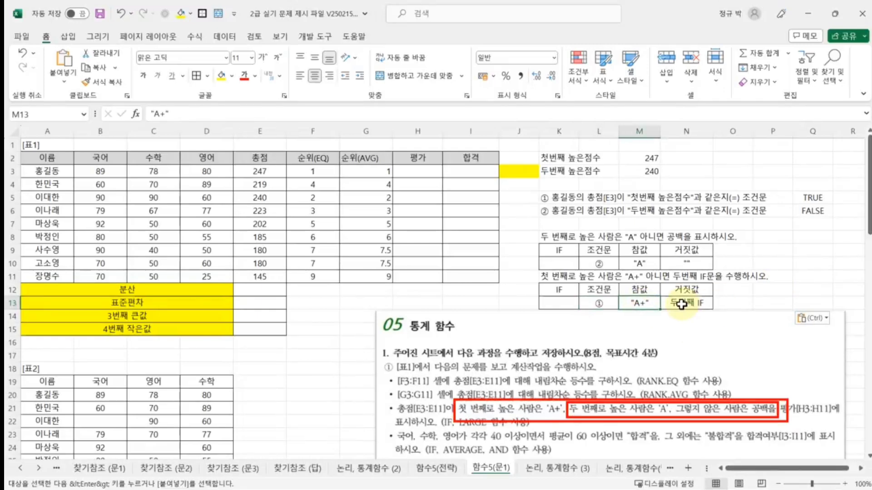
{"action": "left_click", "coordinate": [681, 305]}
{"action": "left_click_drag", "start_coordinate": [547, 237], "coordinate": [730, 262]}
{"action": "left_click", "coordinate": [687, 303]}
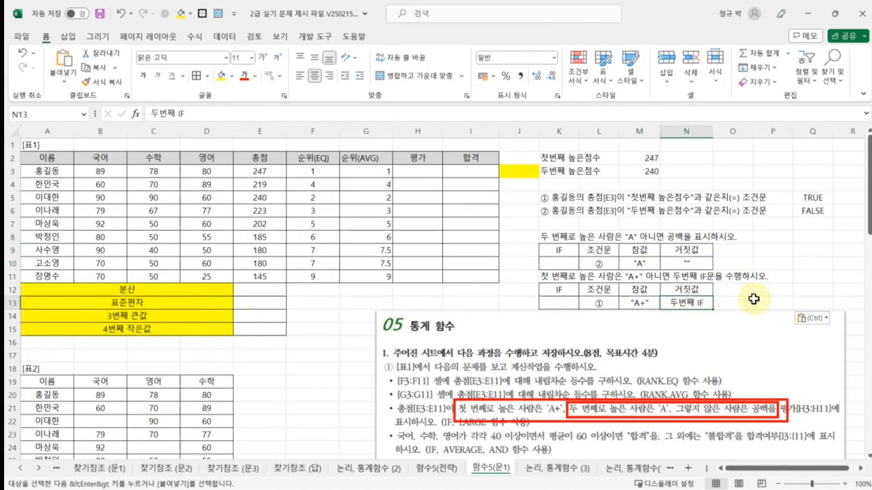
Start an IF function in 평가 cell H3 and open its function arguments, keeping the condition cells in view
{"action": "left_click", "coordinate": [419, 174]}
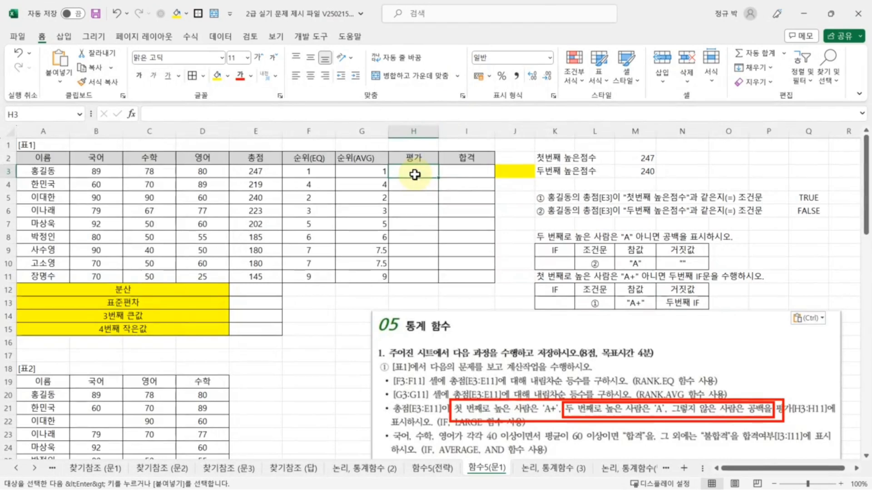
{"action": "left_click", "coordinate": [182, 115]}
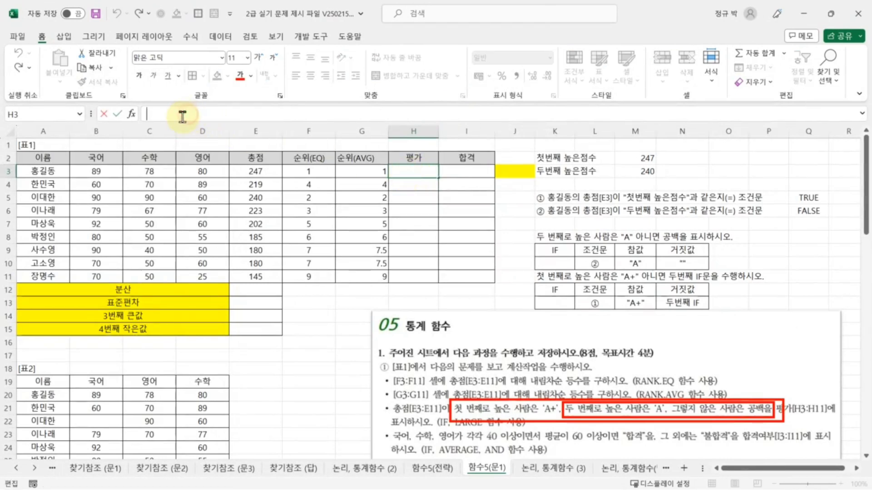
{"action": "type", "text": "="}
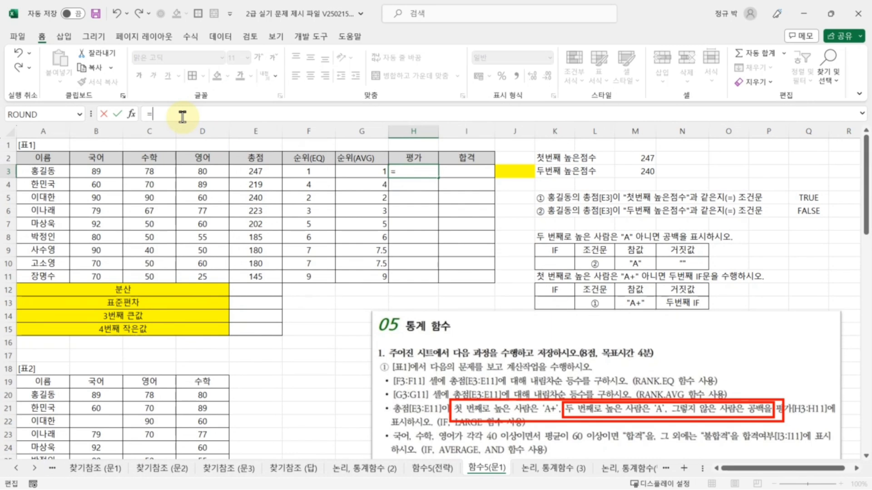
{"action": "type", "text": "IF"}
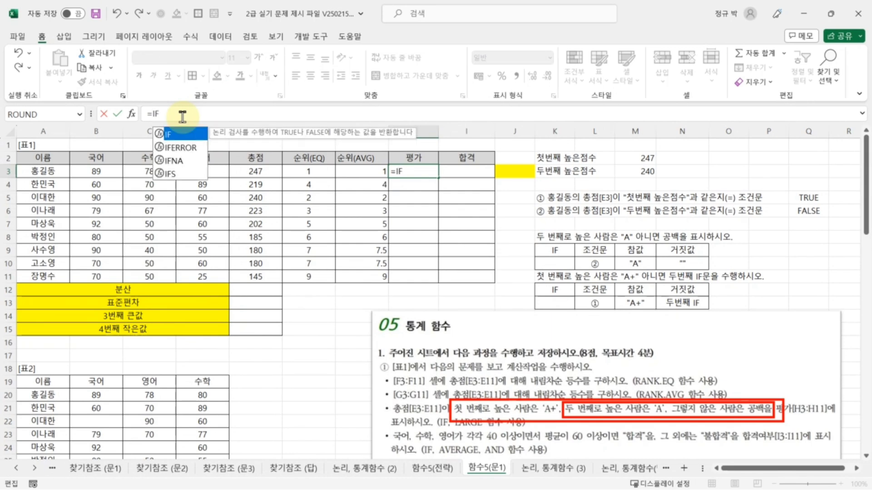
{"action": "double_click", "coordinate": [163, 135]}
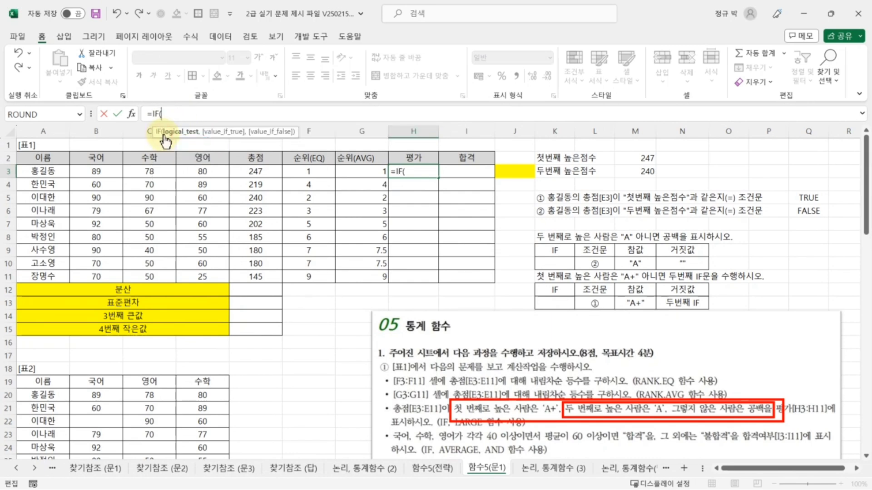
{"action": "left_click", "coordinate": [131, 114]}
{"action": "left_click_drag", "start_coordinate": [612, 294], "coordinate": [616, 321]}
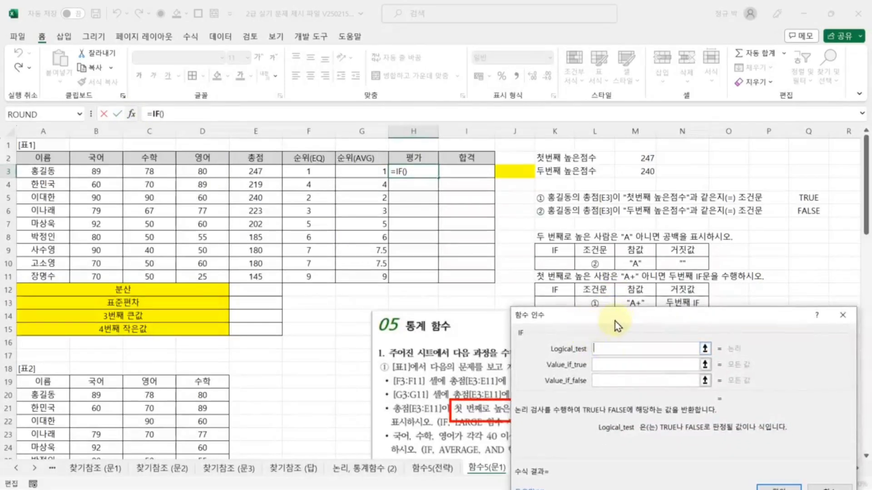
Complete the IF in H3 with condition Q5, true value "A+" and false value J3
{"action": "left_click", "coordinate": [813, 198]}
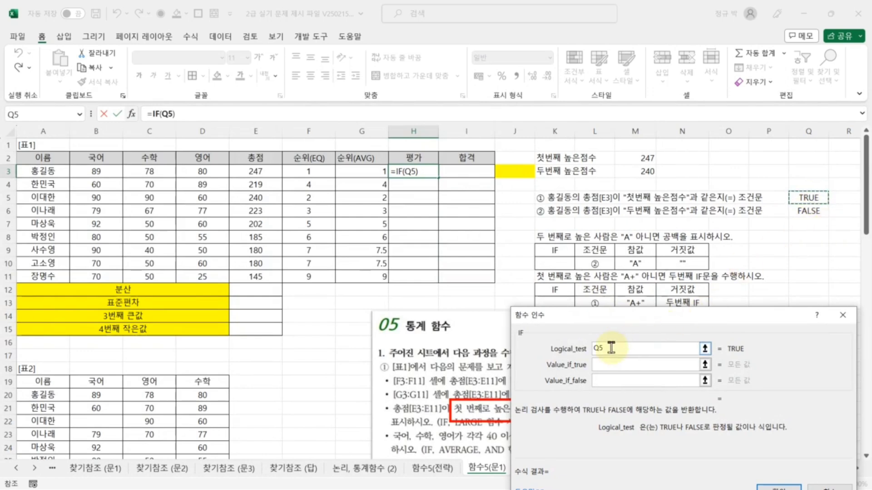
{"action": "left_click", "coordinate": [613, 364]}
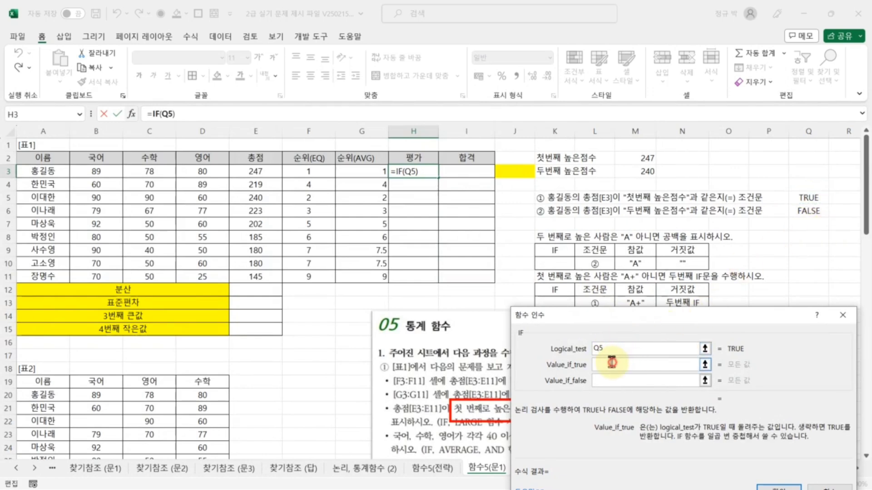
{"action": "type", "text": "\""}
{"action": "type", "text": "ㅁ"}
{"action": "type", "text": "A+"}
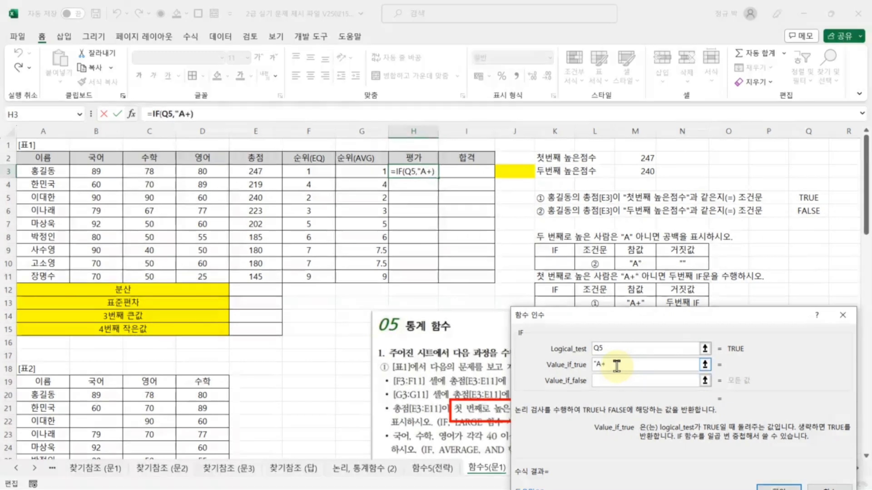
{"action": "type", "text": "\""}
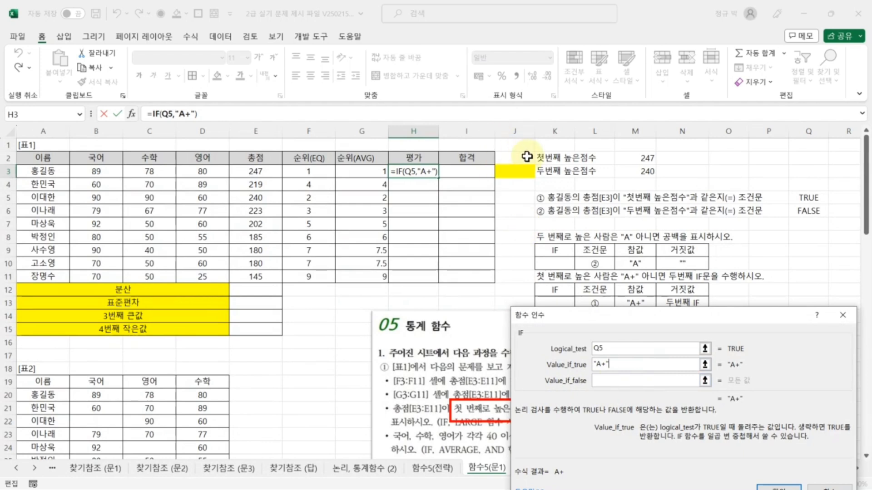
{"action": "left_click", "coordinate": [615, 383]}
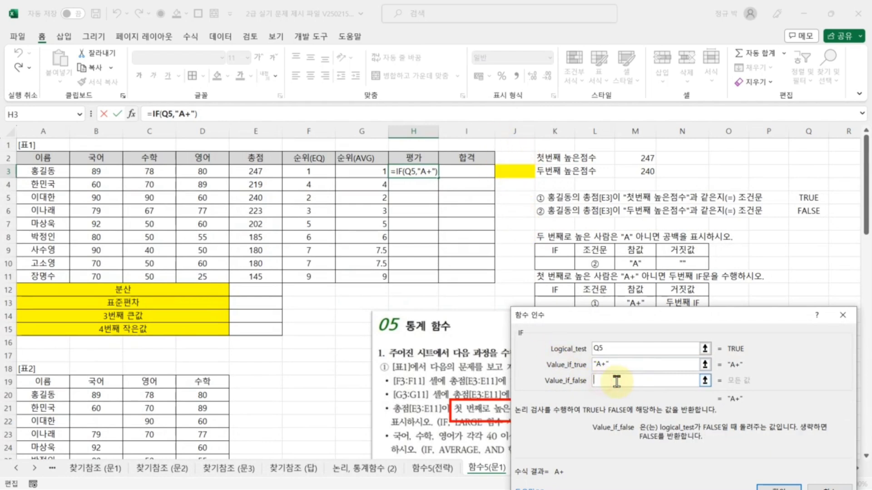
{"action": "left_click", "coordinate": [508, 170]}
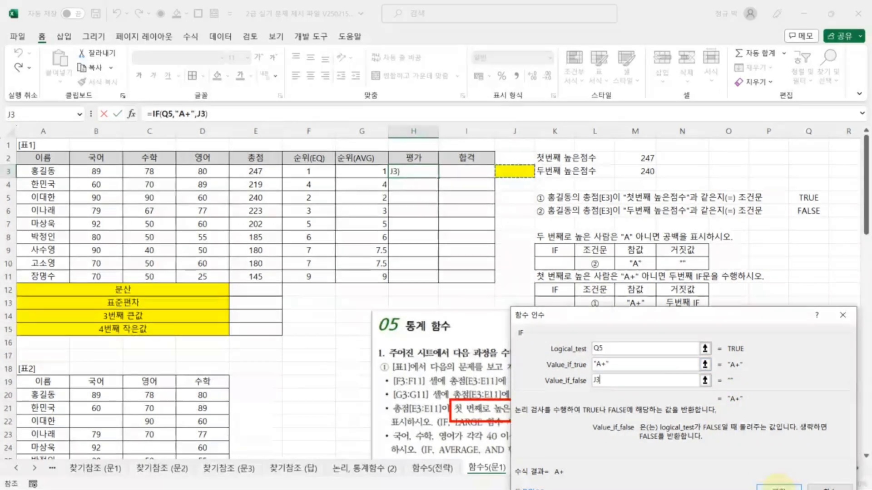
{"action": "left_click", "coordinate": [779, 485]}
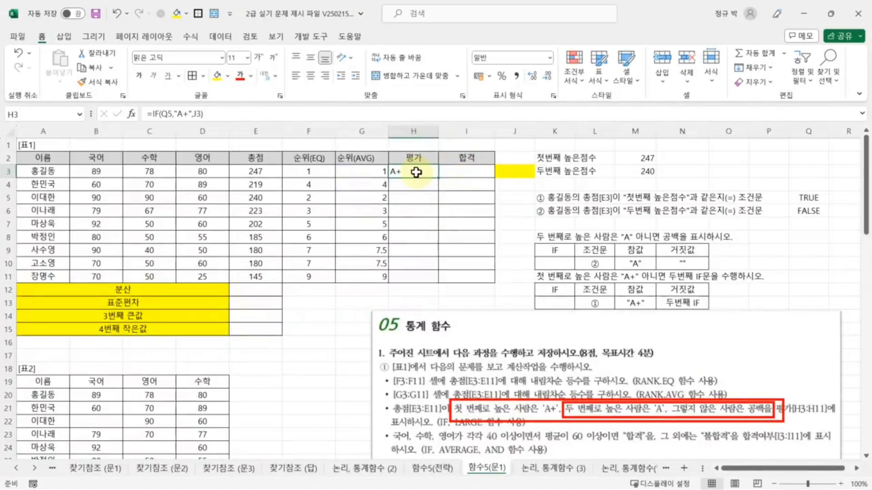
Copy the condition E3=LARGE($E$3:$E$11,1) from Q5 without its leading equals sign, leaving the cell's formula as it is
{"action": "left_click", "coordinate": [519, 171]}
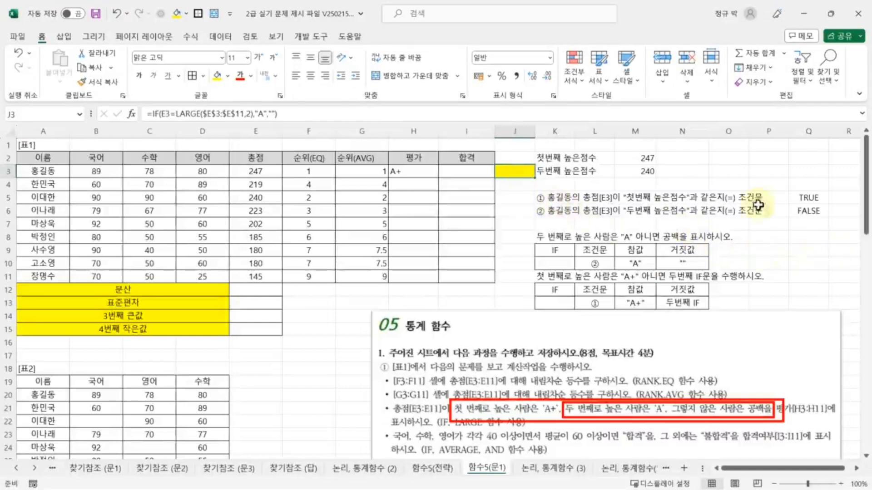
{"action": "left_click", "coordinate": [808, 199]}
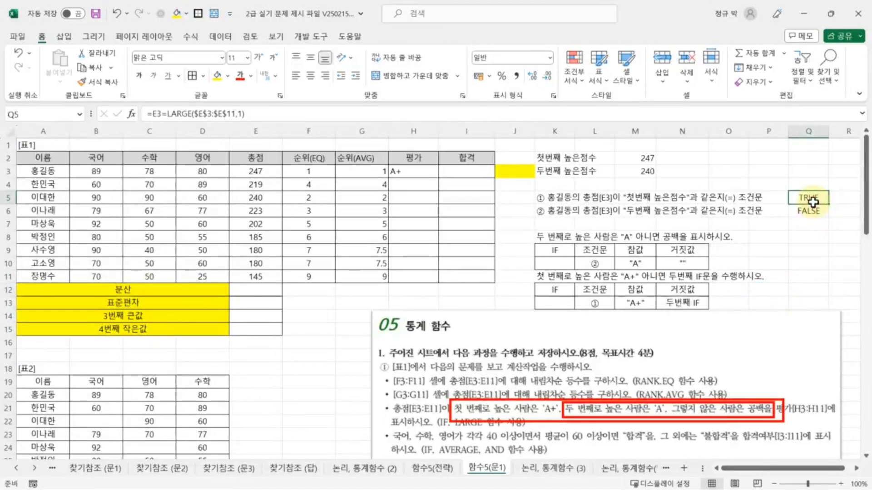
{"action": "left_click", "coordinate": [152, 114]}
{"action": "left_click_drag", "start_coordinate": [152, 113], "coordinate": [291, 113]}
{"action": "key", "text": "ctrl+c"}
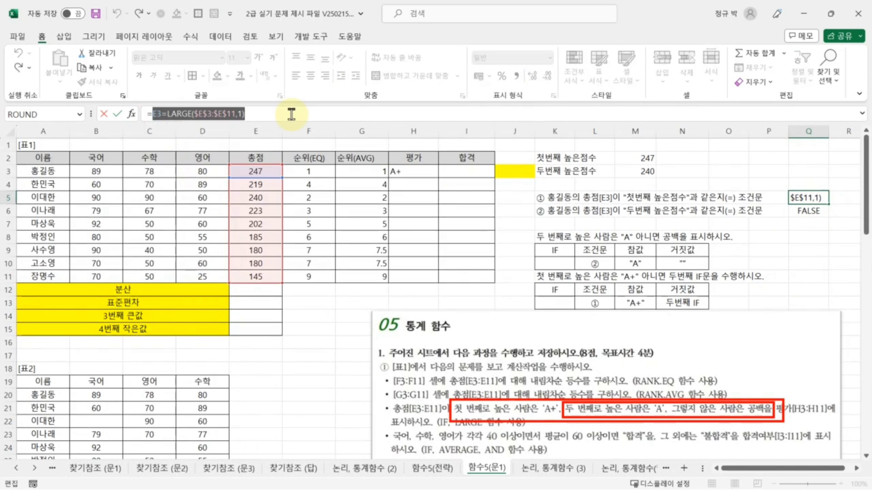
{"action": "right_click", "coordinate": [203, 113]}
{"action": "left_click", "coordinate": [273, 85]}
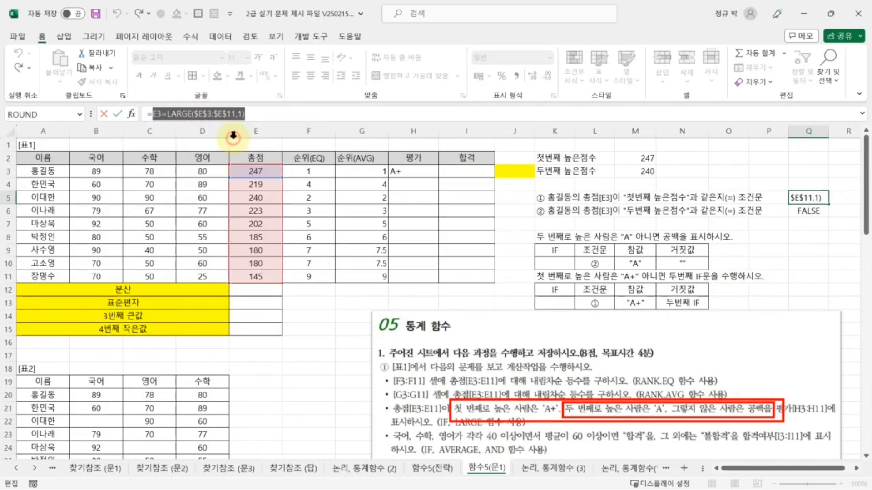
{"action": "left_click", "coordinate": [514, 291]}
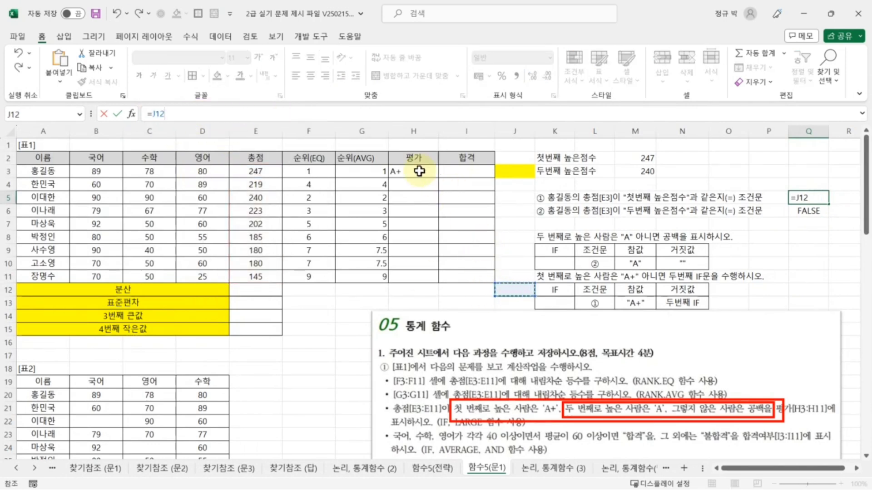
{"action": "key", "text": "Escape"}
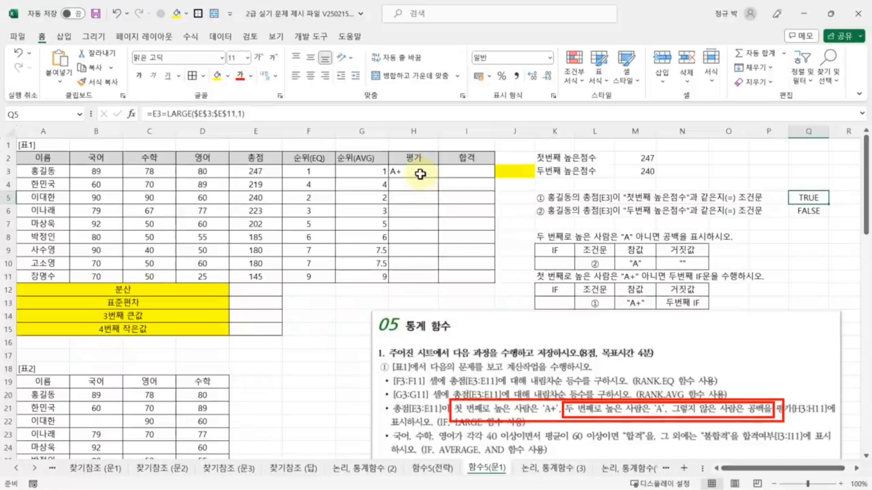
Replace the Q5 reference in H3 with the copied condition so the formula reads =IF(E3=LARGE($E$3:$E$11,1),"A+",J3)
{"action": "left_click", "coordinate": [419, 173]}
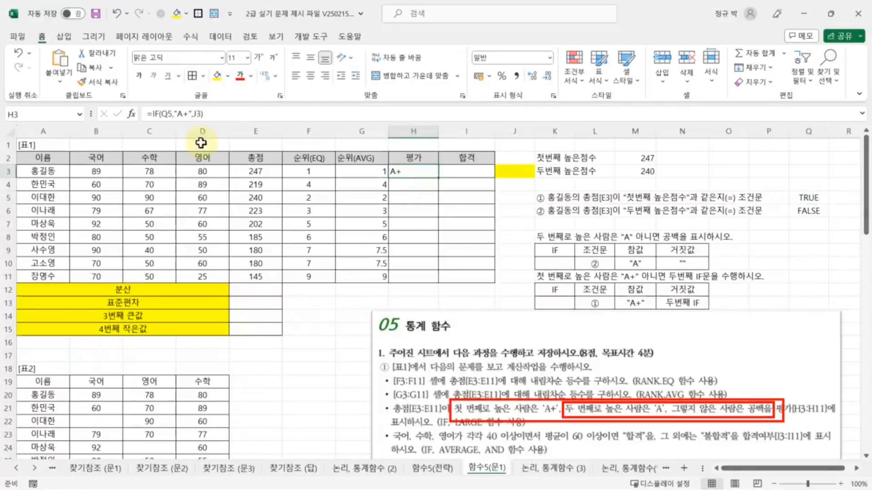
{"action": "left_click", "coordinate": [170, 114]}
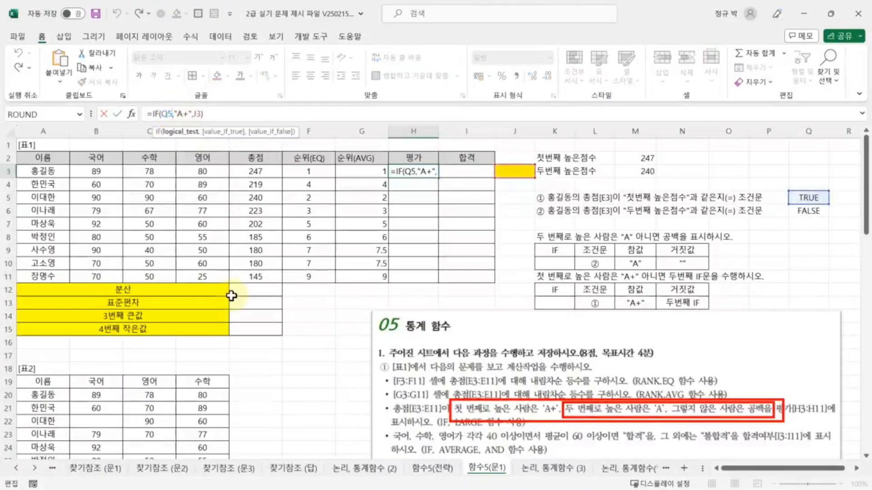
{"action": "key", "text": "BackSpace"}
{"action": "key", "text": "BackSpace"}
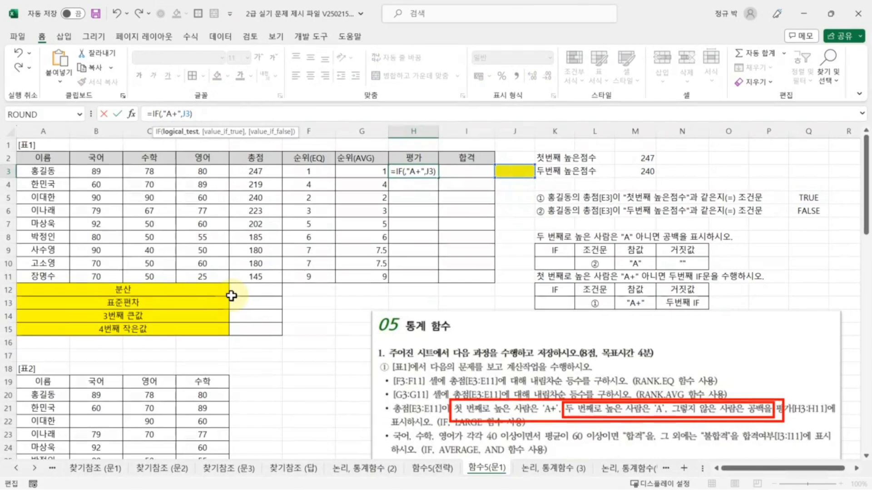
{"action": "key", "text": "ctrl+v"}
{"action": "key", "text": "Return"}
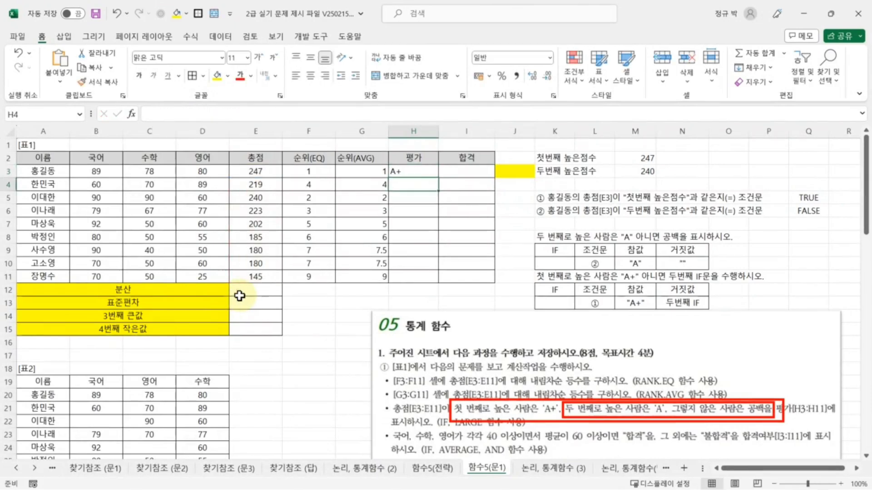
Copy the second IF statement IF(E3=LARGE($E$3:$E$11,2),"A","") from J3 without its leading equals sign
{"action": "left_click", "coordinate": [809, 200]}
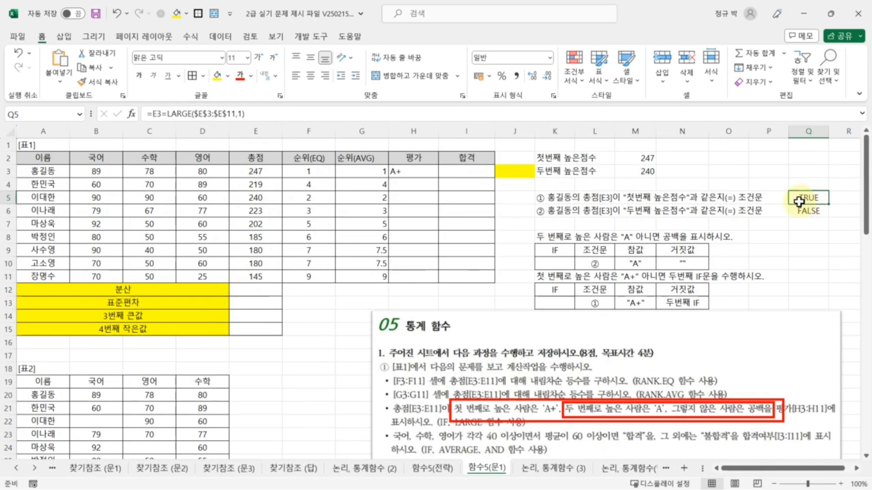
{"action": "left_click", "coordinate": [414, 170]}
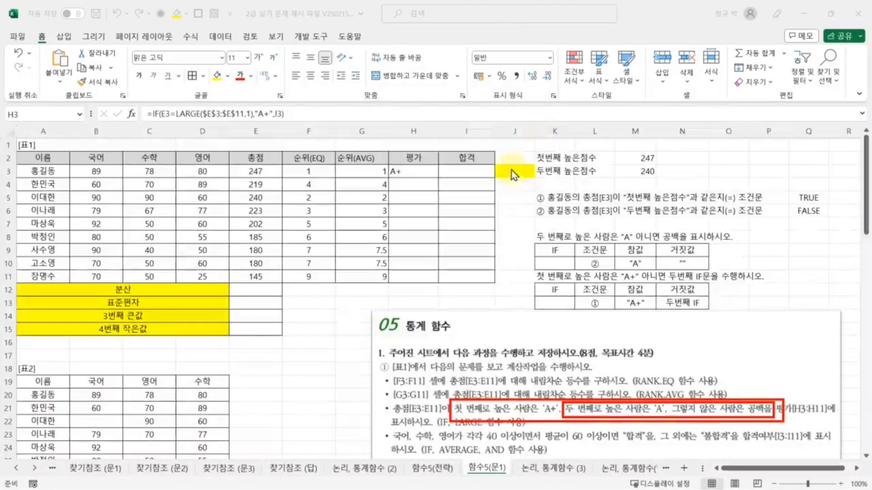
{"action": "left_click", "coordinate": [498, 172]}
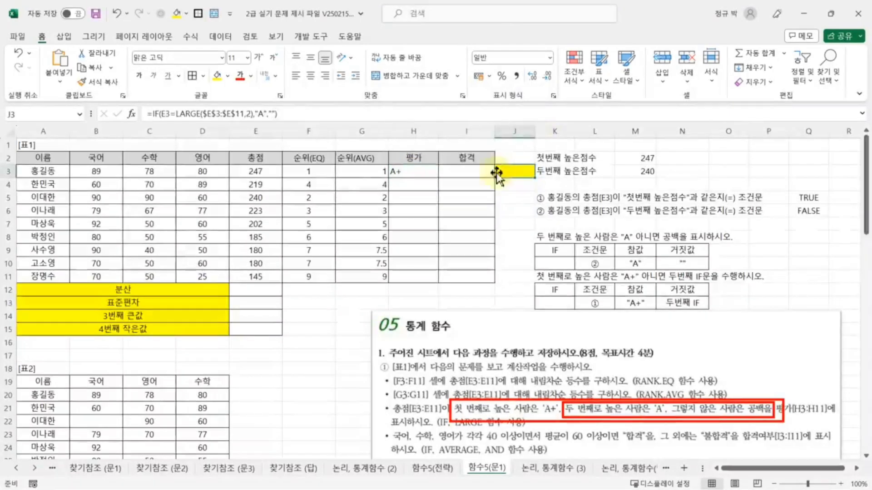
{"action": "left_click", "coordinate": [151, 113]}
{"action": "left_click_drag", "start_coordinate": [151, 113], "coordinate": [296, 113]}
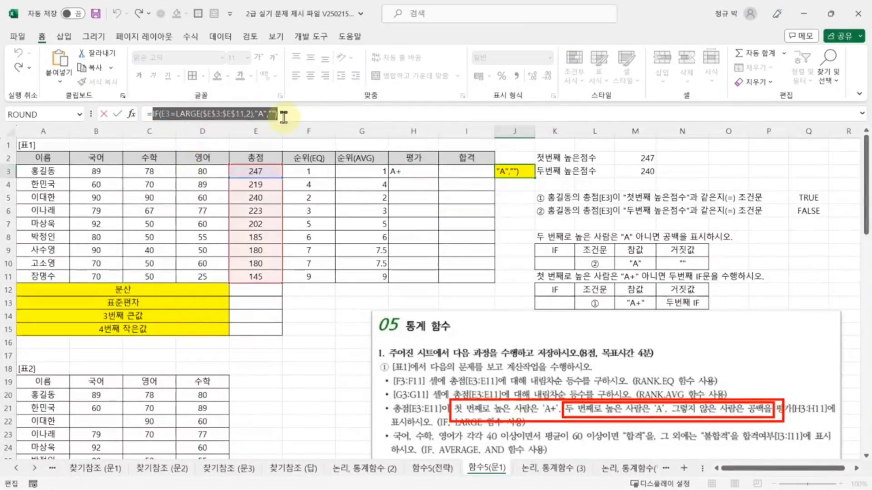
{"action": "right_click", "coordinate": [264, 113]}
{"action": "left_click", "coordinate": [296, 136]}
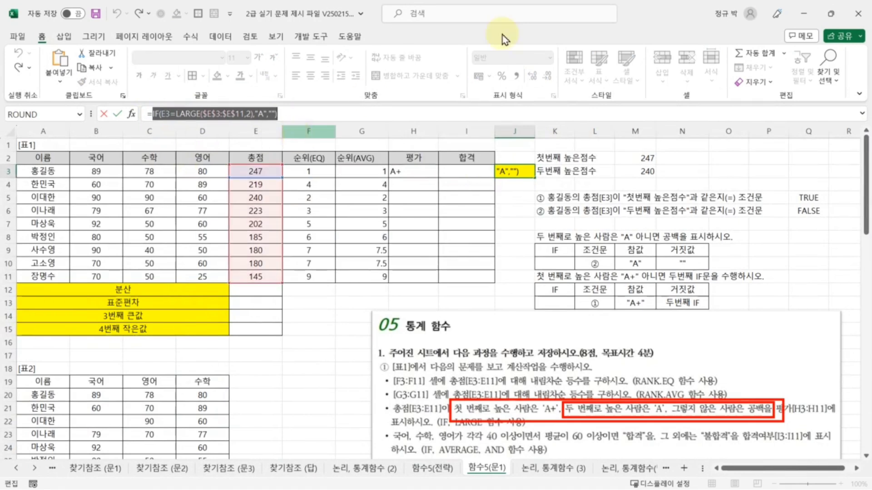
{"action": "left_click", "coordinate": [514, 263]}
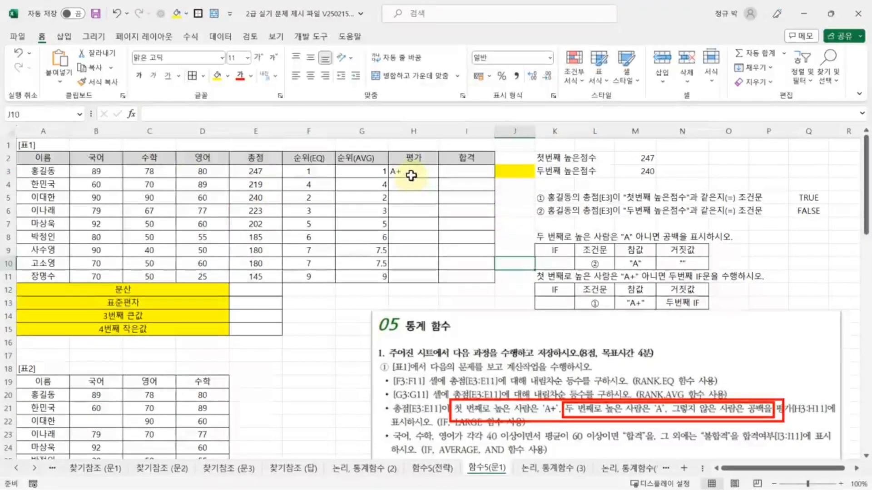
Replace the J3 reference in H3 with the copied IF, giving =IF(E3=LARGE($E$3:$E$11,1),"A+",IF(E3=LARGE($E$3:$E$11,2),"A","")), and reselect H3
{"action": "left_click", "coordinate": [413, 171]}
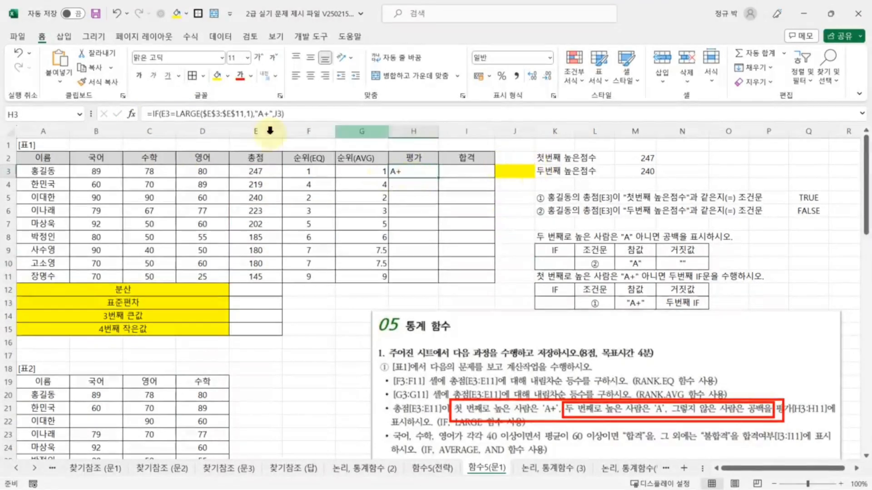
{"action": "left_click", "coordinate": [279, 114]}
{"action": "type", "text": ",J3"}
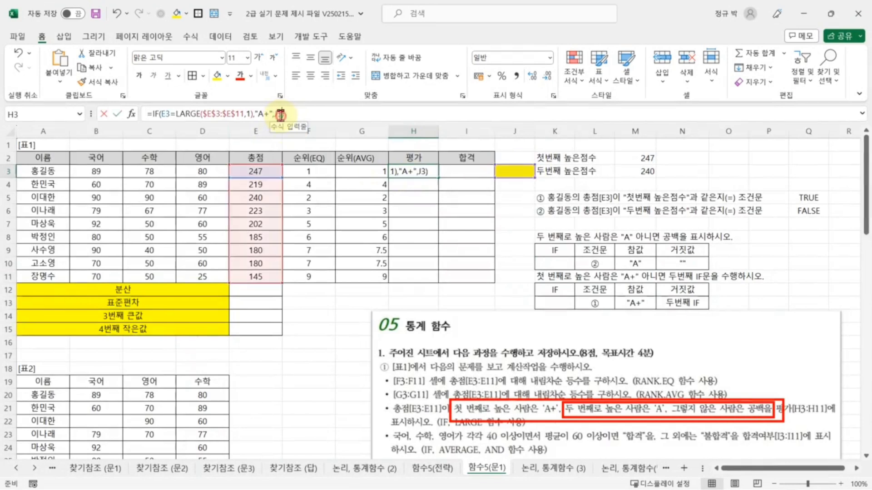
{"action": "key", "text": "BackSpace"}
{"action": "key", "text": "BackSpace"}
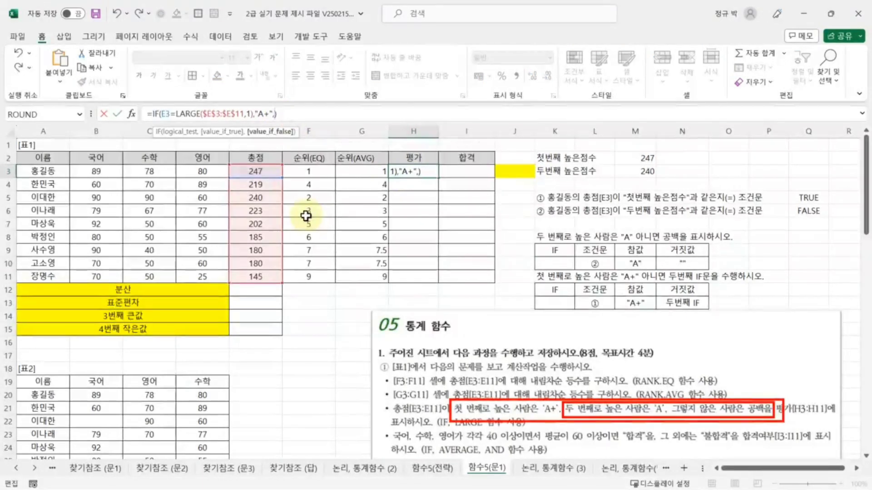
{"action": "key", "text": "ctrl+v"}
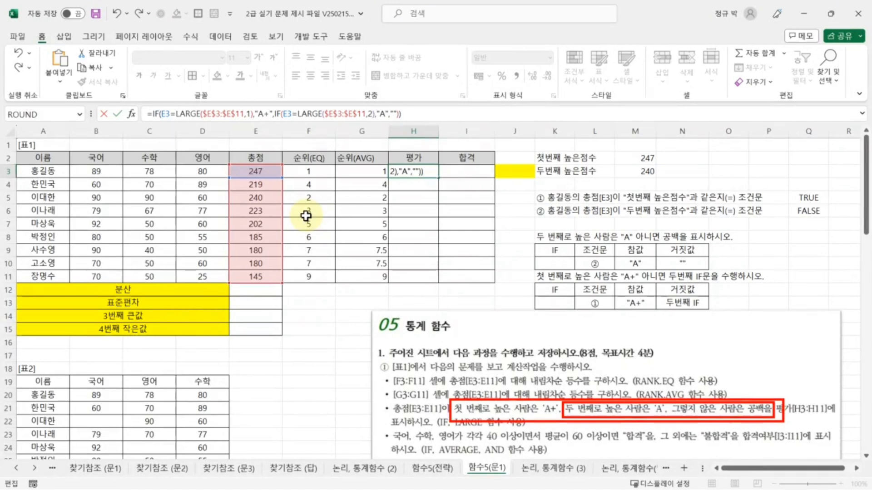
{"action": "key", "text": "Return"}
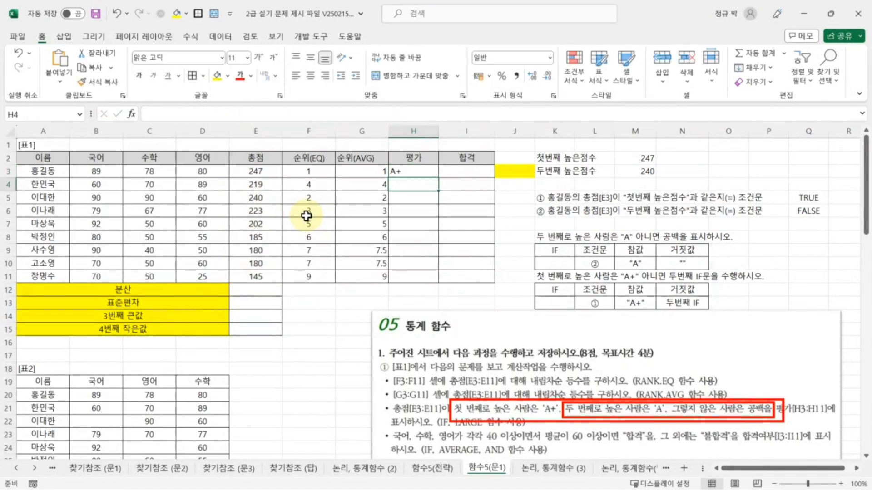
{"action": "left_click", "coordinate": [418, 172]}
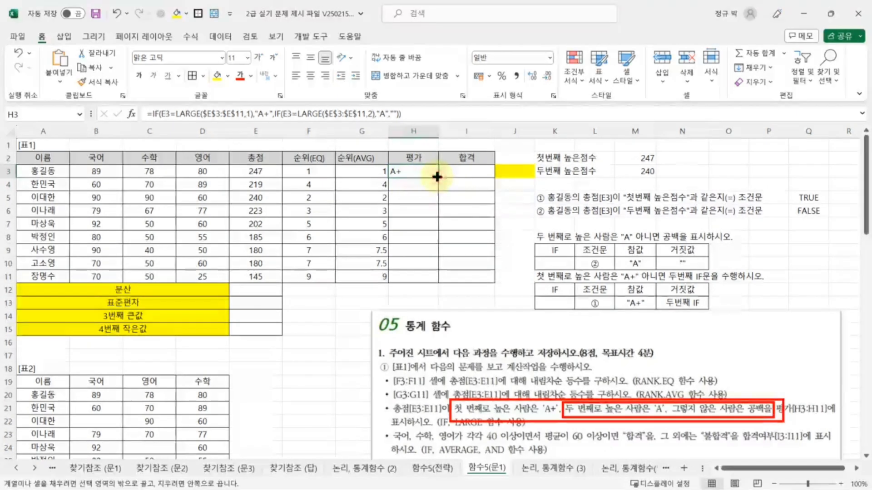
Fill the nested IF formula in H3 down through H11 and check the copied grades
{"action": "left_click_drag", "start_coordinate": [437, 177], "coordinate": [432, 290]}
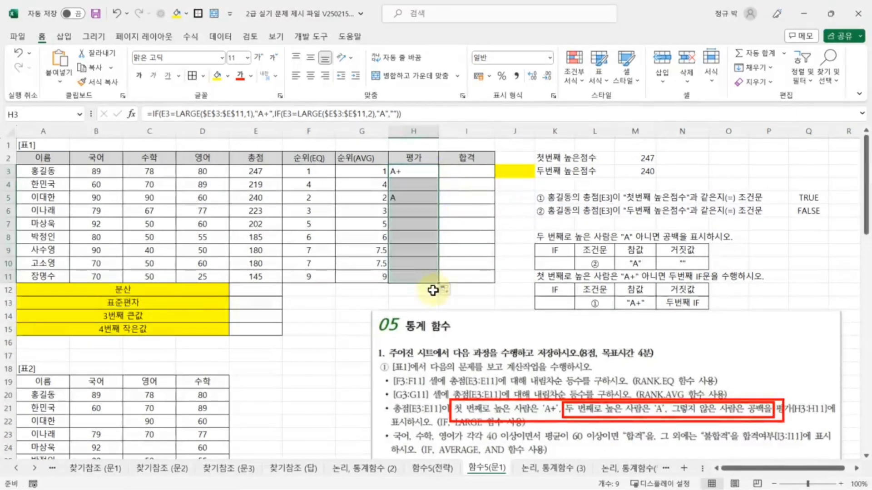
{"action": "left_click", "coordinate": [413, 197]}
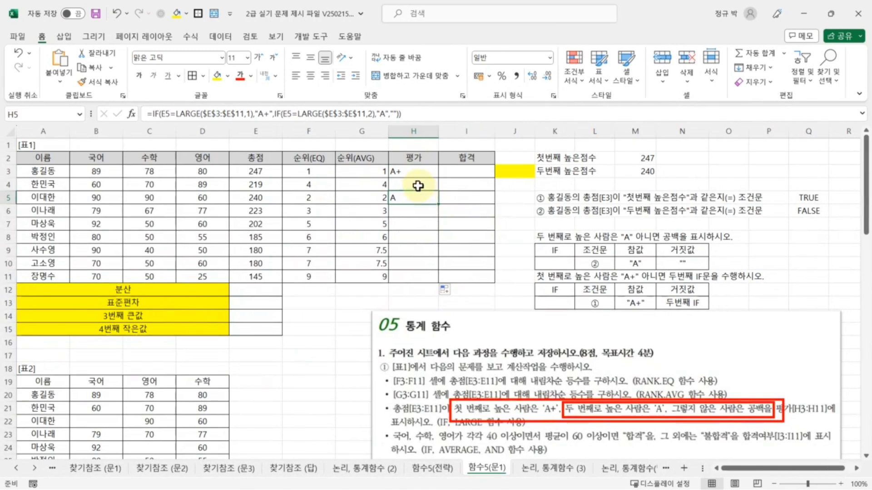
{"action": "left_click_drag", "start_coordinate": [418, 185], "coordinate": [421, 277]}
{"action": "left_click", "coordinate": [510, 276]}
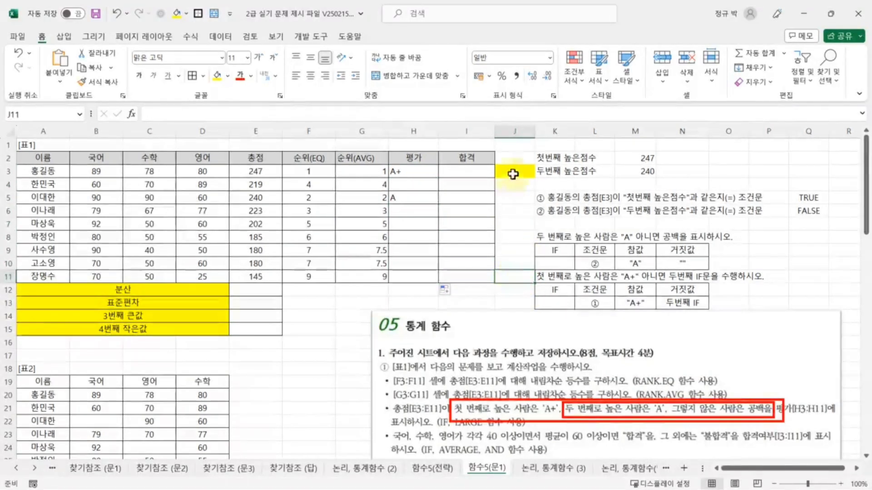
Clear the contents of the helper notes and trial formulas beside [표1], in the range J1:R13
{"action": "left_click", "coordinate": [522, 211]}
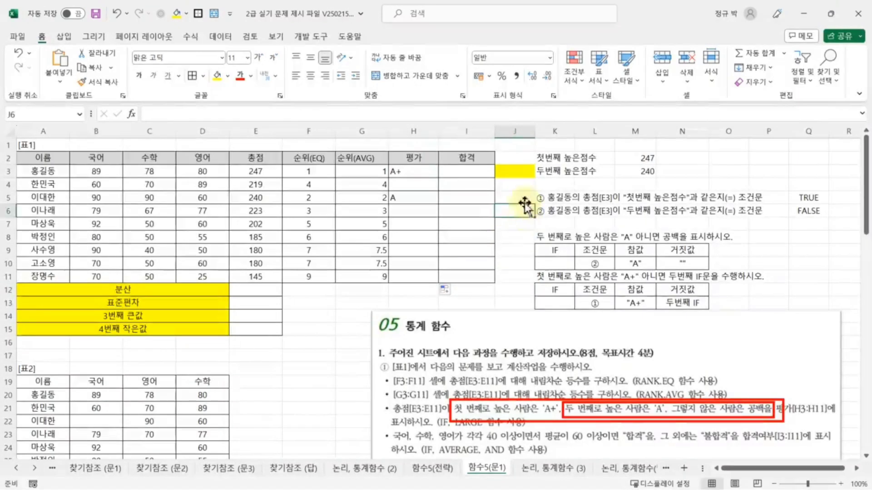
{"action": "left_click_drag", "start_coordinate": [516, 150], "coordinate": [841, 307]}
{"action": "key", "text": "Delete"}
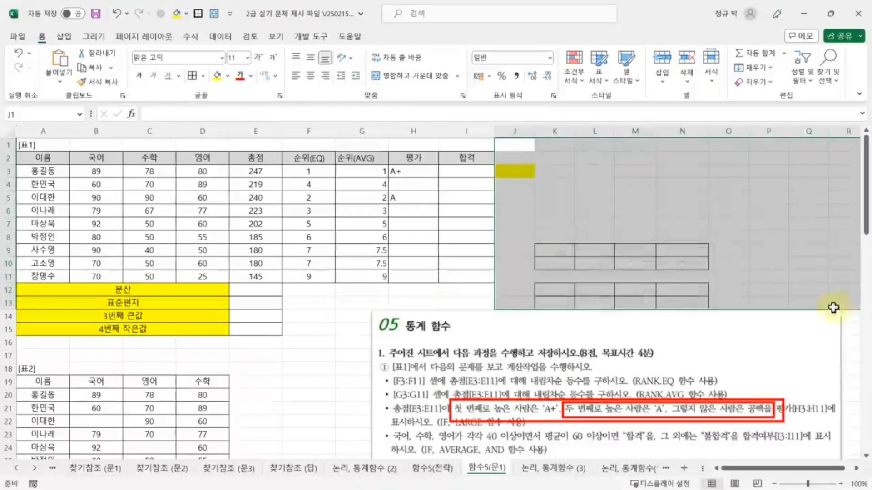
{"action": "left_click", "coordinate": [618, 160]}
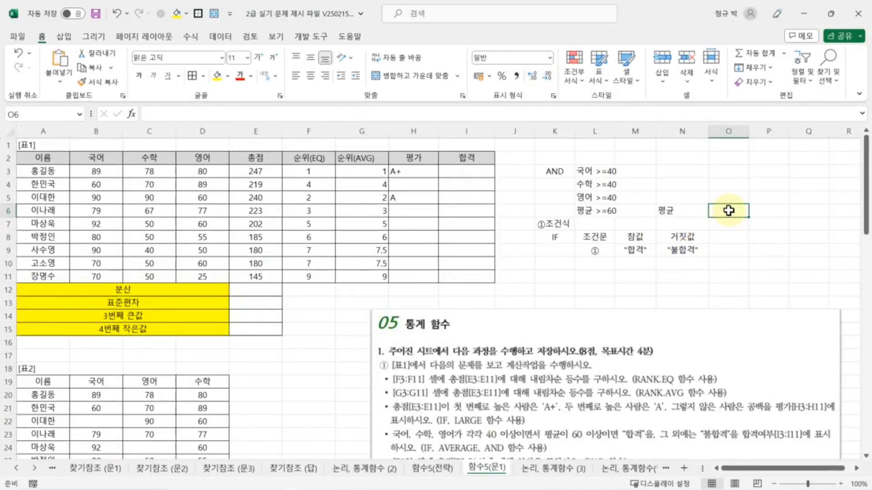
Enter =AVERAGE(B3:D3) in O6 beside the 평균 label and check it against the three subject scores in row 3
{"action": "left_click", "coordinate": [163, 115]}
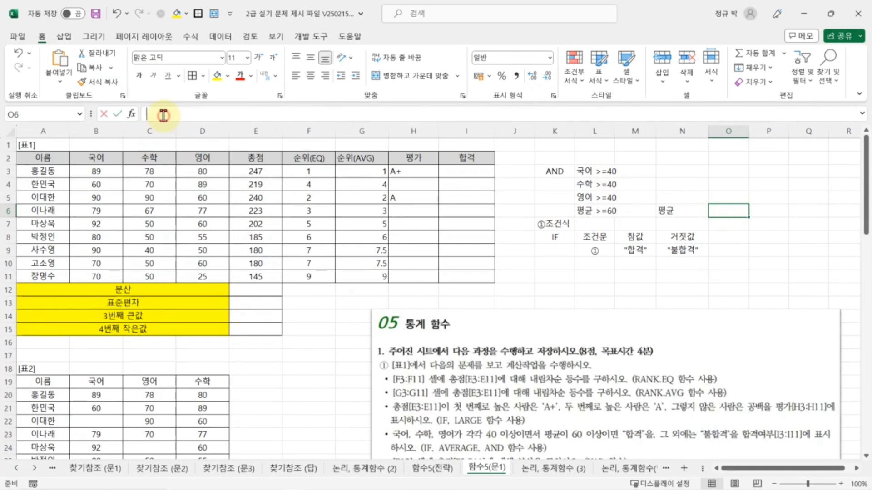
{"action": "type", "text": "="}
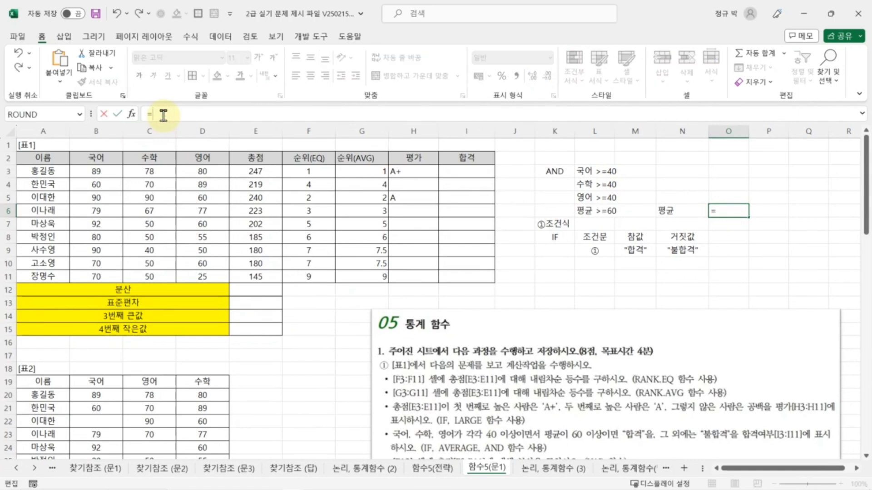
{"action": "type", "text": "AVER"}
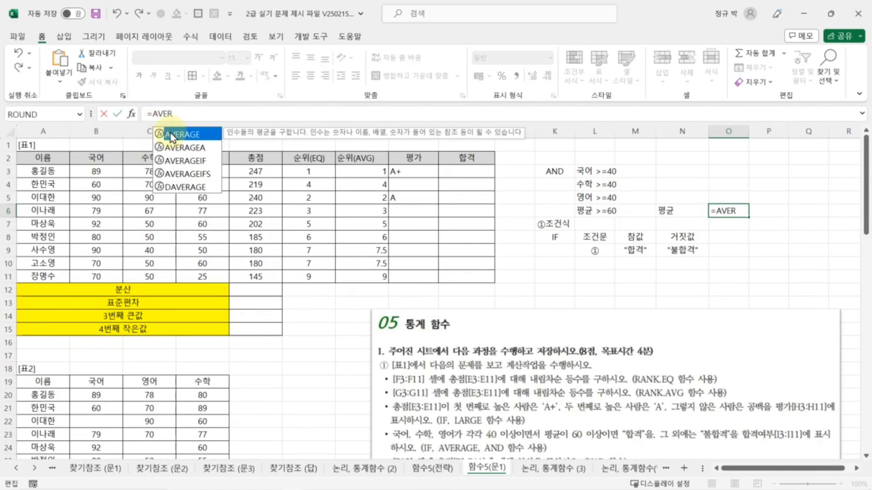
{"action": "double_click", "coordinate": [159, 135]}
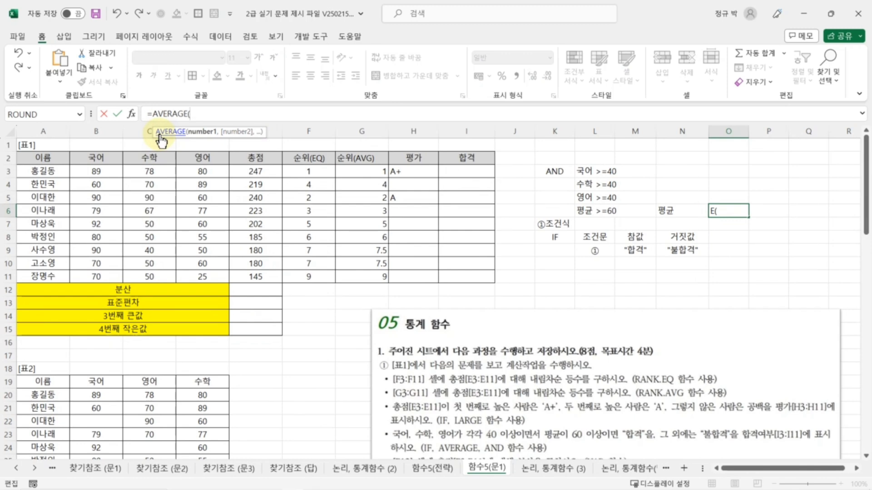
{"action": "left_click", "coordinate": [132, 114]}
{"action": "left_click_drag", "start_coordinate": [679, 268], "coordinate": [687, 275]}
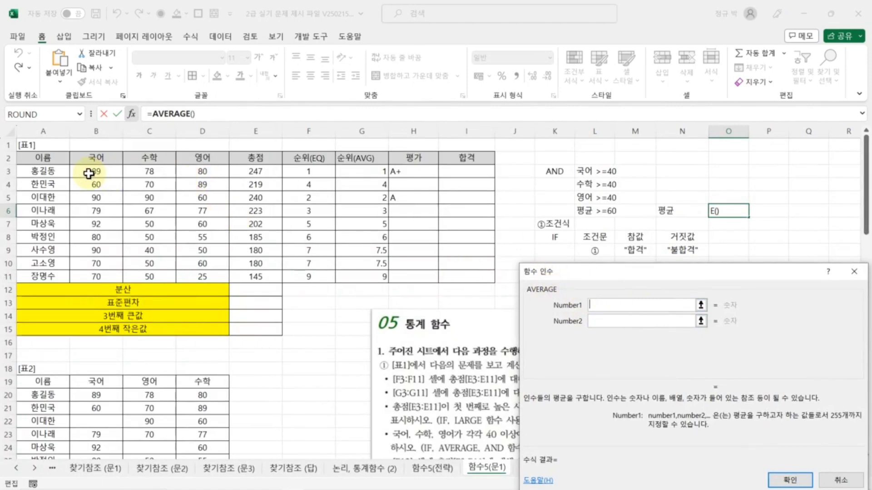
{"action": "left_click_drag", "start_coordinate": [89, 171], "coordinate": [205, 172]}
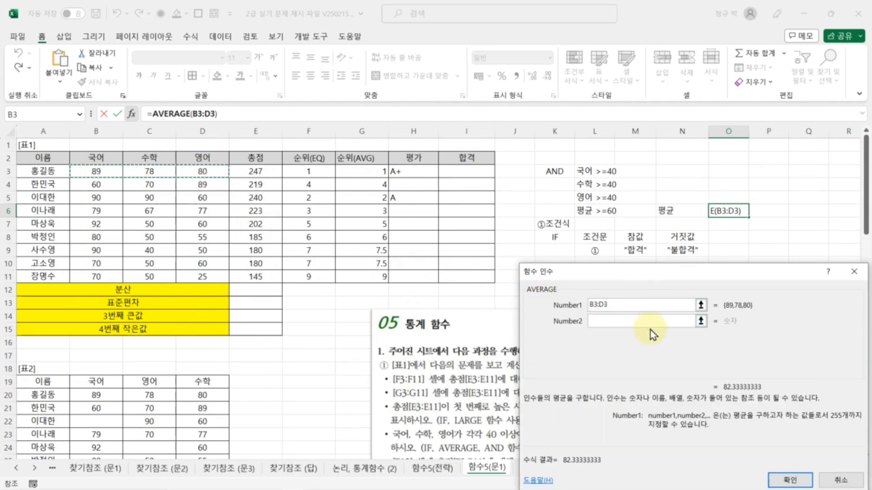
{"action": "left_click", "coordinate": [792, 480]}
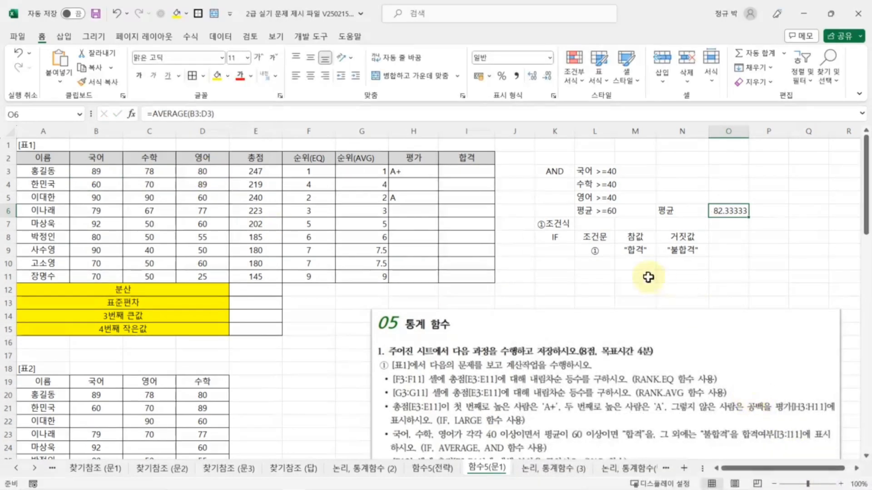
{"action": "left_click_drag", "start_coordinate": [92, 171], "coordinate": [205, 174]}
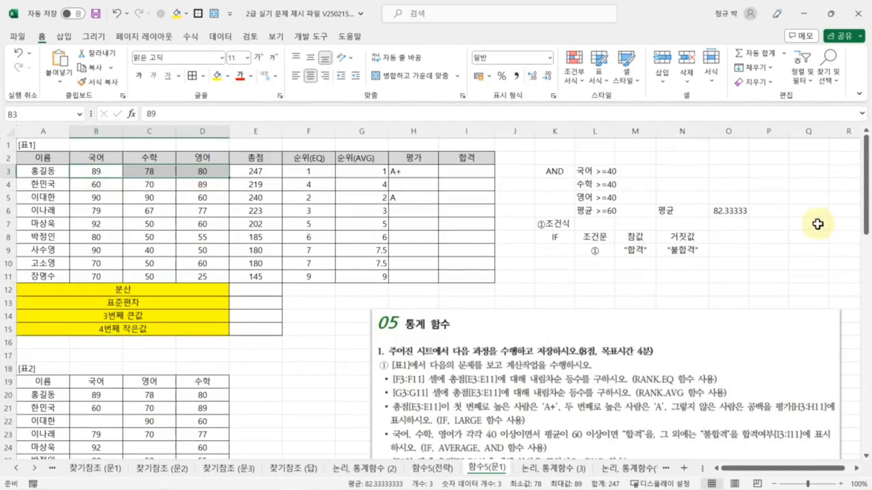
{"action": "left_click", "coordinate": [725, 210]}
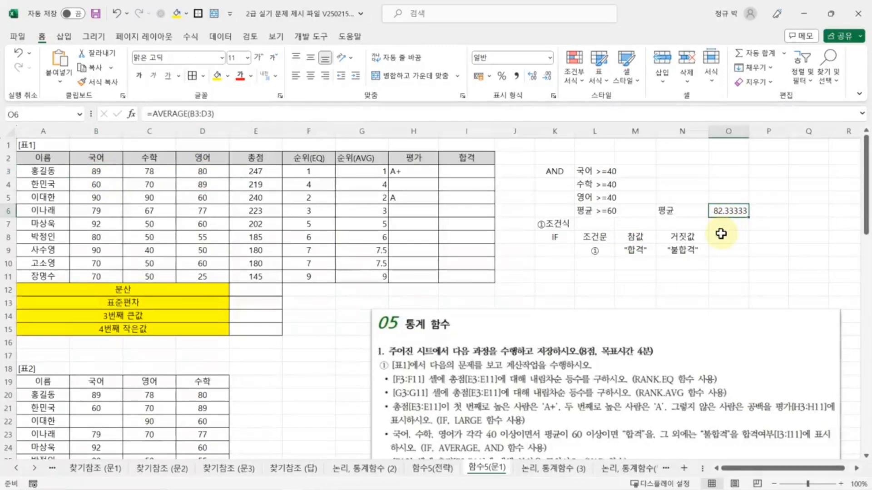
Begin an AND function in L7 beside ①조건식 and set its first condition to B3>=40
{"action": "left_click", "coordinate": [595, 224]}
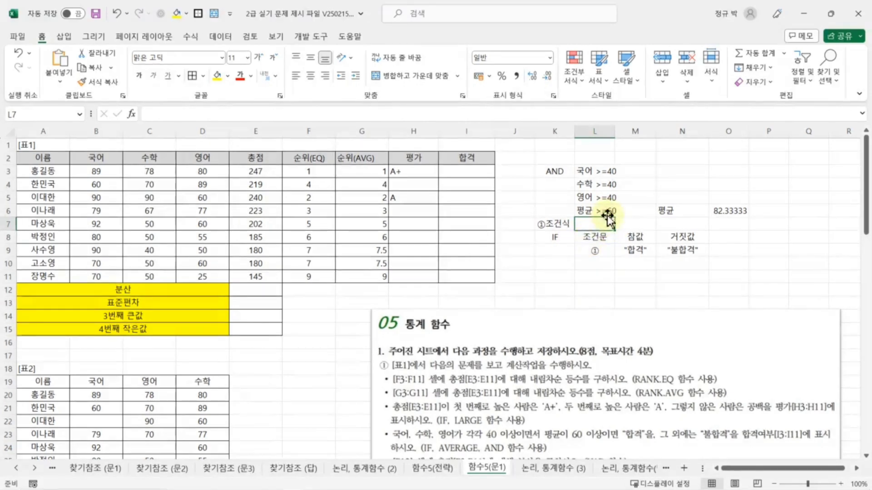
{"action": "left_click", "coordinate": [177, 112]}
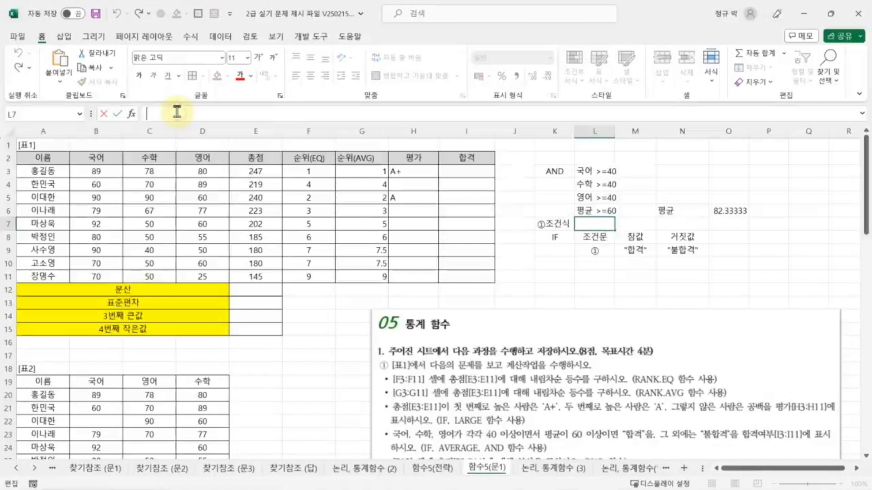
{"action": "type", "text": "="}
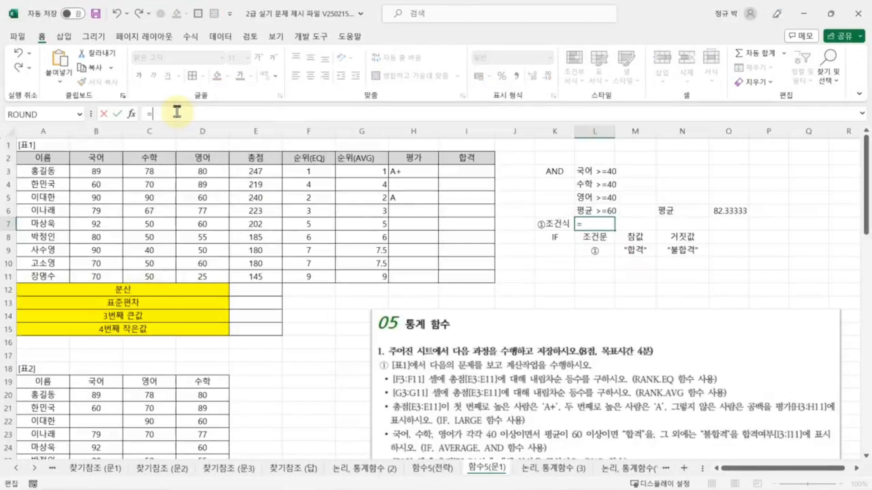
{"action": "type", "text": "AND"}
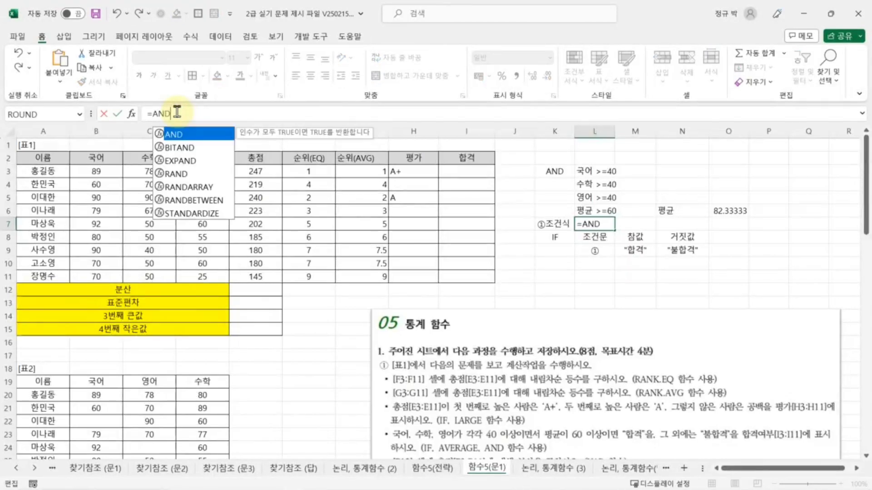
{"action": "double_click", "coordinate": [172, 134]}
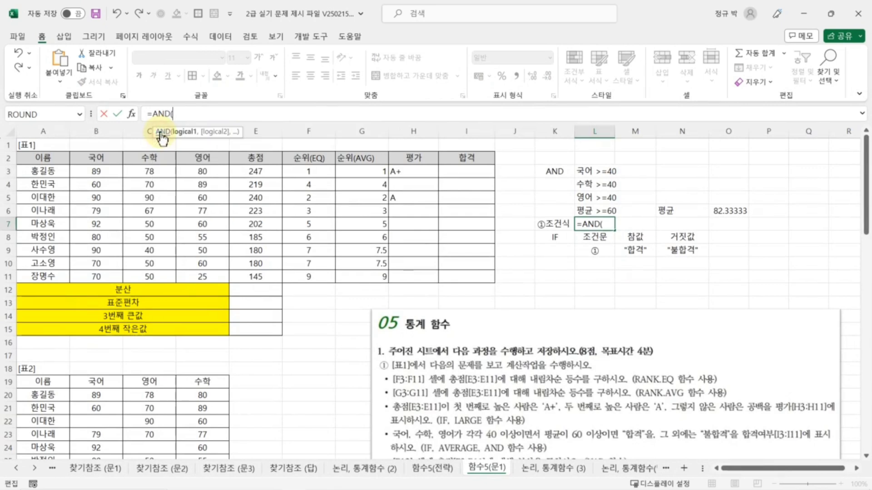
{"action": "left_click", "coordinate": [132, 118]}
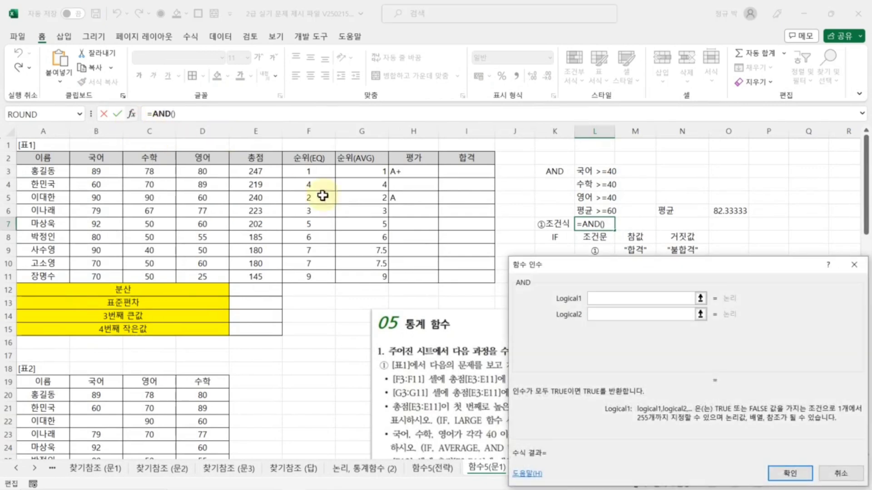
{"action": "left_click_drag", "start_coordinate": [654, 264], "coordinate": [675, 268]}
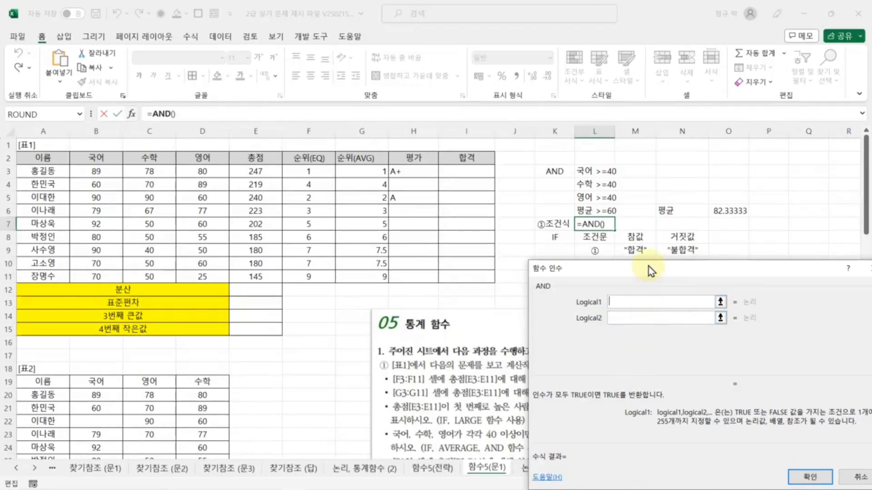
{"action": "left_click_drag", "start_coordinate": [650, 268], "coordinate": [646, 298]}
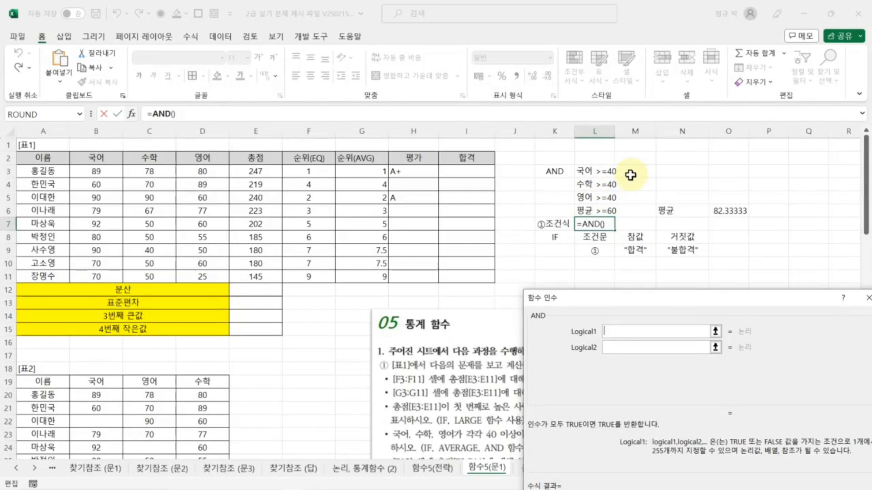
{"action": "left_click", "coordinate": [94, 168]}
{"action": "type", "text": ">"}
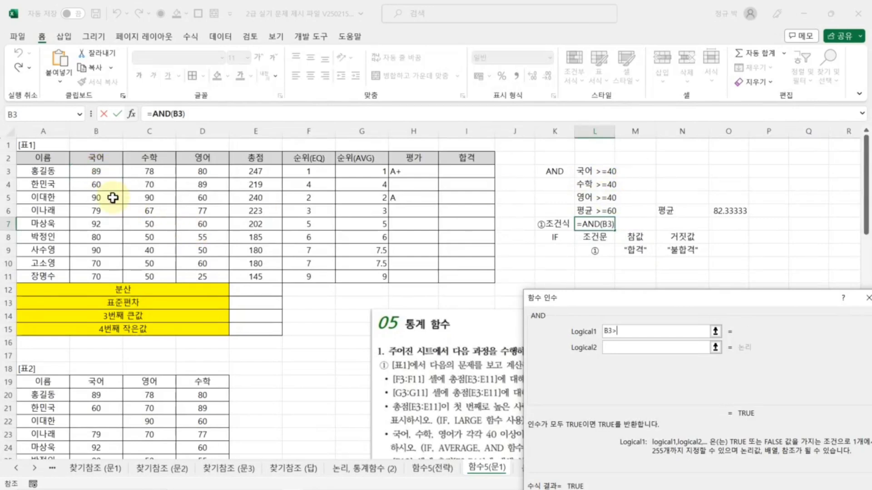
{"action": "type", "text": "=40"}
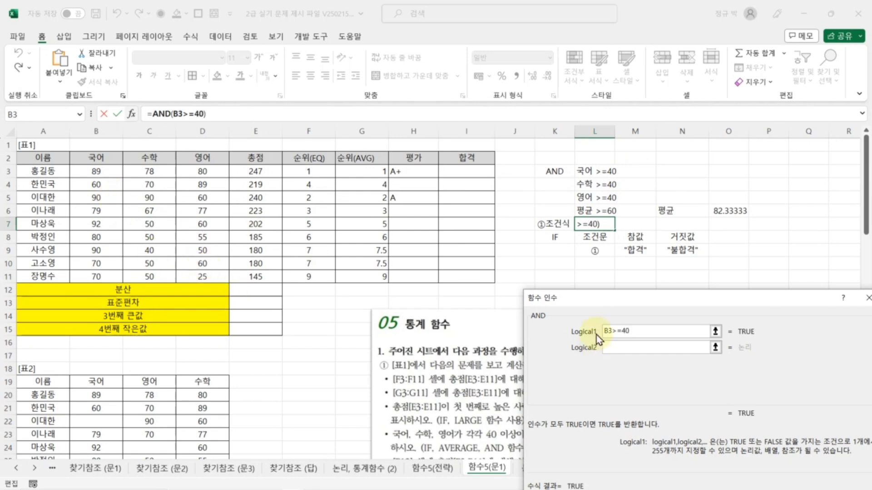
Add C3>=40 and D3>=40 as the second and third conditions of the AND function
{"action": "left_click", "coordinate": [611, 348]}
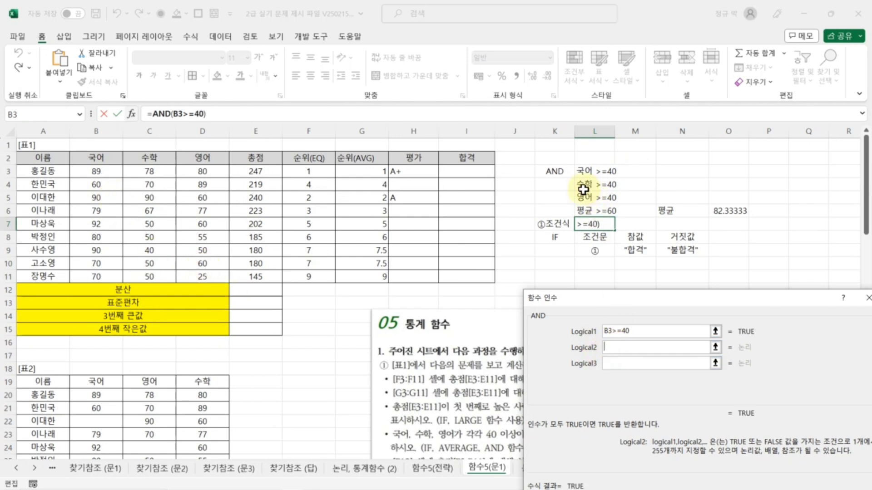
{"action": "left_click", "coordinate": [150, 173]}
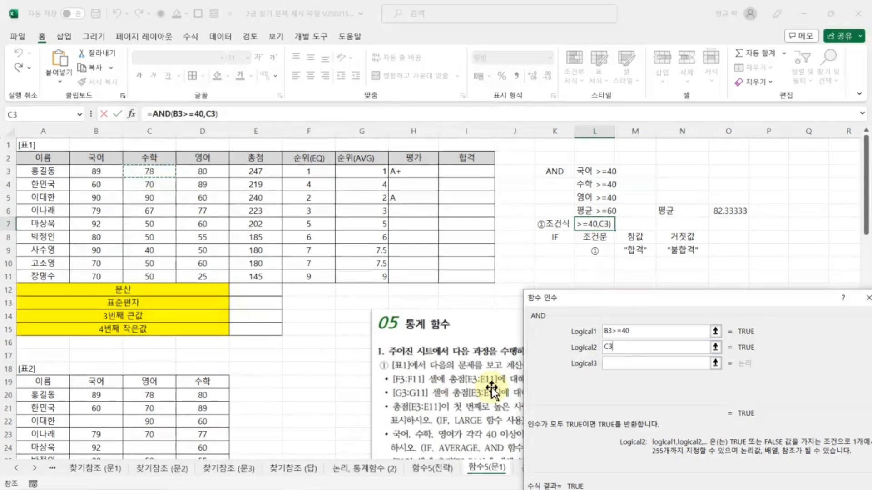
{"action": "type", "text": ">=40"}
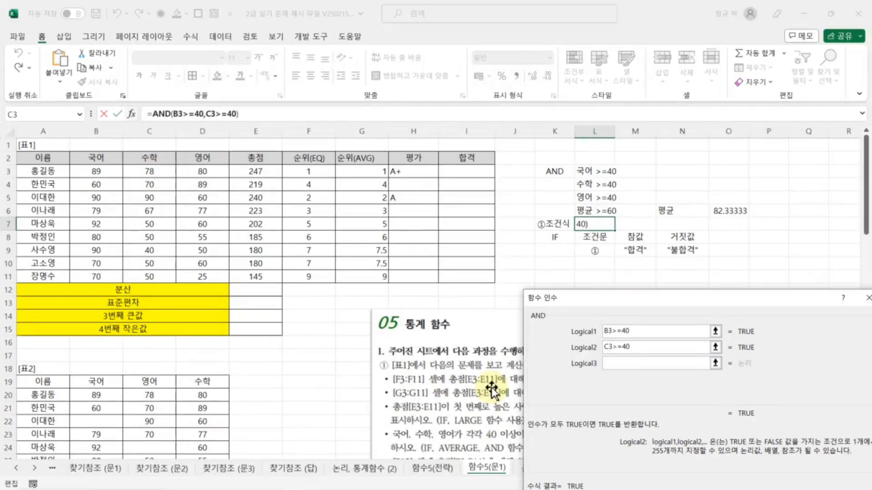
{"action": "left_click", "coordinate": [620, 363]}
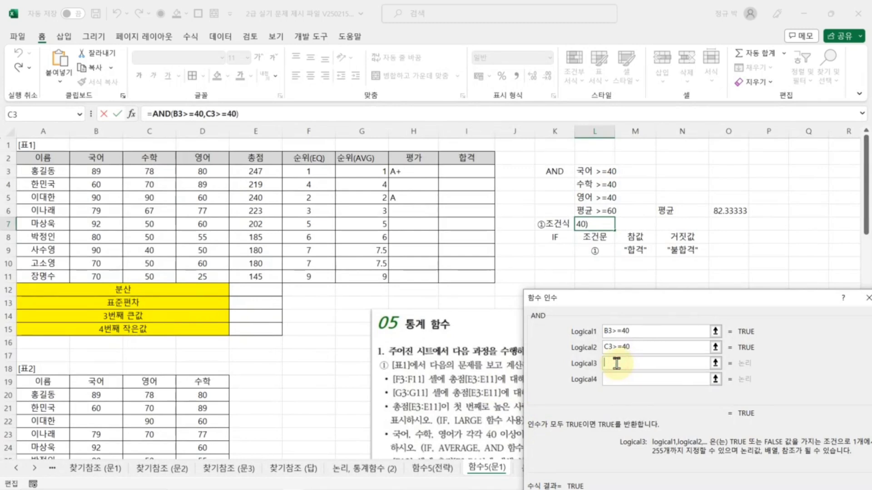
{"action": "left_click", "coordinate": [207, 170]}
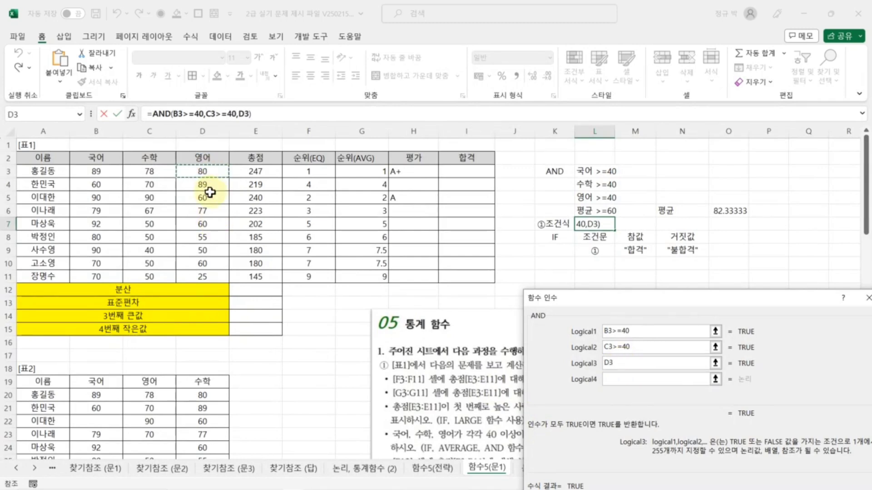
{"action": "type", "text": ">="}
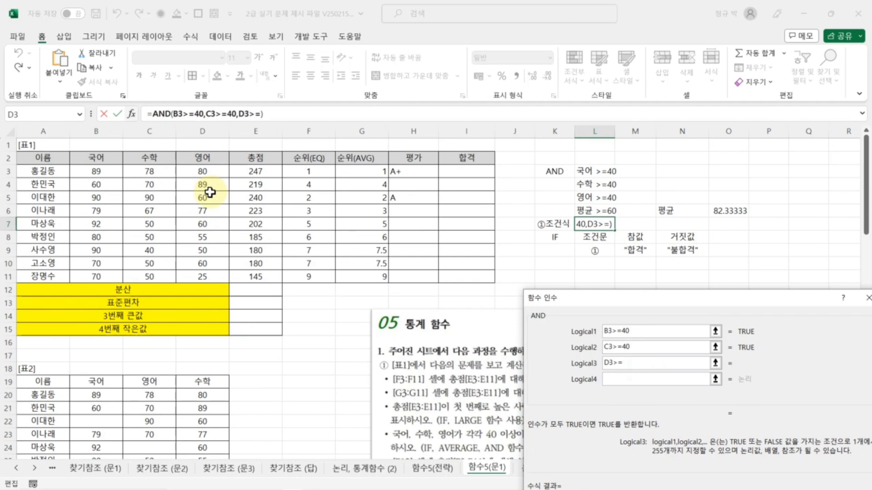
{"action": "type", "text": "40"}
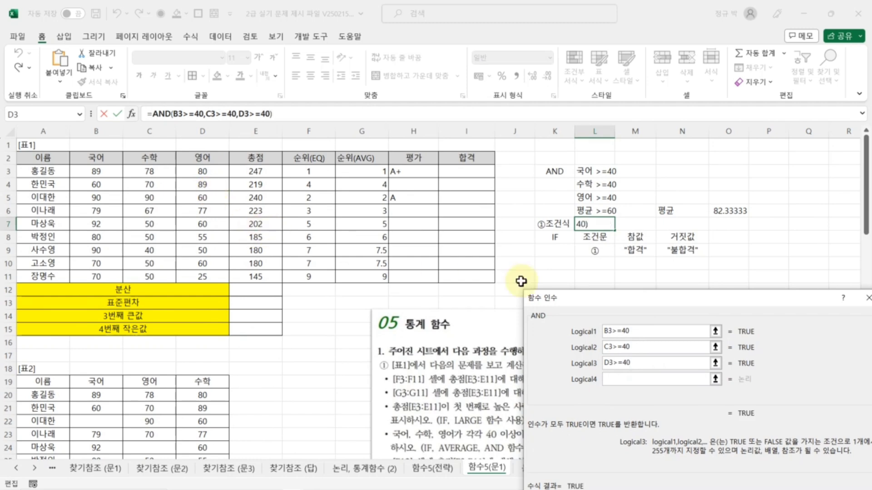
Set the fourth AND condition to O6>=60, using the average cell
{"action": "left_click", "coordinate": [624, 380]}
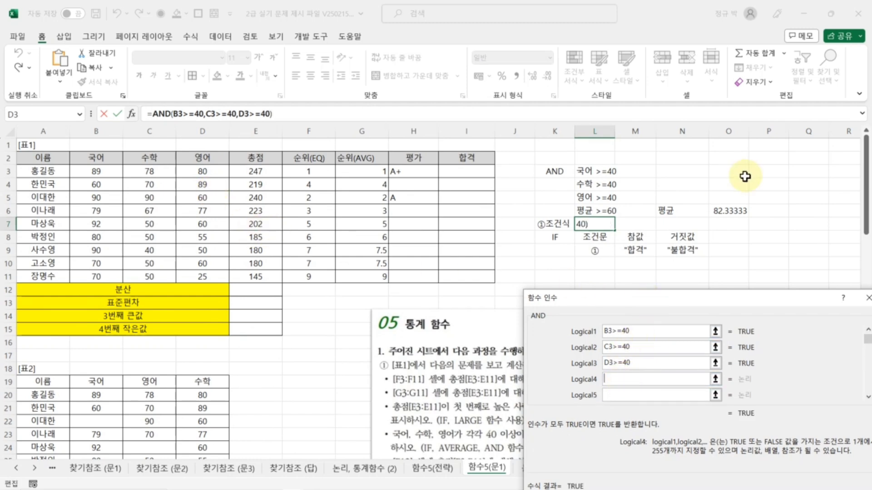
{"action": "left_click", "coordinate": [738, 212]}
{"action": "type", "text": ">"}
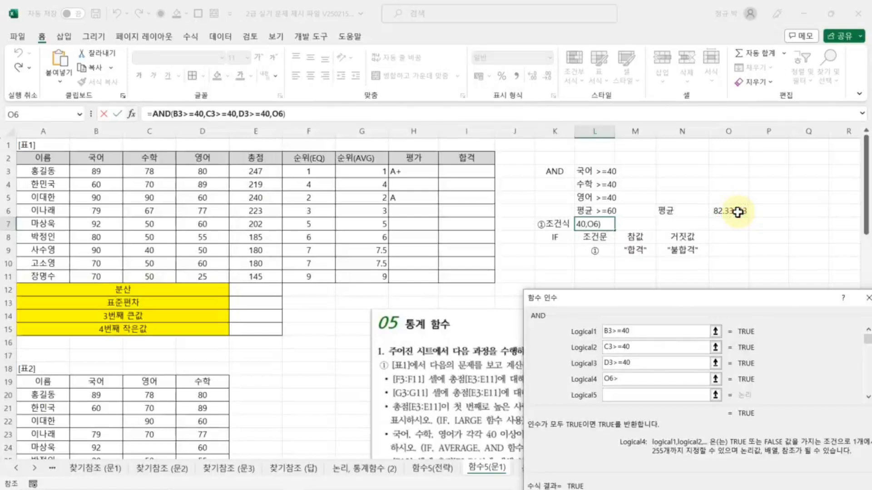
{"action": "type", "text": "=60"}
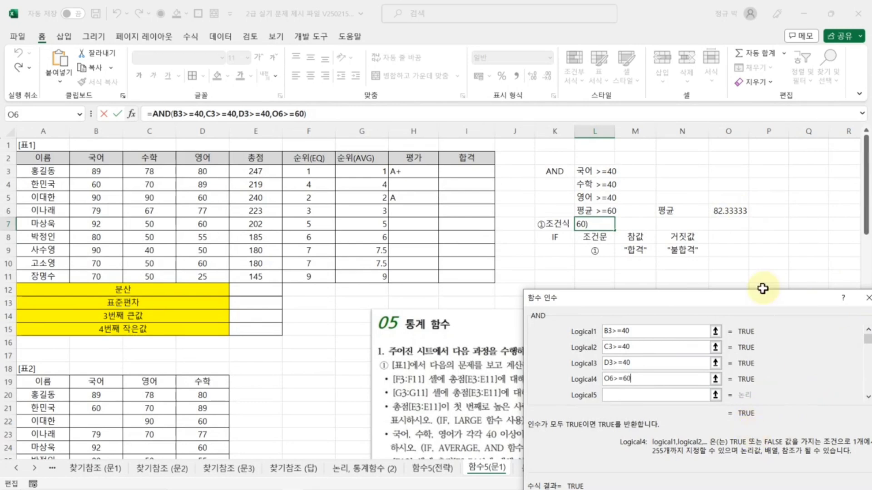
Confirm the AND function with its four conditions in L7
{"action": "left_click_drag", "start_coordinate": [760, 298], "coordinate": [701, 263]}
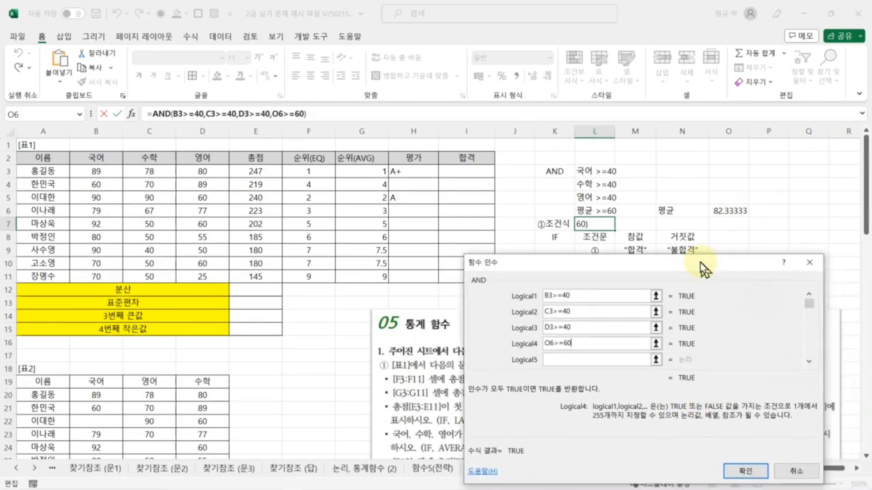
{"action": "left_click", "coordinate": [746, 471]}
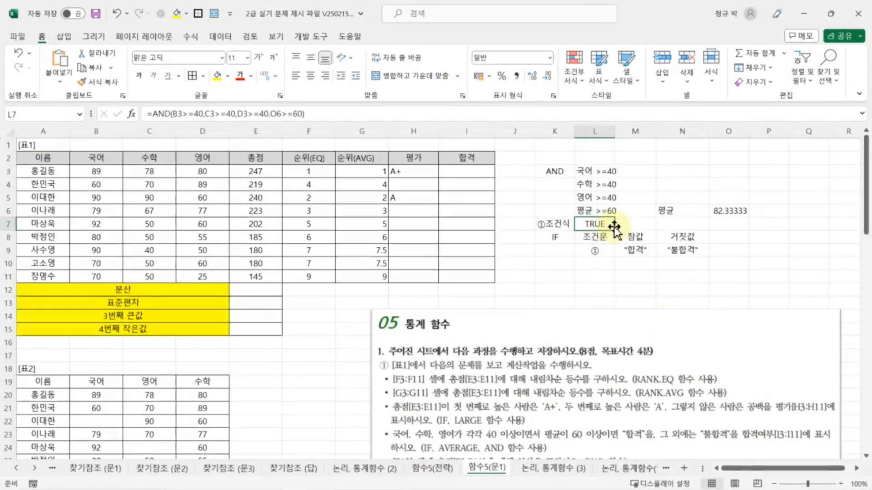
Replace the O6 reference in L7's AND formula with the AVERAGE(B3:D3) expression copied from O6
{"action": "left_click", "coordinate": [731, 210]}
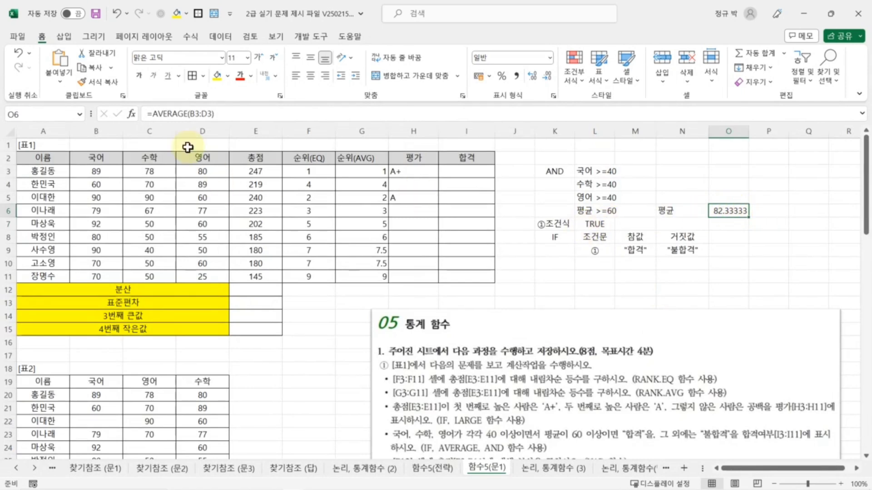
{"action": "left_click_drag", "start_coordinate": [152, 113], "coordinate": [255, 117]}
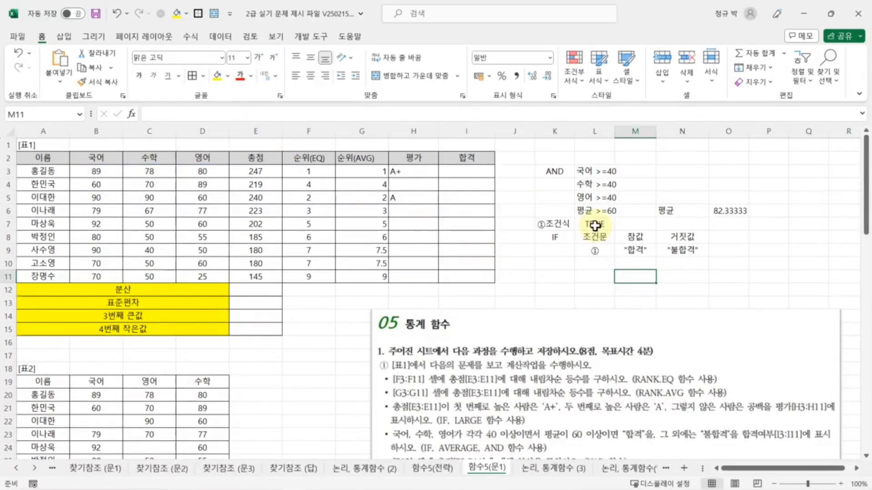
{"action": "left_click", "coordinate": [595, 226]}
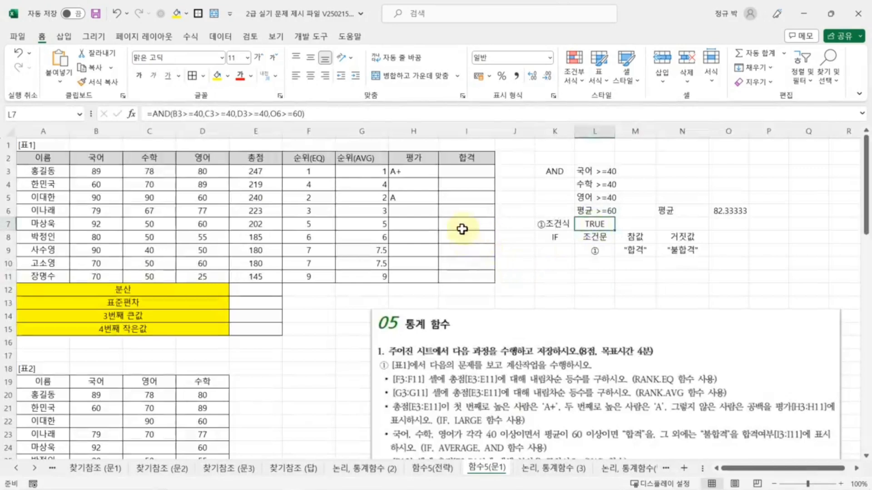
{"action": "double_click", "coordinate": [278, 113]}
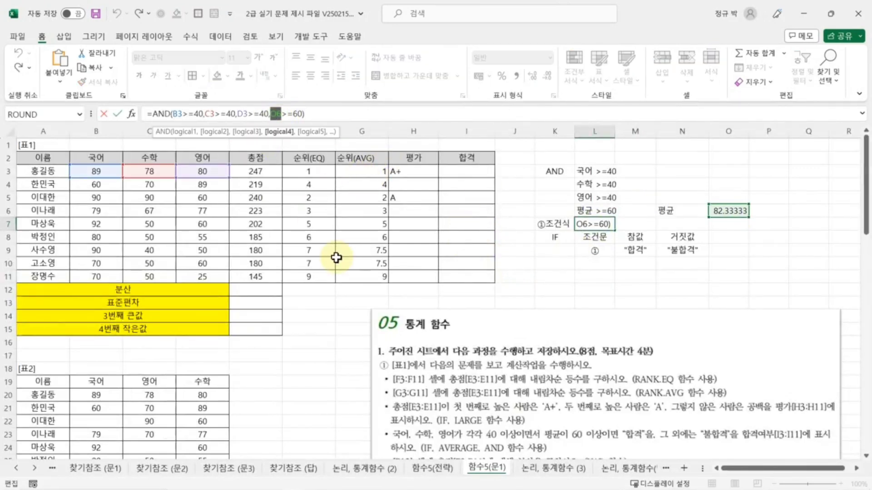
{"action": "key", "text": "BackSpace"}
{"action": "key", "text": "ctrl+v"}
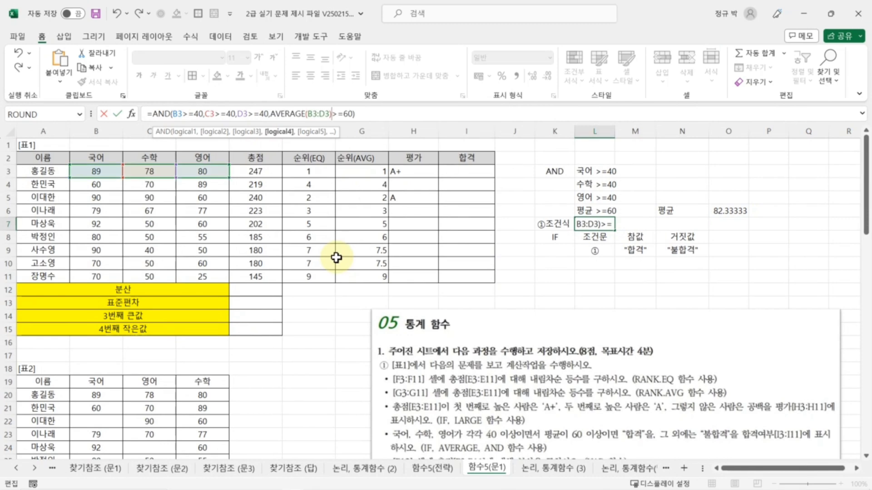
{"action": "key", "text": "Return"}
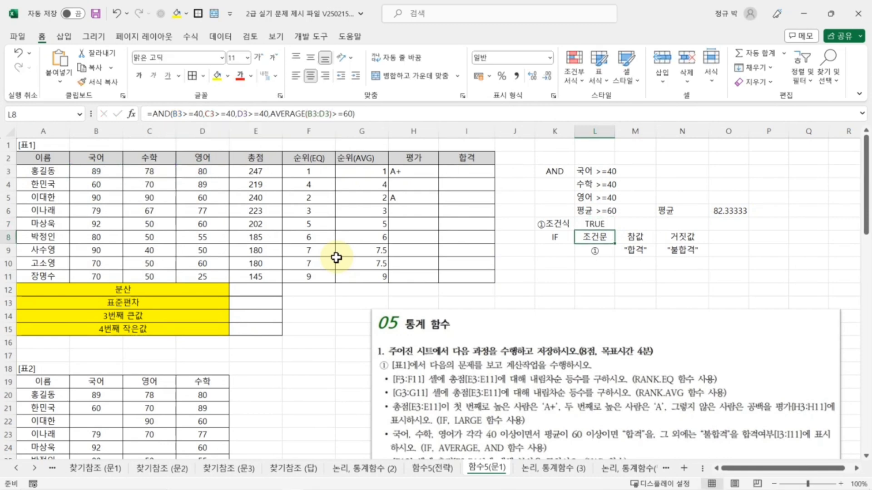
{"action": "left_click", "coordinate": [594, 224]}
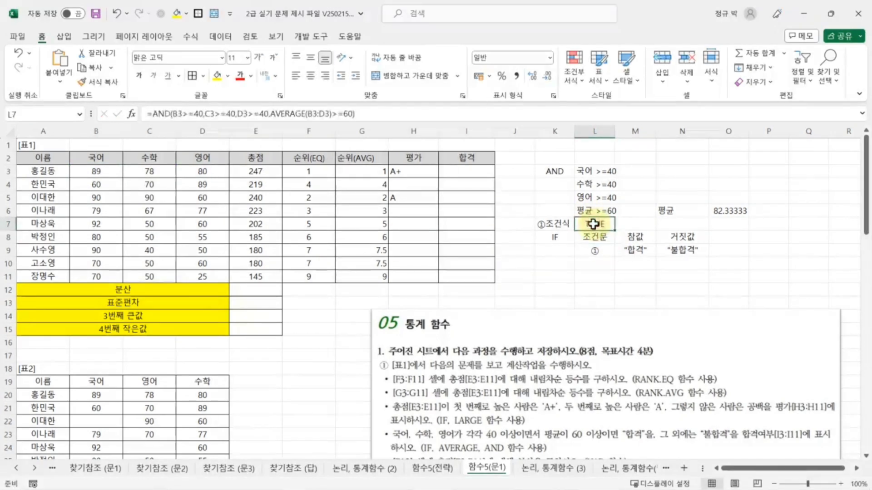
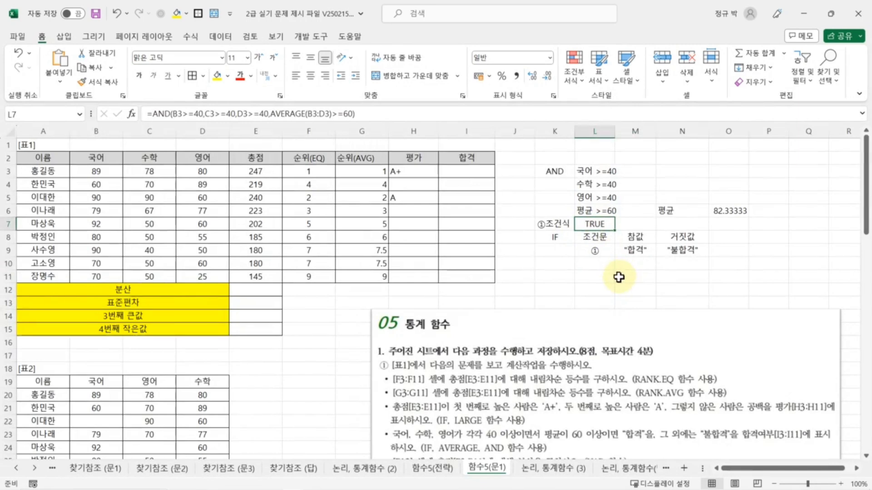
{"action": "left_click", "coordinate": [633, 248]}
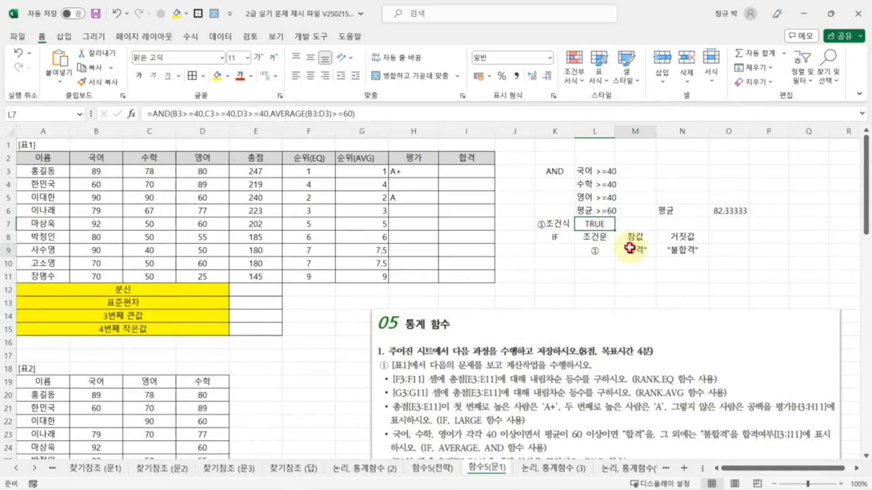
{"action": "left_click", "coordinate": [690, 254]}
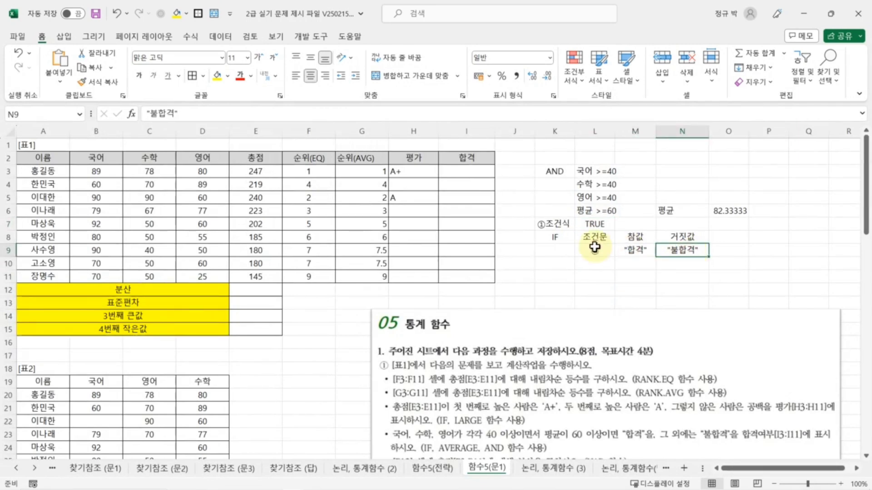
{"action": "left_click_drag", "start_coordinate": [555, 237], "coordinate": [684, 249]}
{"action": "left_click", "coordinate": [661, 285]}
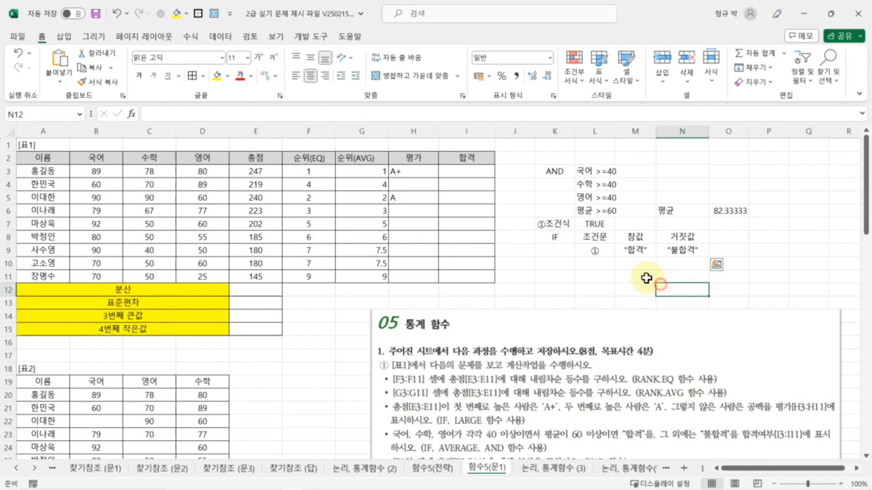
Begin an IF function in I3 of the 합격 column and set its logical test to L7
{"action": "left_click", "coordinate": [464, 177]}
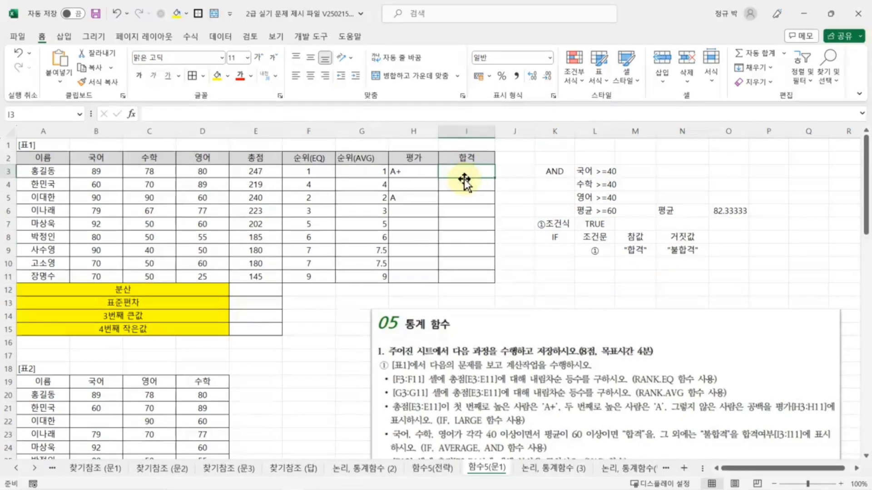
{"action": "left_click", "coordinate": [195, 112]}
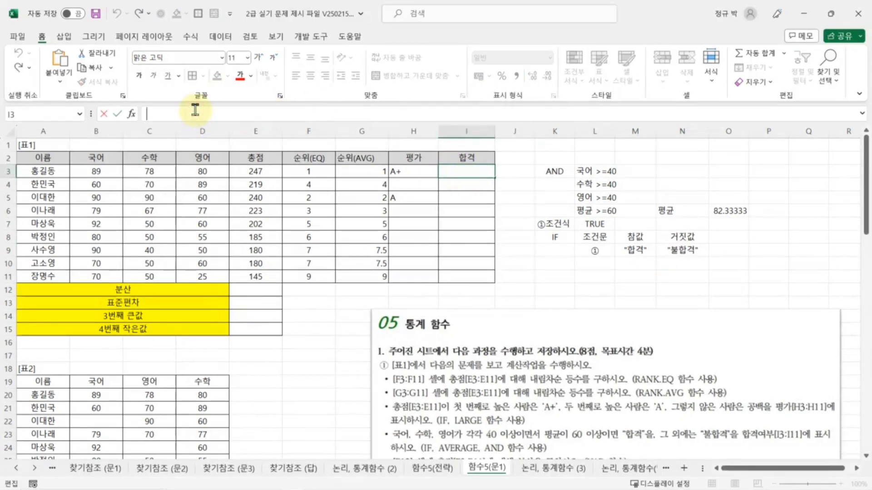
{"action": "type", "text": "="}
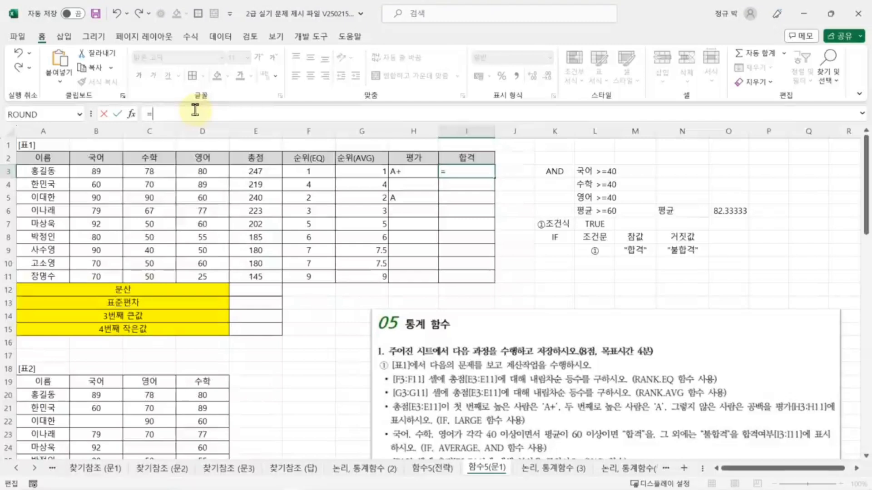
{"action": "type", "text": "IF"}
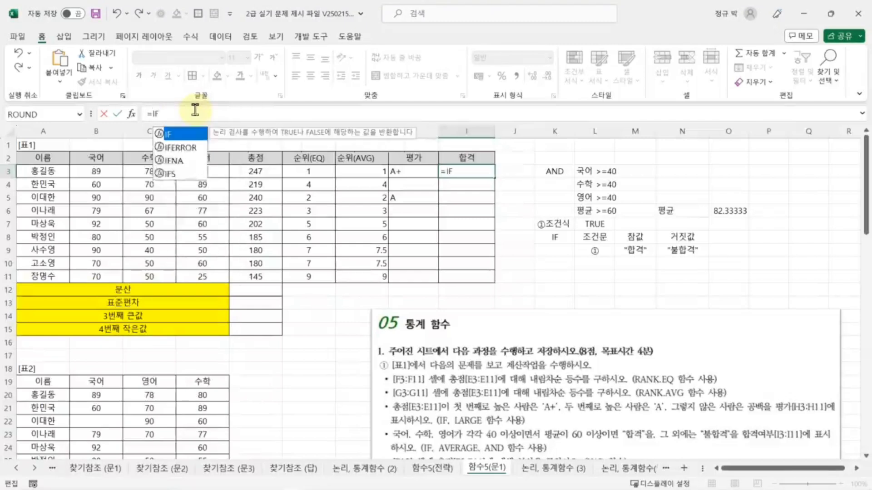
{"action": "double_click", "coordinate": [159, 136]}
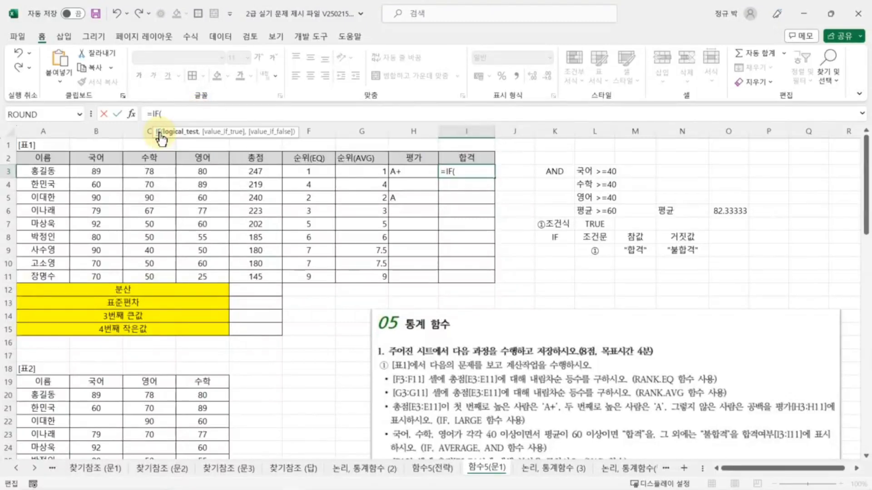
{"action": "left_click", "coordinate": [131, 114]}
{"action": "left_click_drag", "start_coordinate": [573, 275], "coordinate": [604, 283]}
{"action": "left_click", "coordinate": [587, 317]}
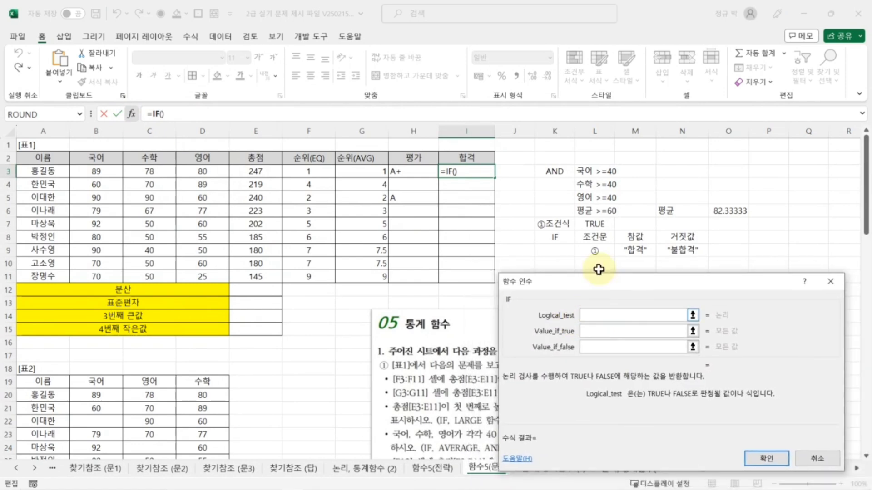
{"action": "left_click", "coordinate": [598, 223]}
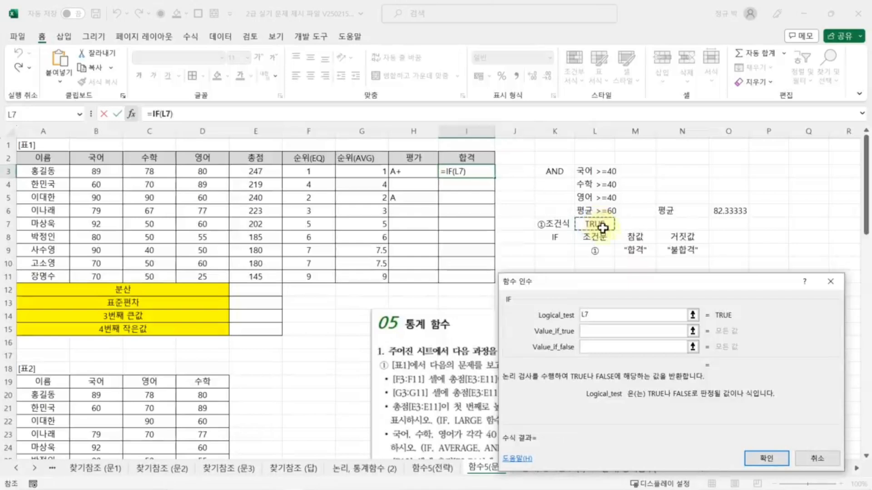
Set the IF function's true value to "합격" and its false value to "불합격", and confirm the formula in I3
{"action": "left_click", "coordinate": [604, 335]}
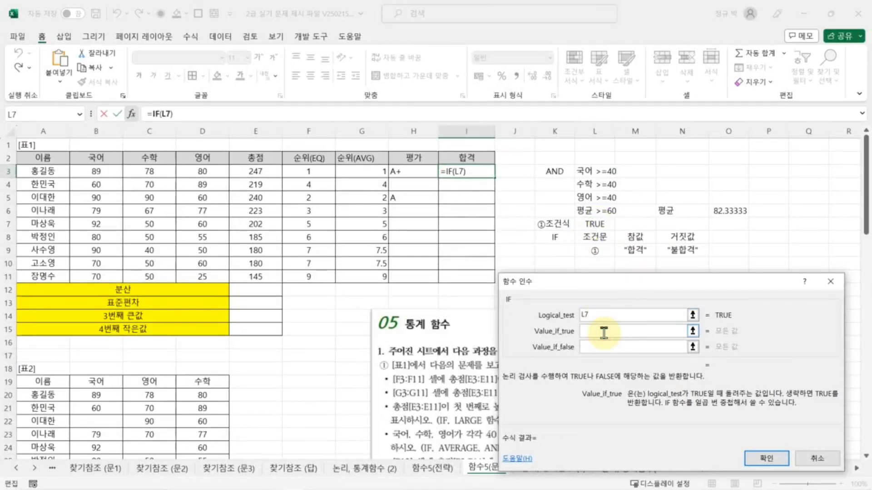
{"action": "type", "text": "\"합격\""}
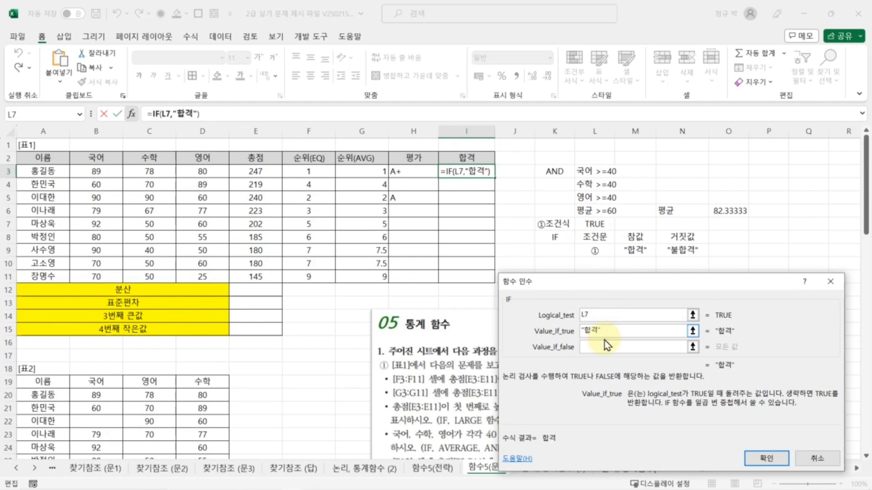
{"action": "left_click", "coordinate": [603, 347]}
{"action": "type", "text": "\""}
{"action": "type", "text": "ㅂ"}
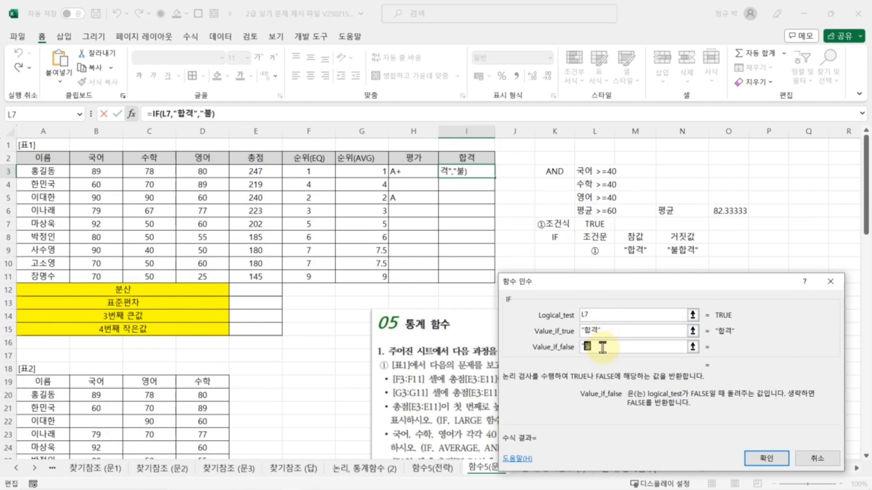
{"action": "type", "text": "합ㄱ"}
{"action": "type", "text": "\""}
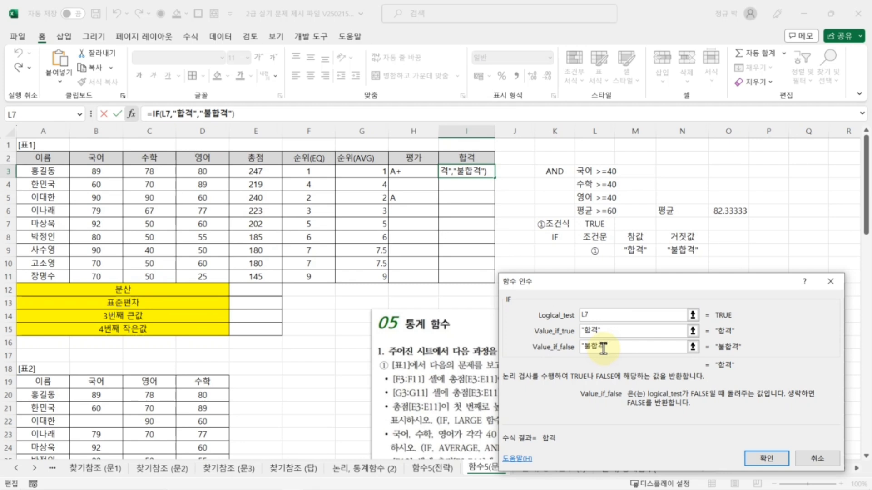
{"action": "left_click", "coordinate": [767, 459]}
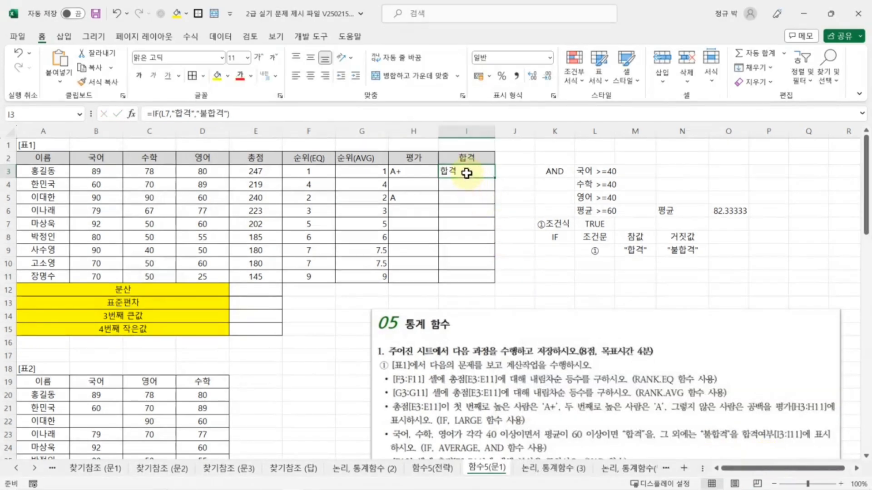
Compare the IF formula in I3 with the AND condition in L7 that it references
{"action": "key", "text": "ctrl+bracketleft"}
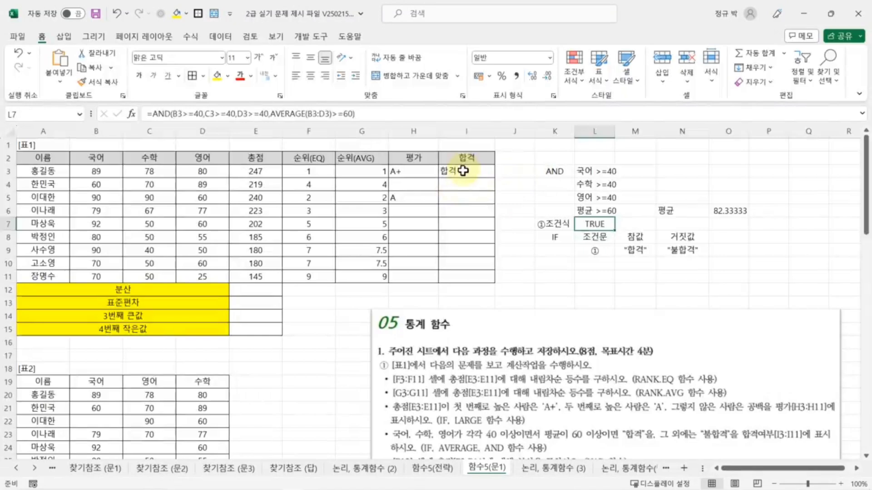
{"action": "left_click", "coordinate": [462, 171]}
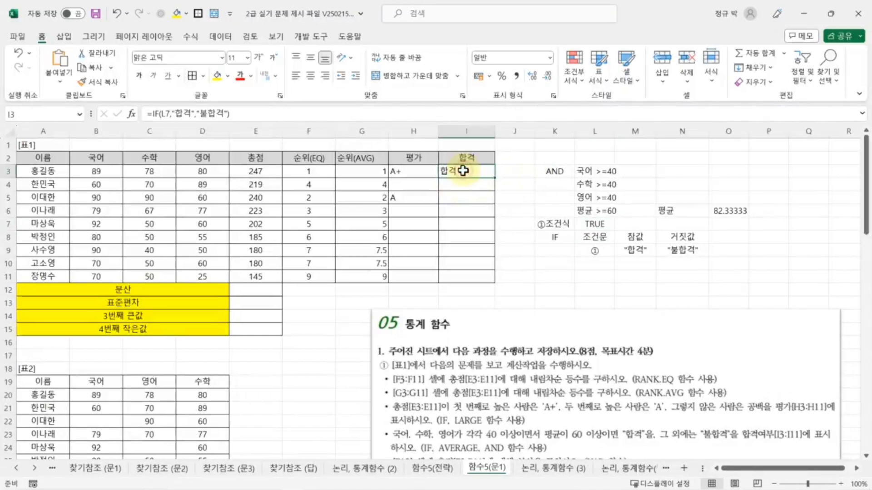
{"action": "left_click", "coordinate": [169, 113]}
{"action": "key", "text": "Escape"}
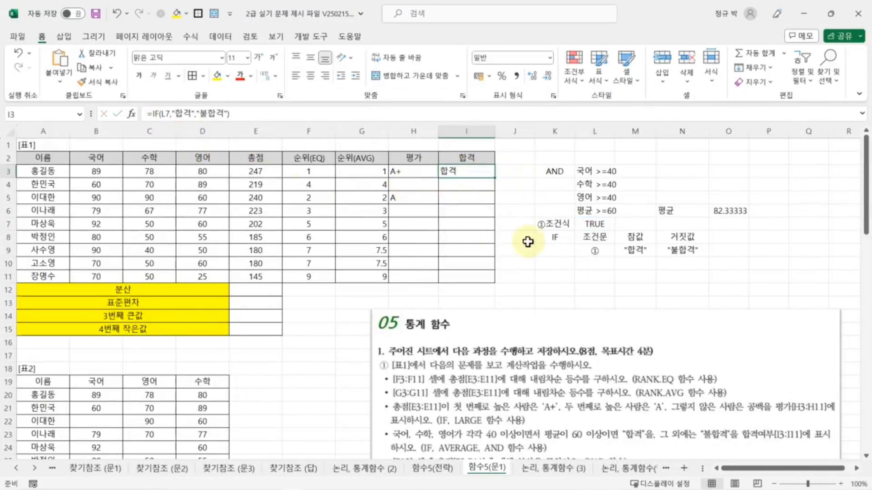
{"action": "left_click", "coordinate": [590, 226]}
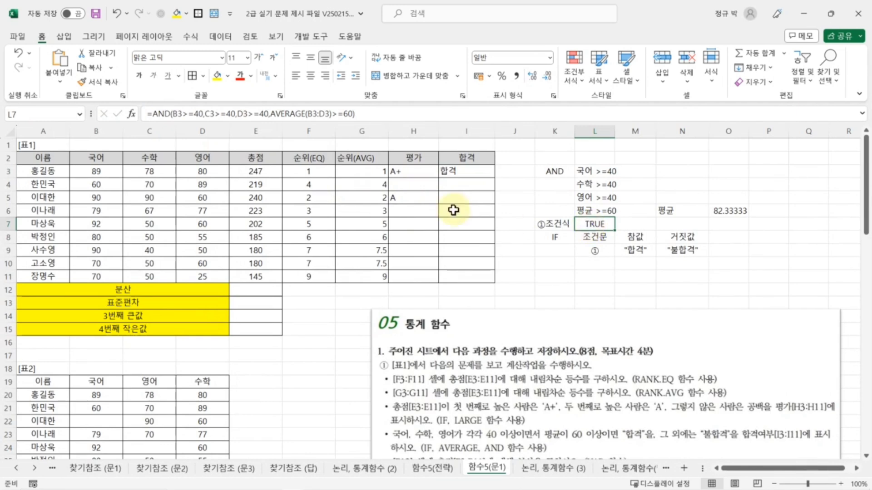
{"action": "left_click", "coordinate": [155, 113]}
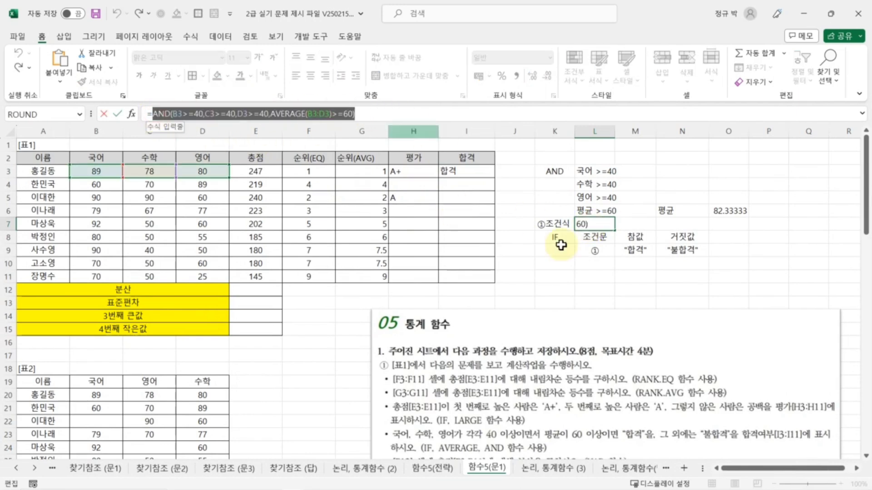
{"action": "left_click", "coordinate": [659, 279]}
Copy the whole AND expression from L7's formula without its equals sign, leaving the cell's formula intact
{"action": "left_click", "coordinate": [600, 226]}
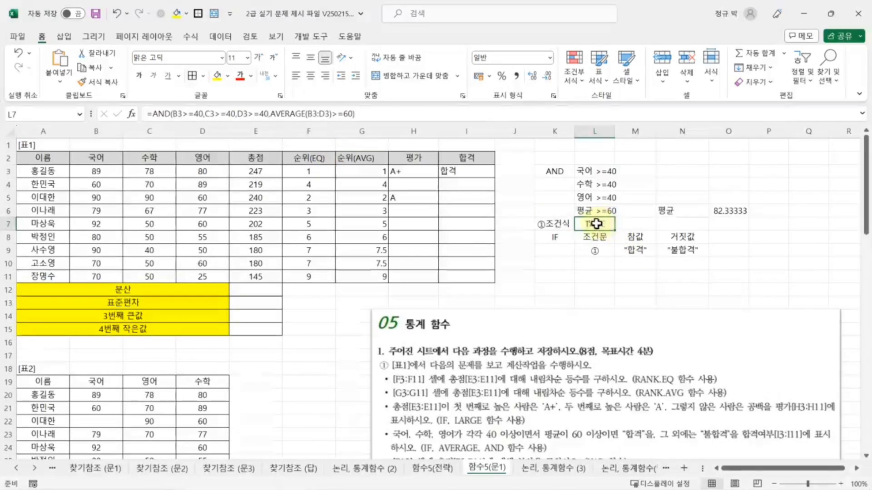
{"action": "left_click", "coordinate": [154, 113]}
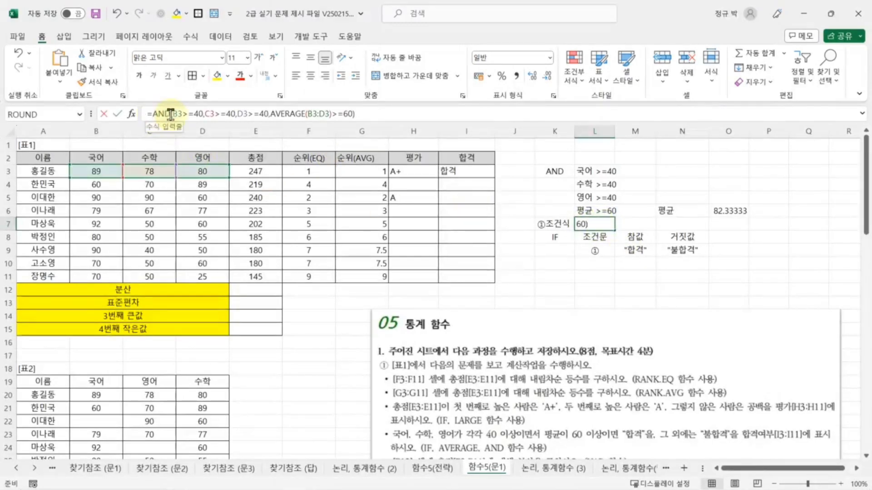
{"action": "left_click_drag", "start_coordinate": [153, 113], "coordinate": [402, 122]}
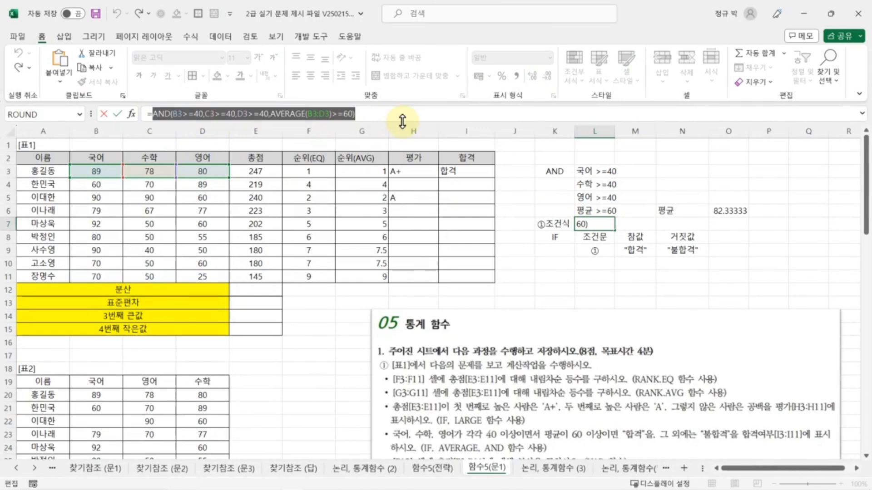
{"action": "right_click", "coordinate": [324, 115]}
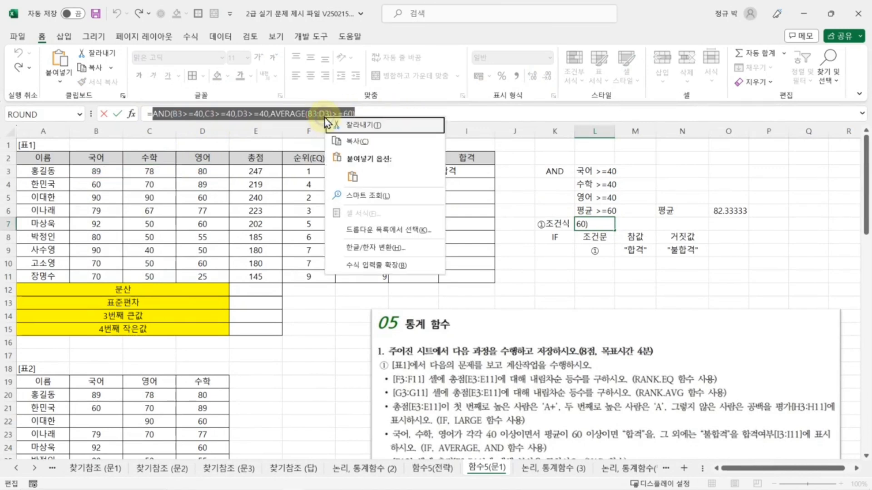
{"action": "left_click", "coordinate": [340, 138]}
{"action": "key", "text": "Escape"}
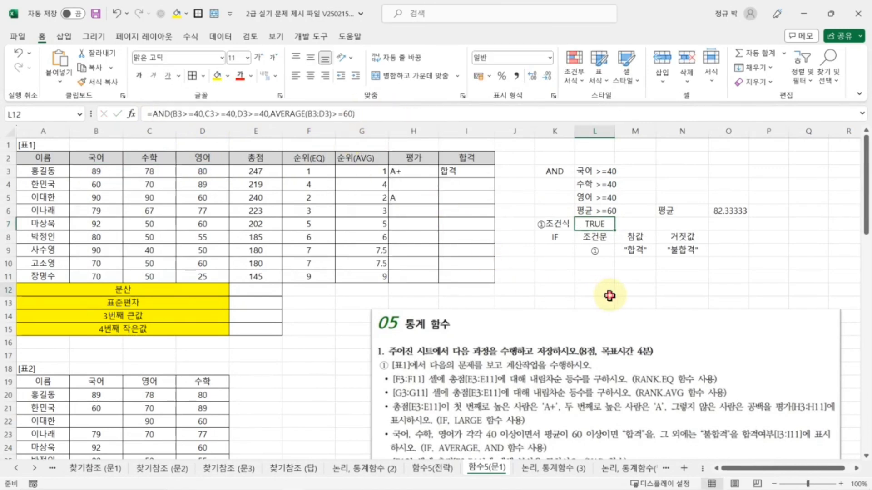
Replace the L7 reference in I3's IF formula with the copied AND expression and fill the formula down to I11
{"action": "left_click", "coordinate": [459, 172]}
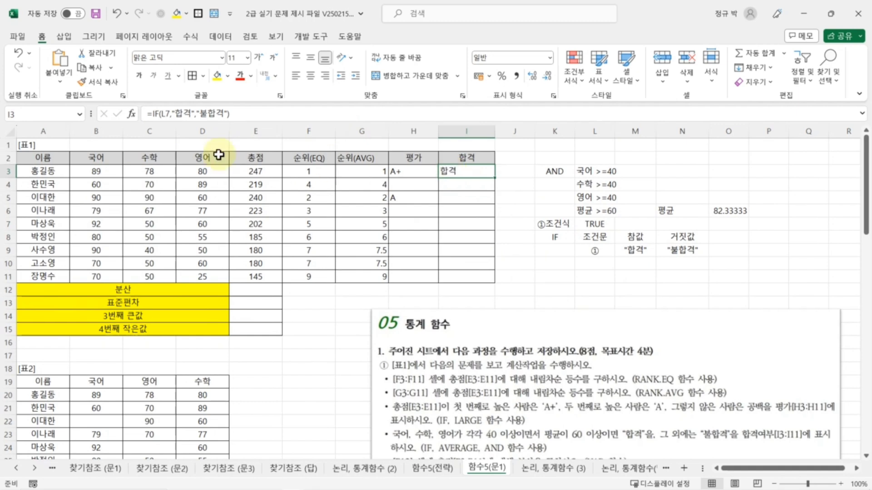
{"action": "left_click", "coordinate": [169, 114]}
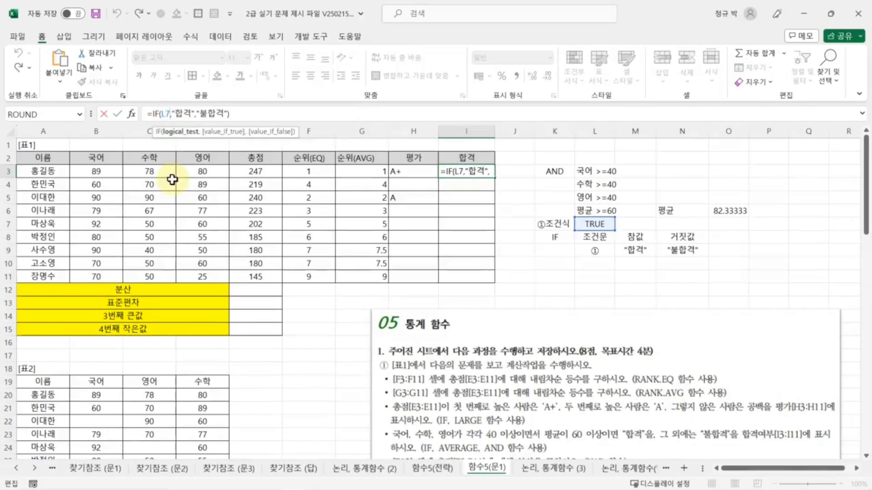
{"action": "key", "text": "BackSpace"}
{"action": "key", "text": "BackSpace"}
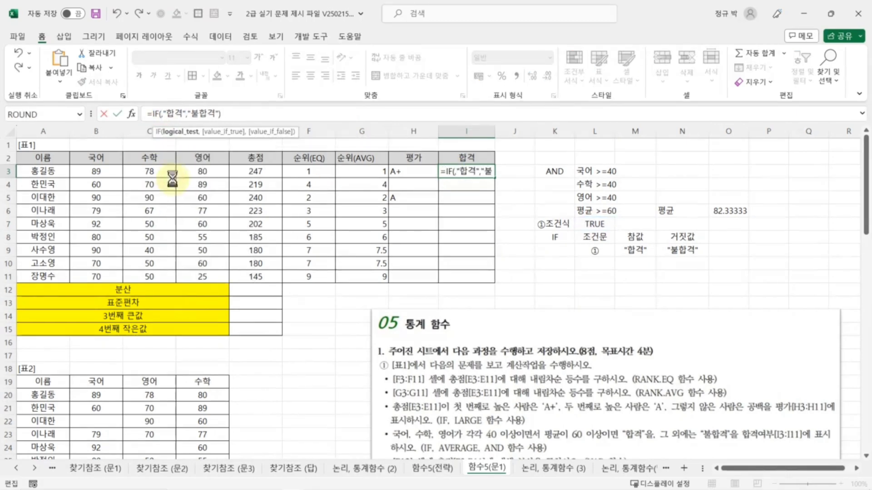
{"action": "key", "text": "ctrl+v"}
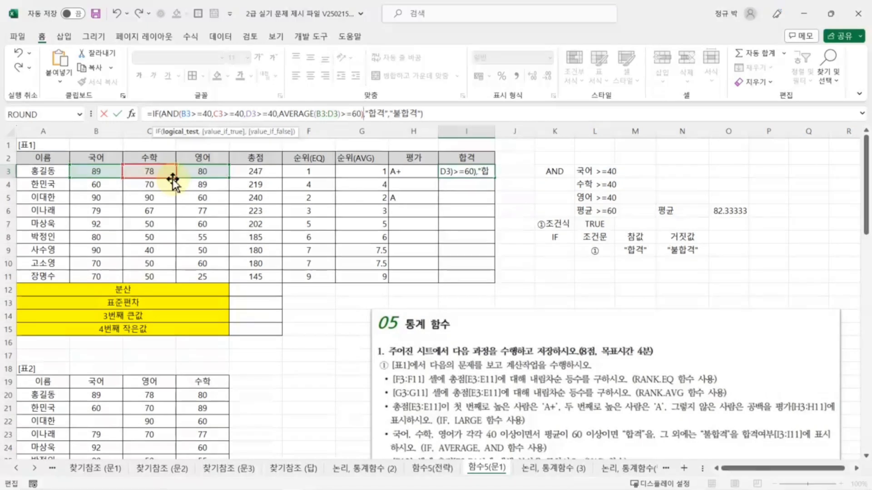
{"action": "key", "text": "Return"}
{"action": "left_click", "coordinate": [455, 173]}
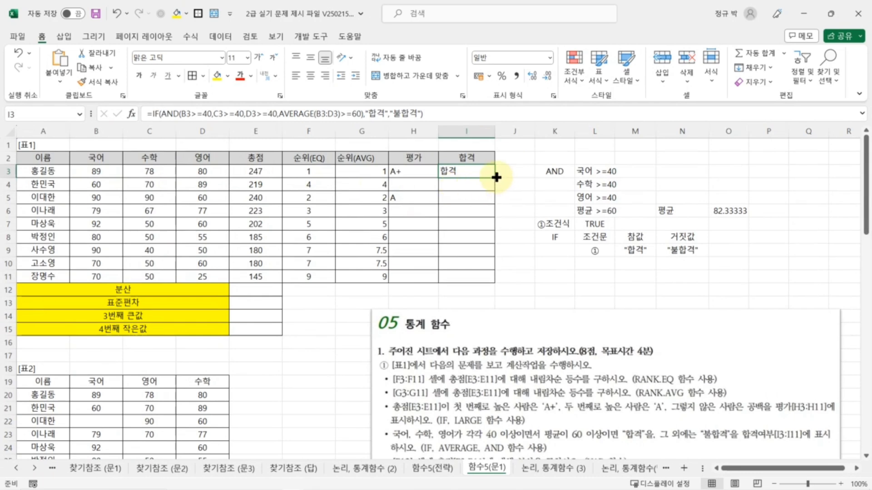
{"action": "left_click_drag", "start_coordinate": [495, 176], "coordinate": [514, 279]}
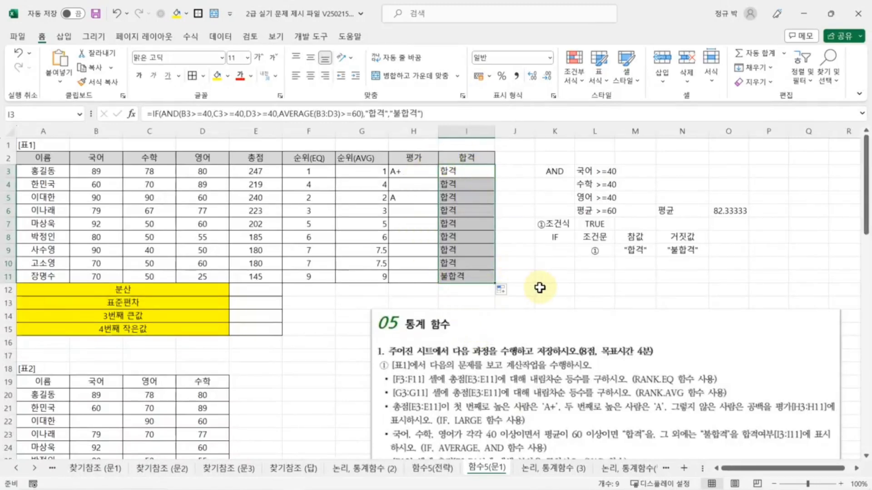
Clear the helper notes and trial formulas from K2:P11
{"action": "left_click", "coordinate": [604, 273]}
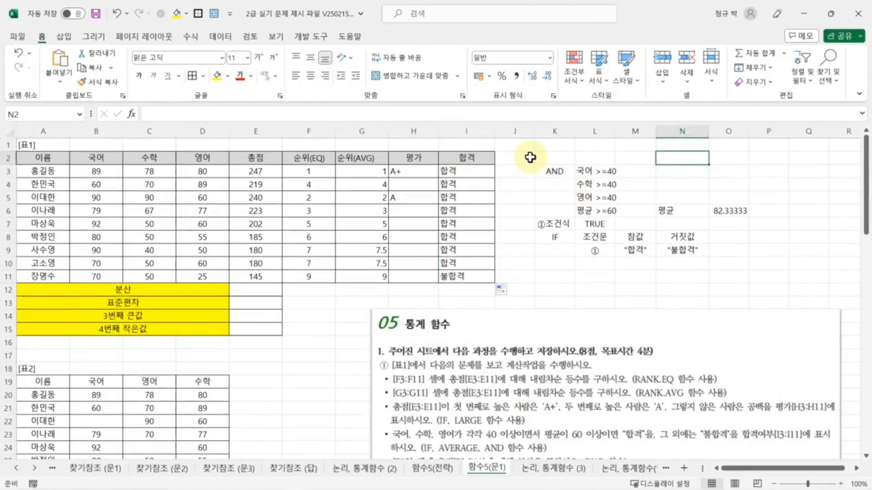
{"action": "left_click_drag", "start_coordinate": [547, 159], "coordinate": [785, 281]}
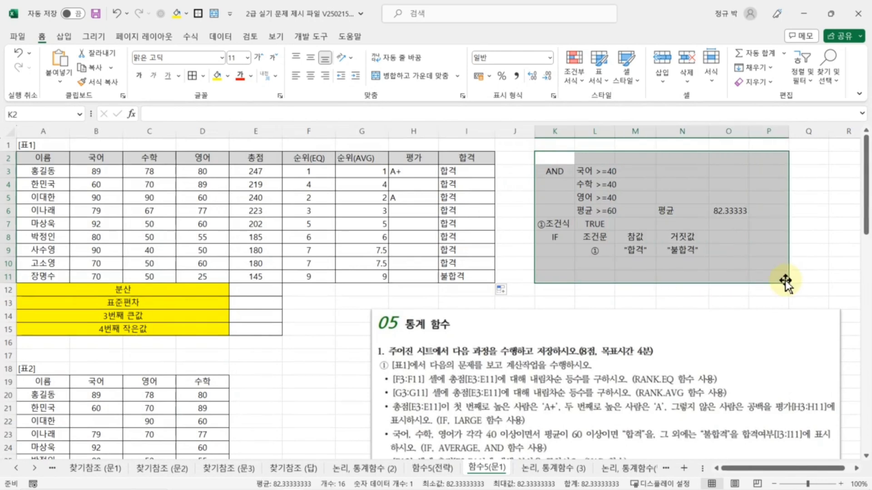
{"action": "key", "text": "Delete"}
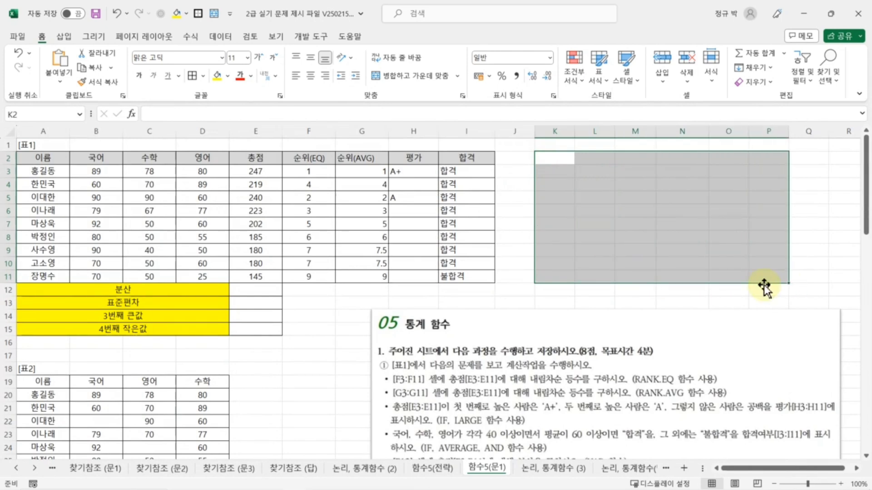
Calculate the 분산 of the 총점 values in E12 using VAR.S on the range E3:E11
{"action": "left_click", "coordinate": [256, 291]}
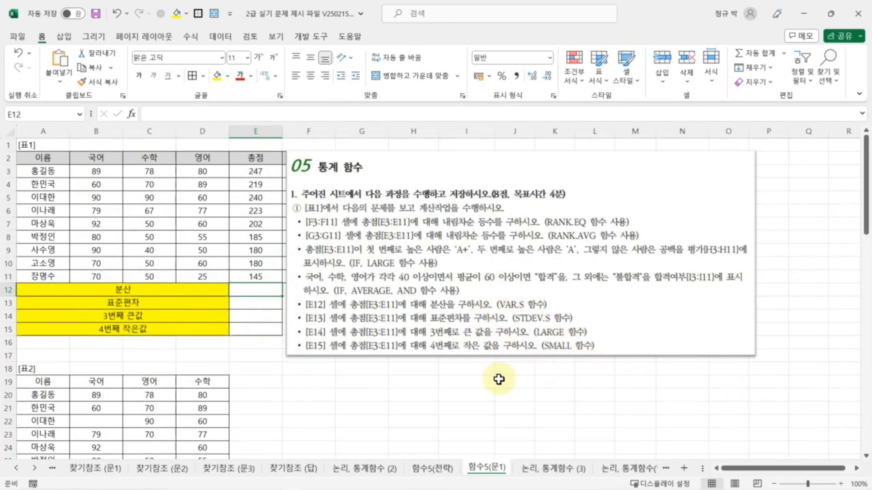
{"action": "left_click", "coordinate": [455, 391]}
{"action": "left_click", "coordinate": [257, 289]}
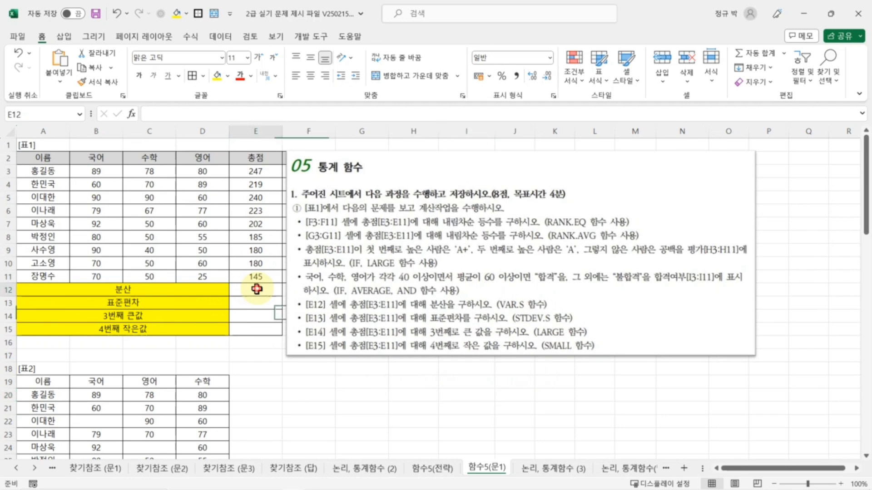
{"action": "left_click", "coordinate": [161, 114]}
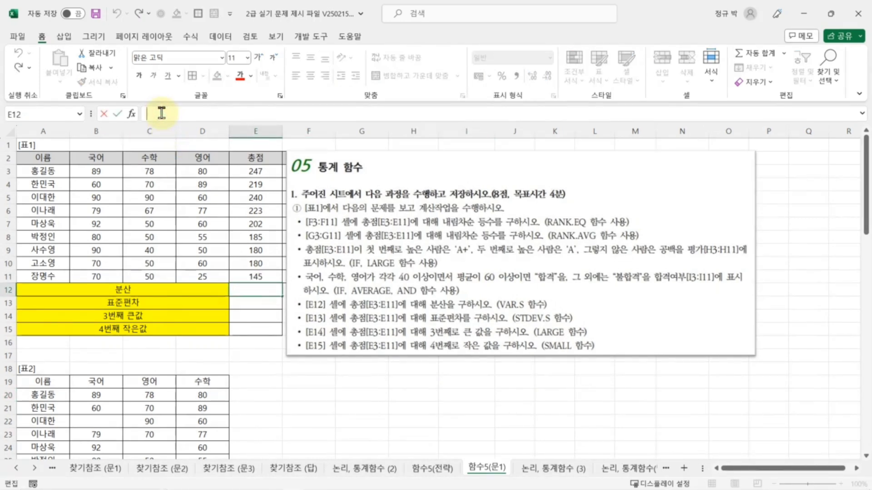
{"action": "type", "text": "=VAR"}
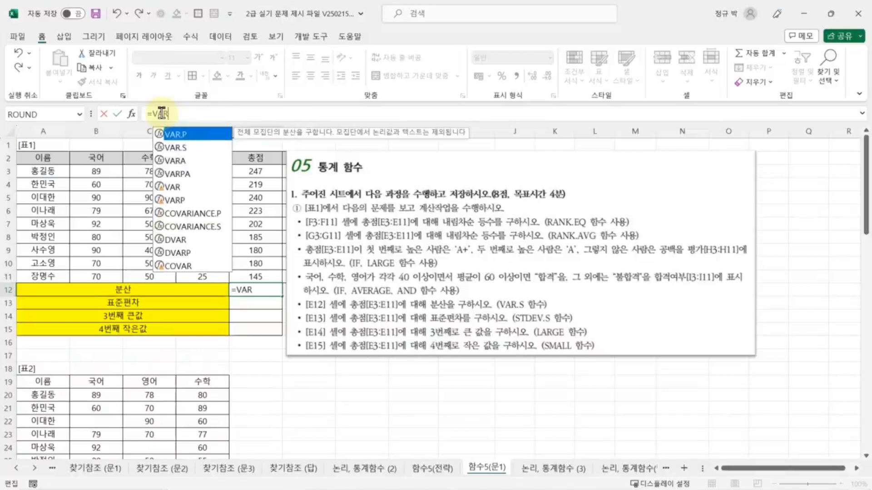
{"action": "double_click", "coordinate": [170, 147]}
{"action": "left_click", "coordinate": [132, 114]}
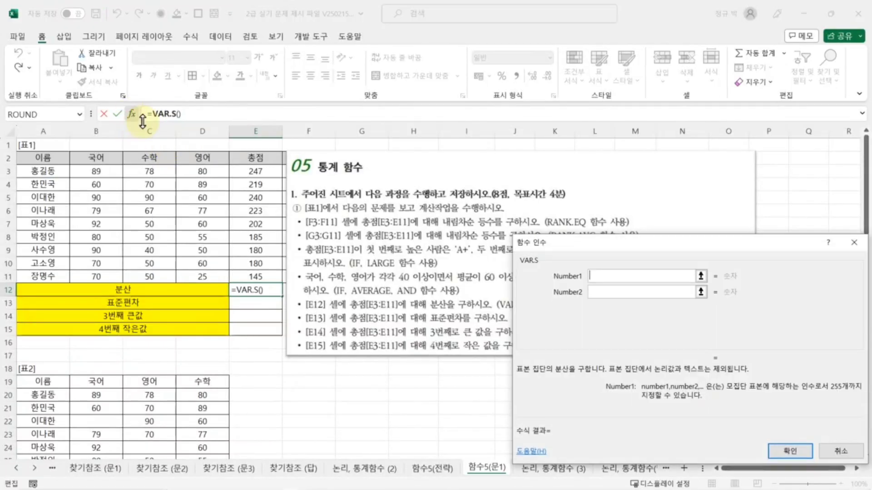
{"action": "left_click_drag", "start_coordinate": [648, 245], "coordinate": [653, 257]}
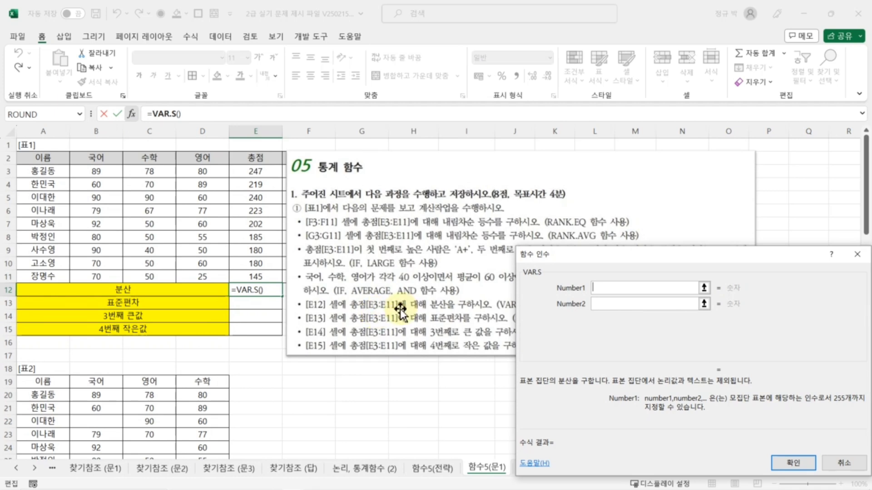
{"action": "left_click_drag", "start_coordinate": [237, 171], "coordinate": [248, 276]}
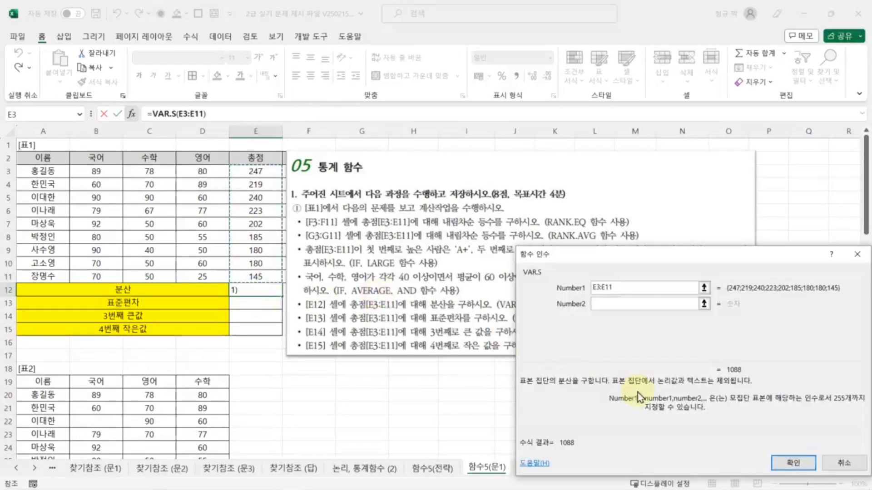
{"action": "left_click", "coordinate": [794, 463]}
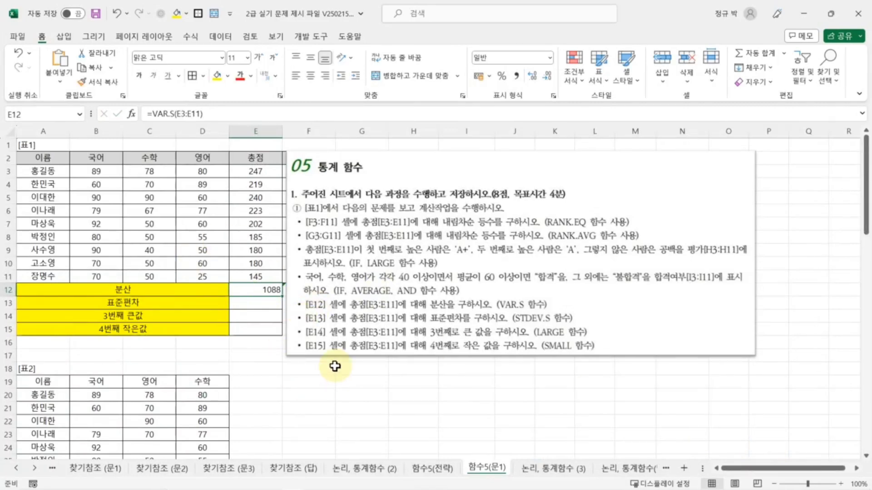
Calculate the 표준편차 of the 총점 values in E13 using STDEV.S on the range E3:E11
{"action": "key", "text": "Down"}
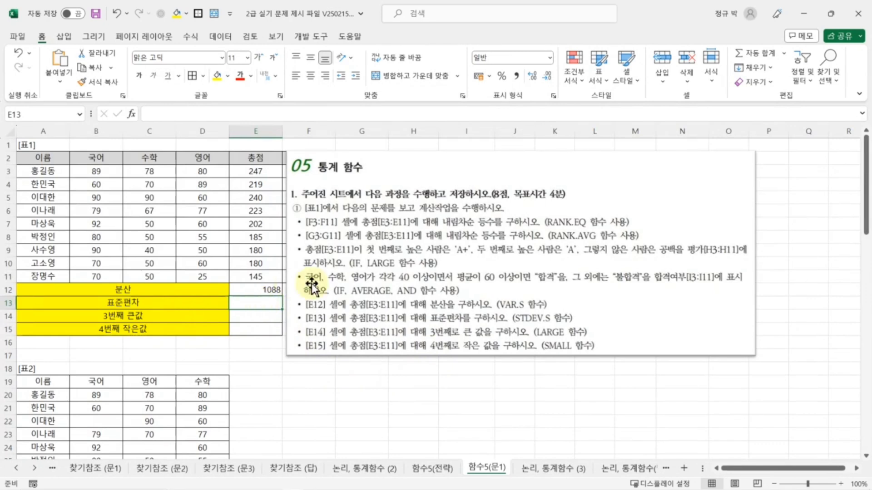
{"action": "left_click", "coordinate": [153, 113]}
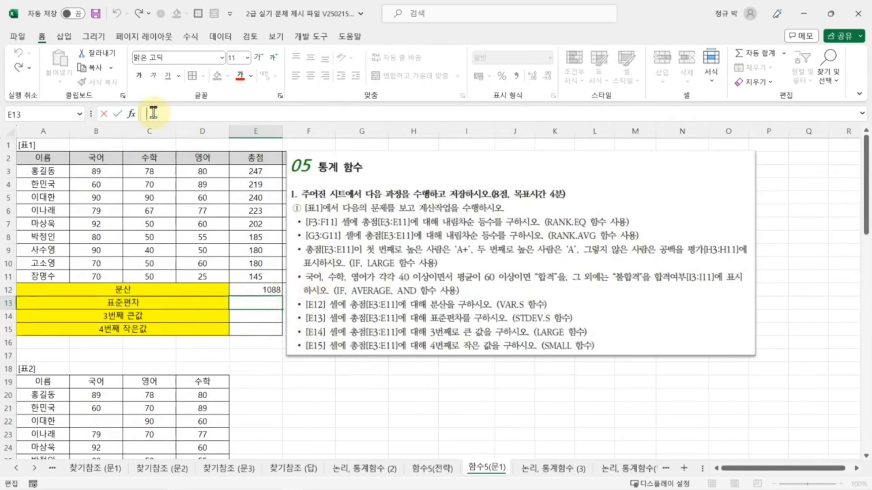
{"action": "type", "text": "="}
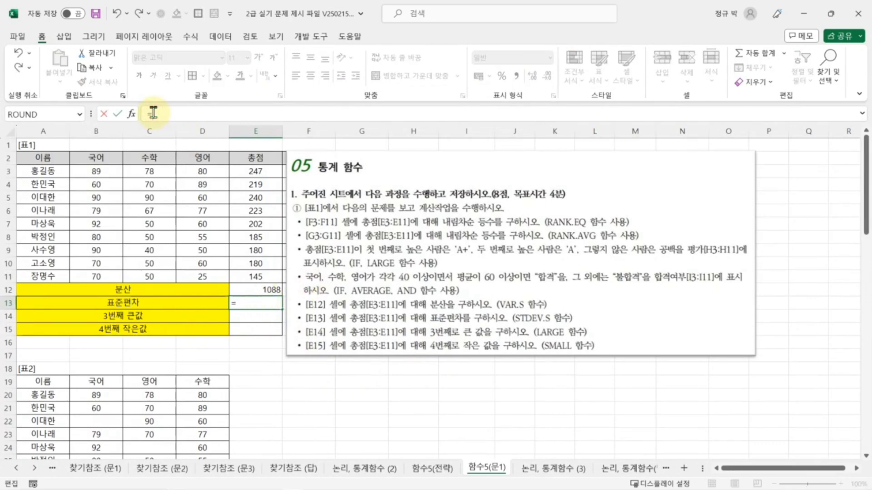
{"action": "type", "text": "STD"}
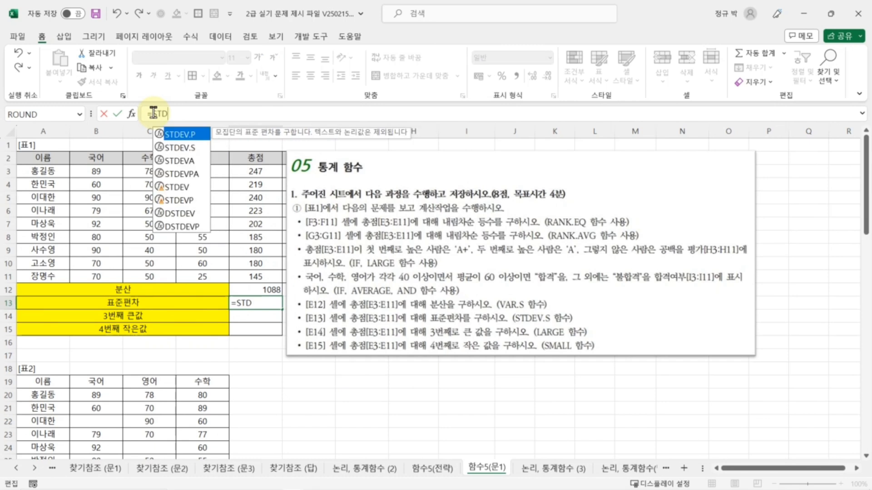
{"action": "double_click", "coordinate": [179, 148]}
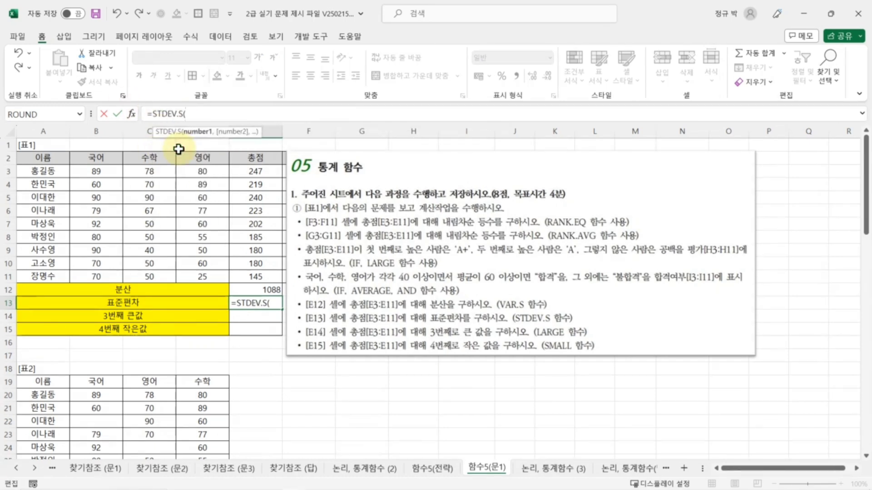
{"action": "left_click", "coordinate": [131, 114]}
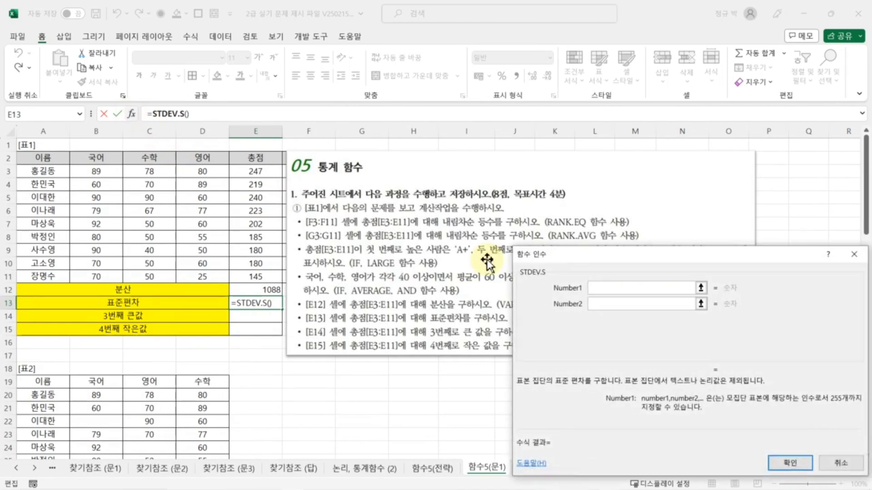
{"action": "left_click_drag", "start_coordinate": [615, 269], "coordinate": [621, 282]}
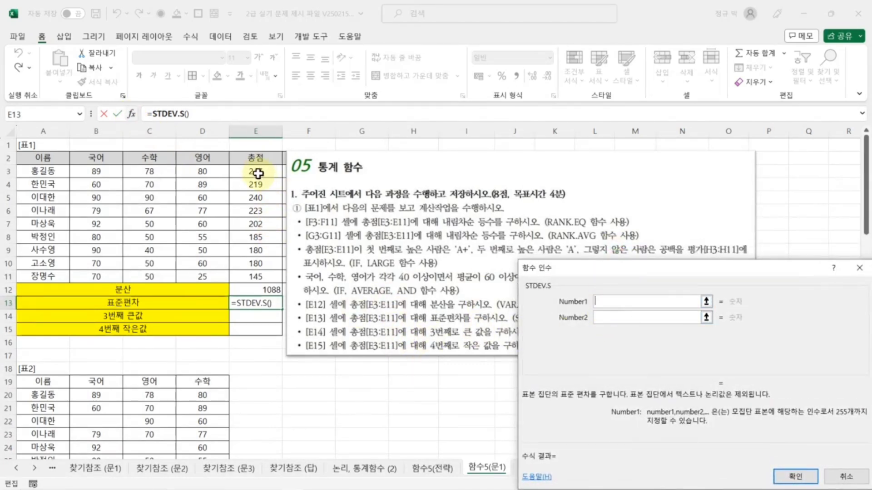
{"action": "left_click_drag", "start_coordinate": [255, 171], "coordinate": [253, 277]}
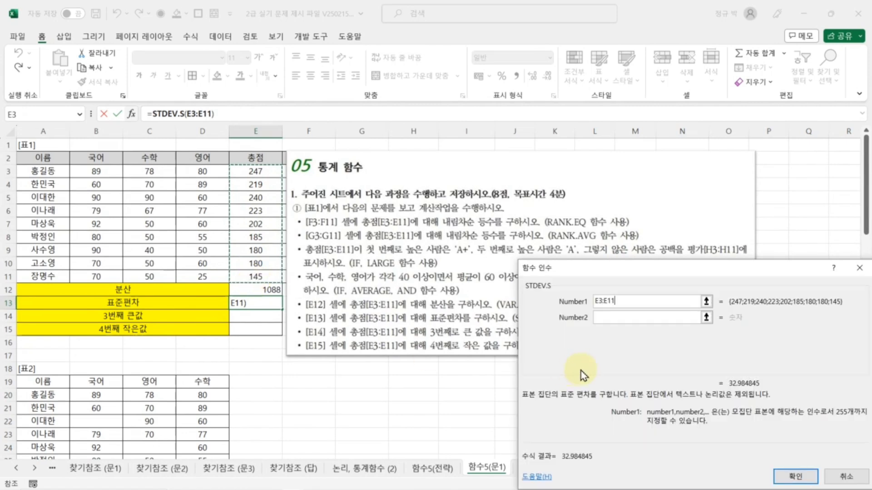
{"action": "left_click", "coordinate": [791, 477]}
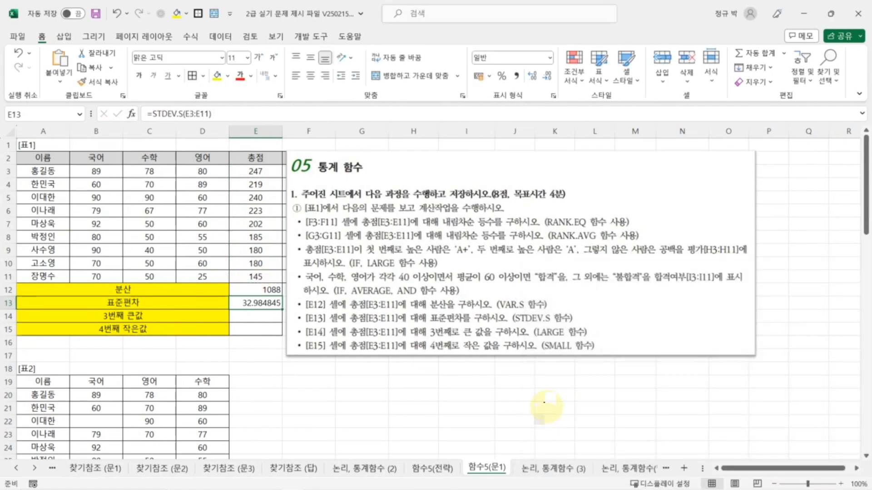
Find the 3번째 큰값 in E14 using LARGE with array E3:E11 and K set to 3
{"action": "left_click", "coordinate": [257, 319]}
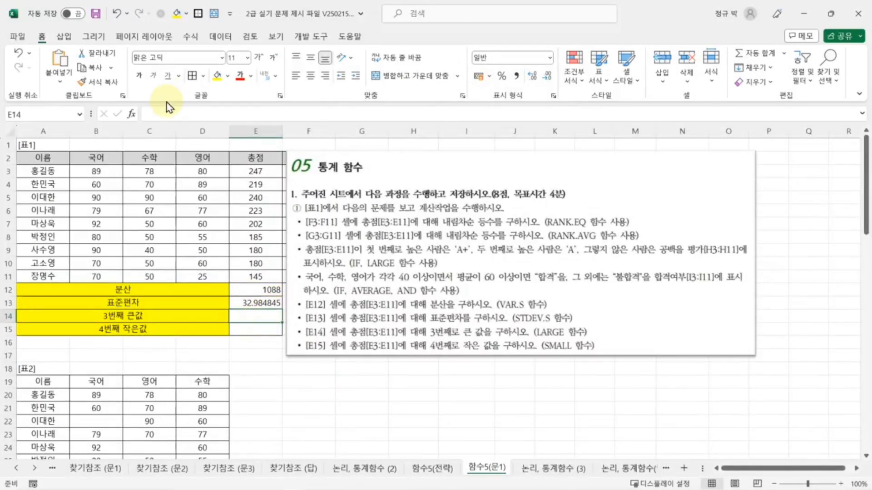
{"action": "left_click", "coordinate": [164, 114]}
{"action": "type", "text": "=LAR"}
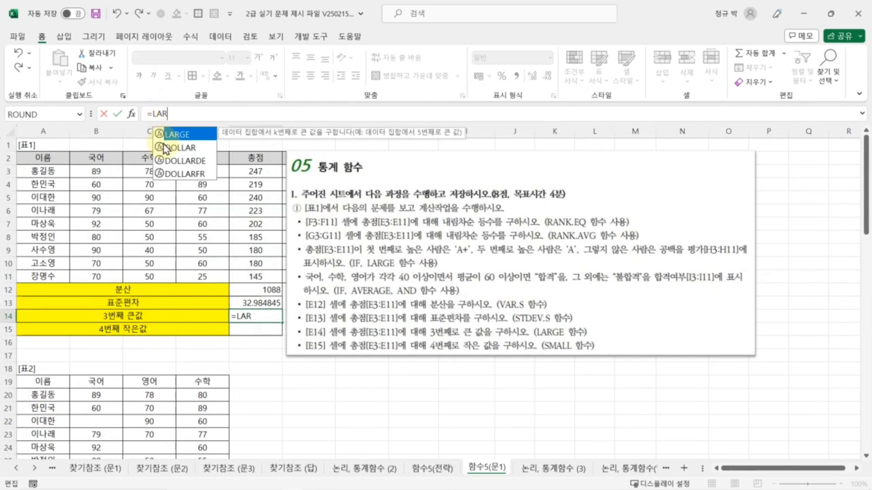
{"action": "double_click", "coordinate": [177, 135]}
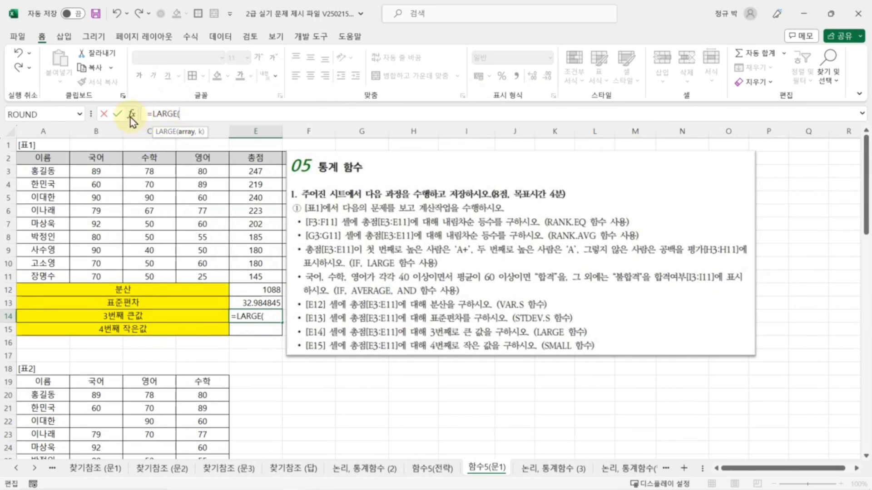
{"action": "left_click", "coordinate": [136, 114]}
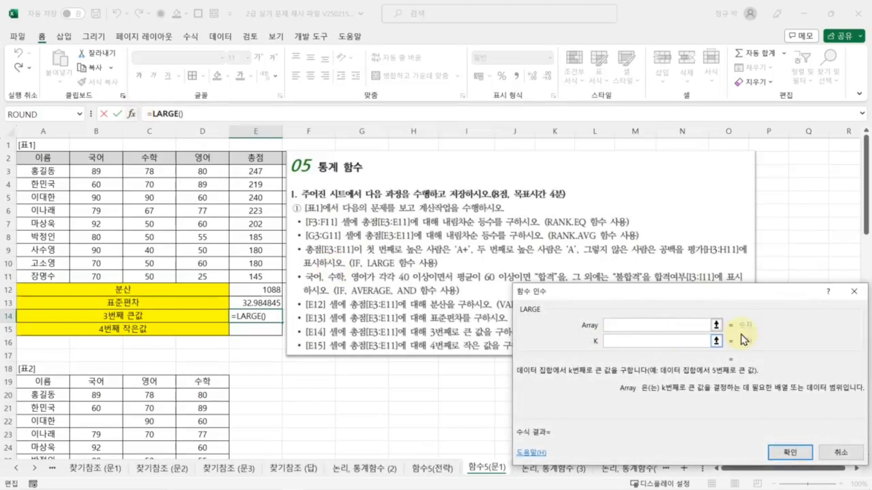
{"action": "left_click_drag", "start_coordinate": [717, 292], "coordinate": [707, 297]}
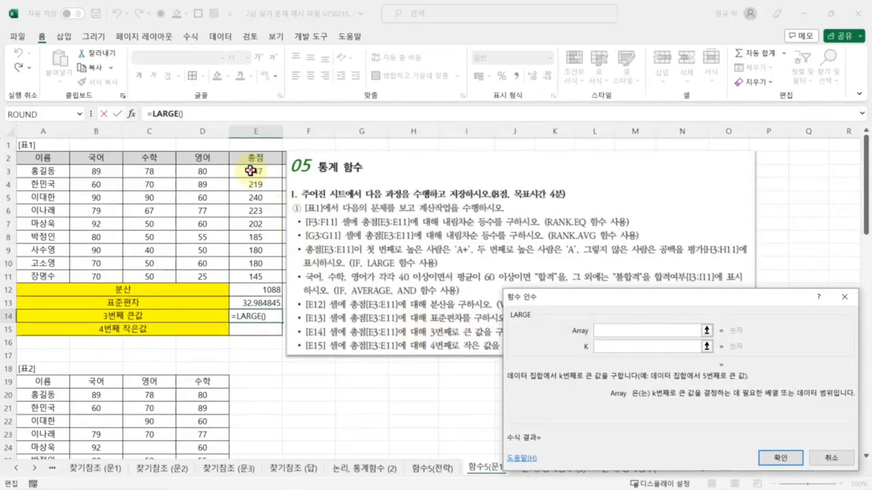
{"action": "left_click_drag", "start_coordinate": [250, 171], "coordinate": [248, 276]}
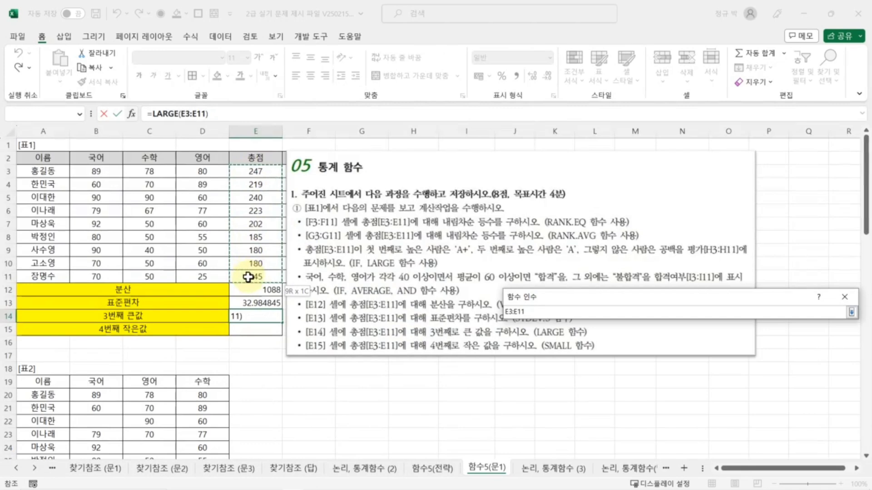
{"action": "left_click", "coordinate": [624, 347]}
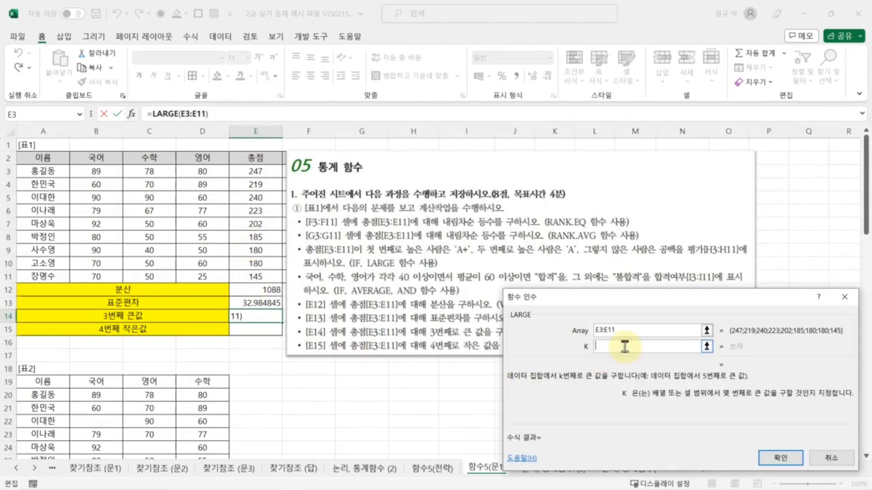
{"action": "type", "text": "3"}
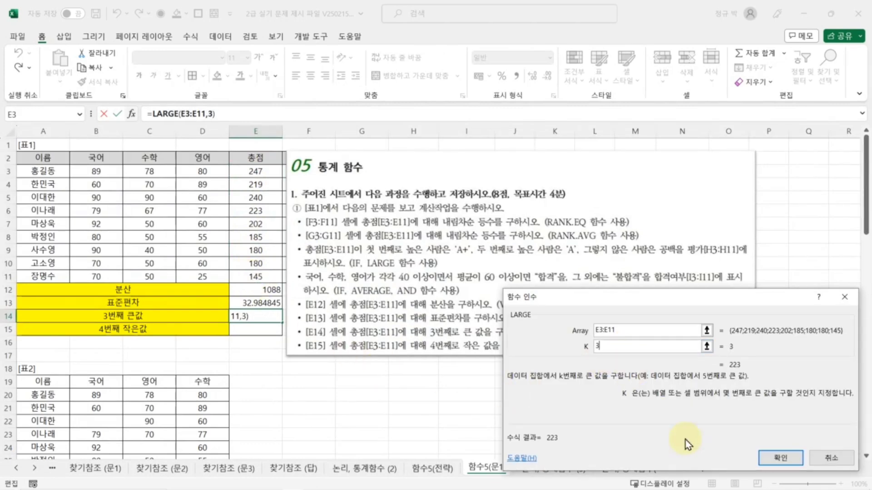
{"action": "left_click", "coordinate": [789, 458]}
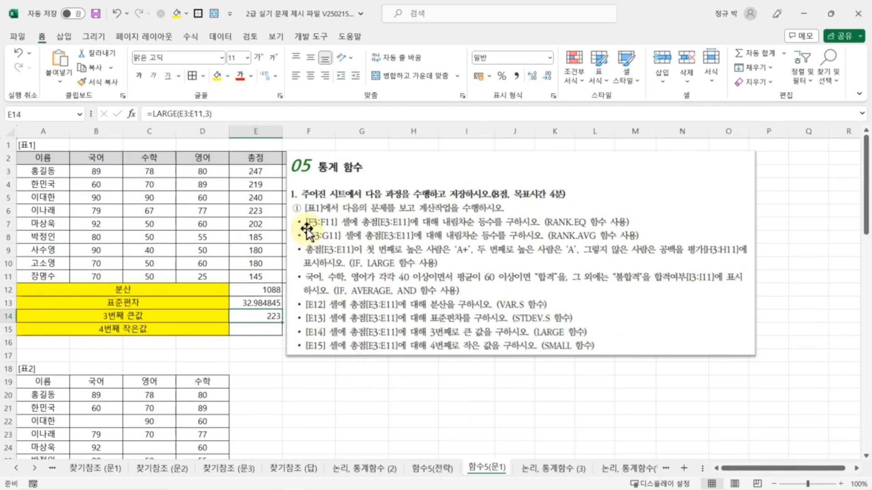
Find the 4번째 작은값 in E15 using SMALL with array E3:E11 and K set to 4
{"action": "left_click", "coordinate": [288, 404]}
{"action": "left_click", "coordinate": [266, 333]}
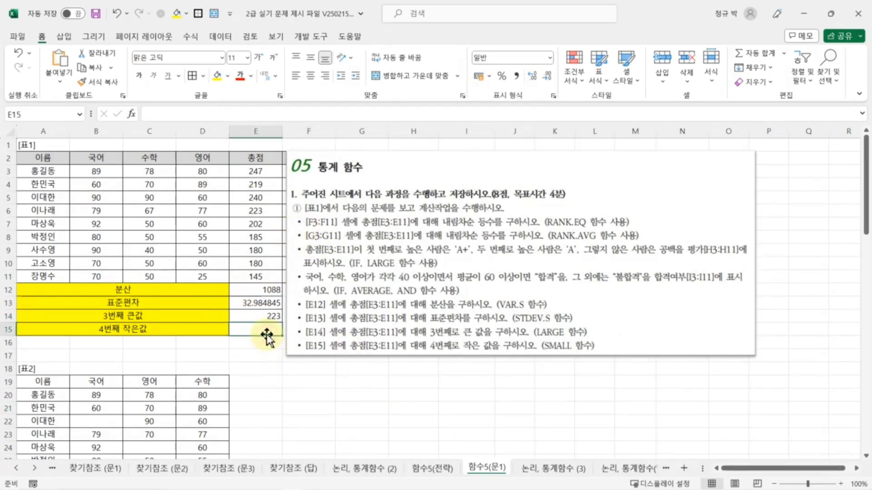
{"action": "left_click", "coordinate": [165, 110]}
{"action": "type", "text": "=SMA"}
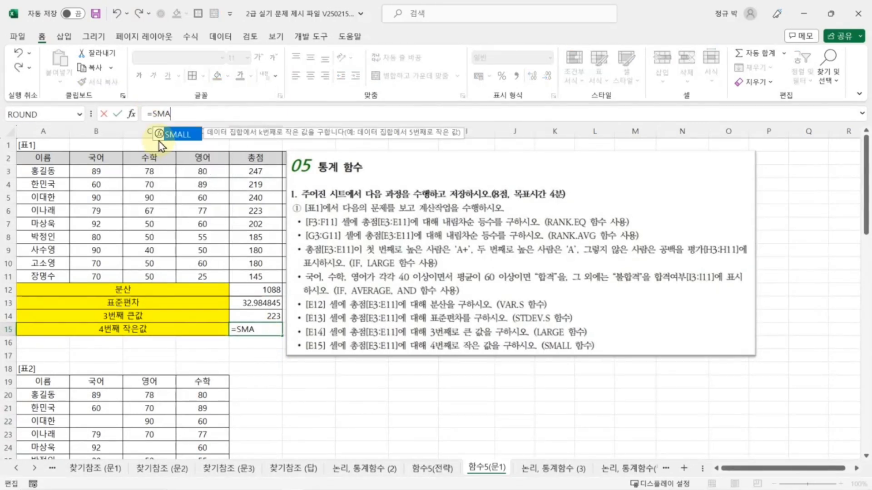
{"action": "double_click", "coordinate": [164, 136]}
{"action": "left_click", "coordinate": [132, 114]}
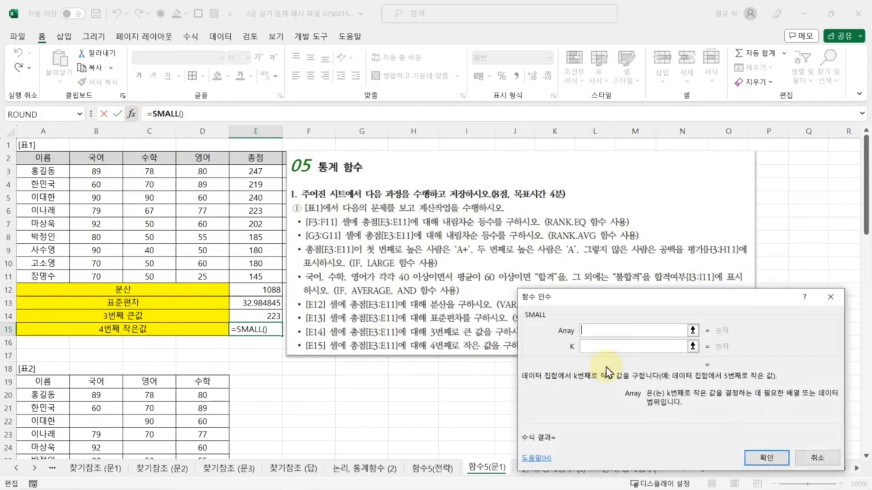
{"action": "left_click_drag", "start_coordinate": [663, 302], "coordinate": [670, 317]}
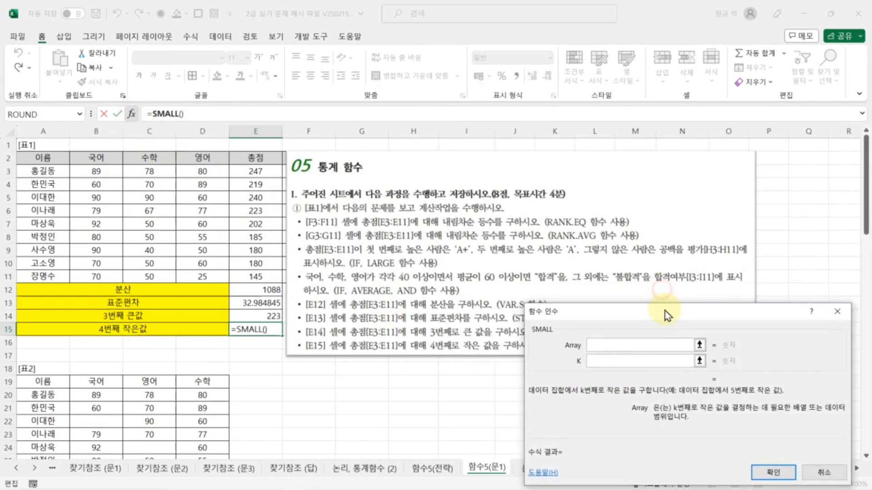
{"action": "left_click", "coordinate": [254, 169]}
{"action": "left_click_drag", "start_coordinate": [254, 170], "coordinate": [254, 276]}
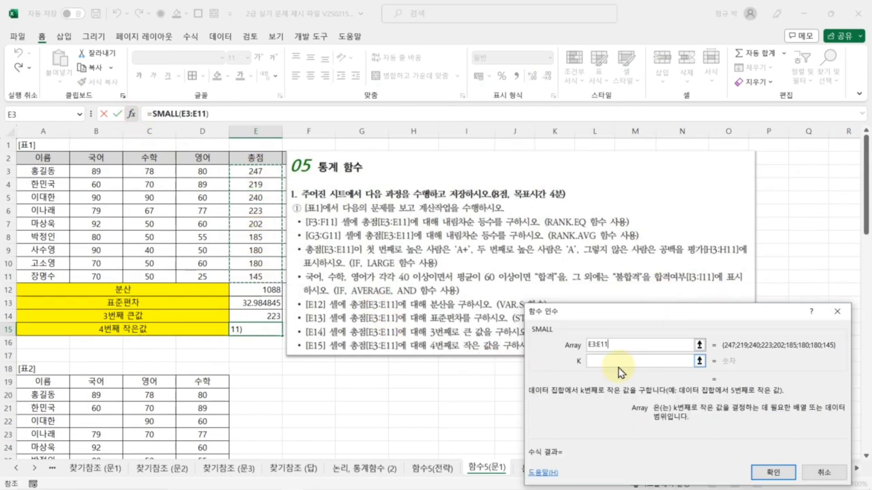
{"action": "left_click", "coordinate": [600, 359]}
{"action": "type", "text": "4"}
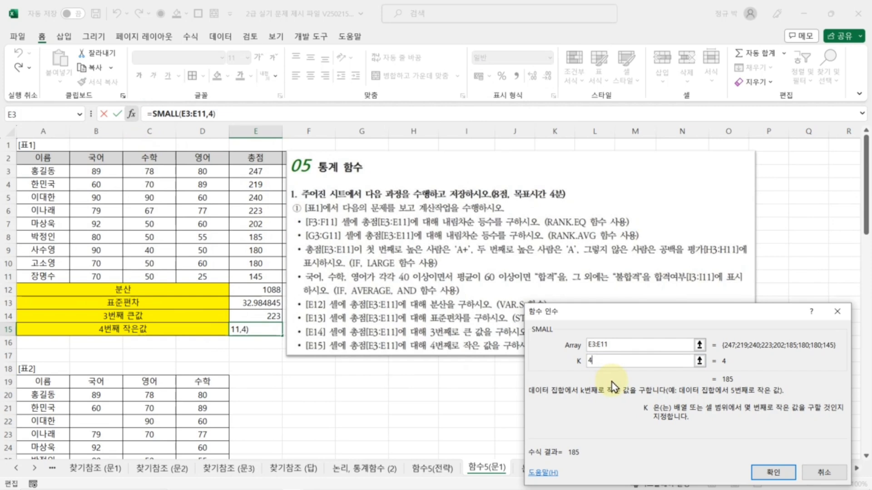
{"action": "left_click", "coordinate": [781, 476]}
{"action": "left_click", "coordinate": [514, 409]}
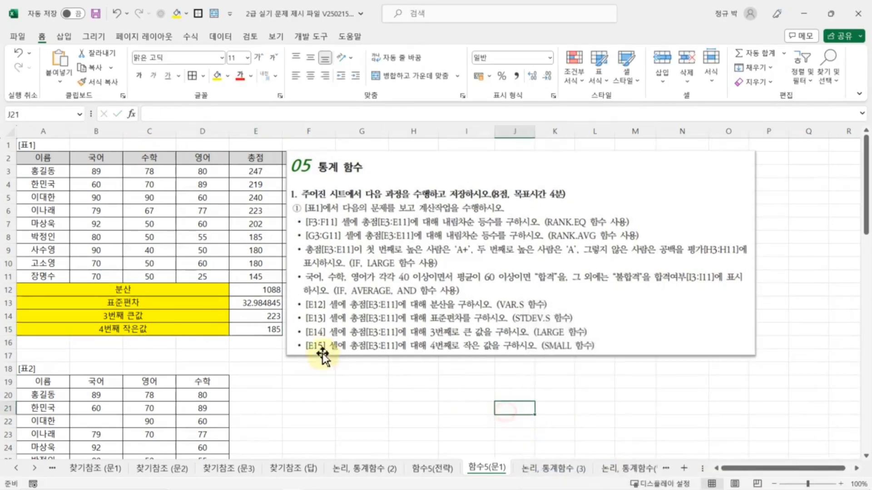
{"action": "left_click", "coordinate": [262, 328]}
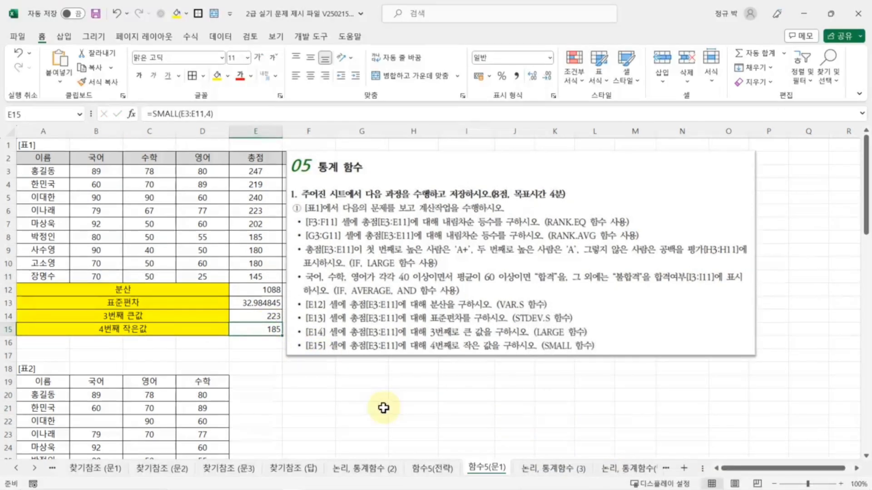